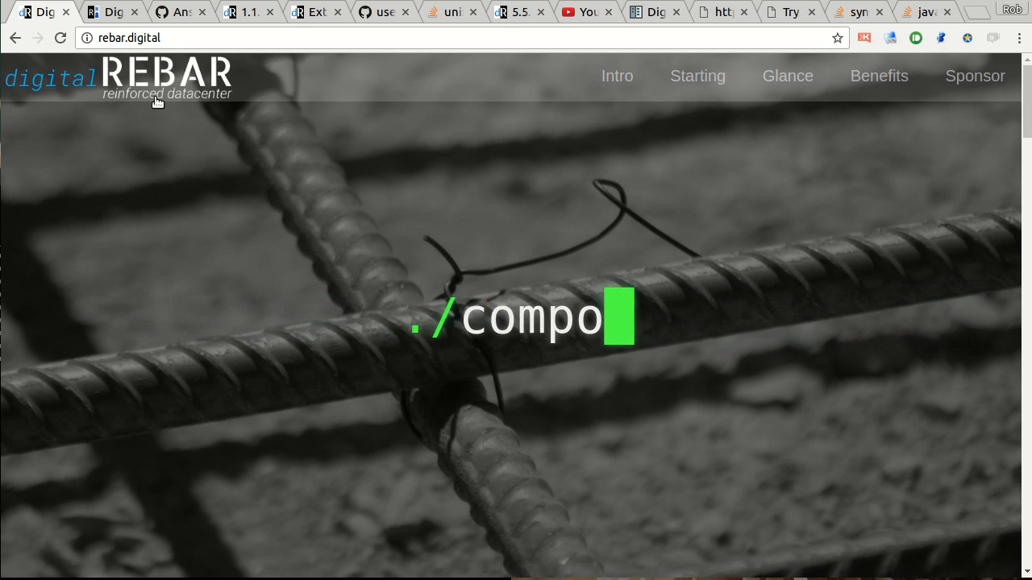
Switch to the Digital Rebar deployments page and display the node and service matrix of the demo deployment.
left_click(107, 12)
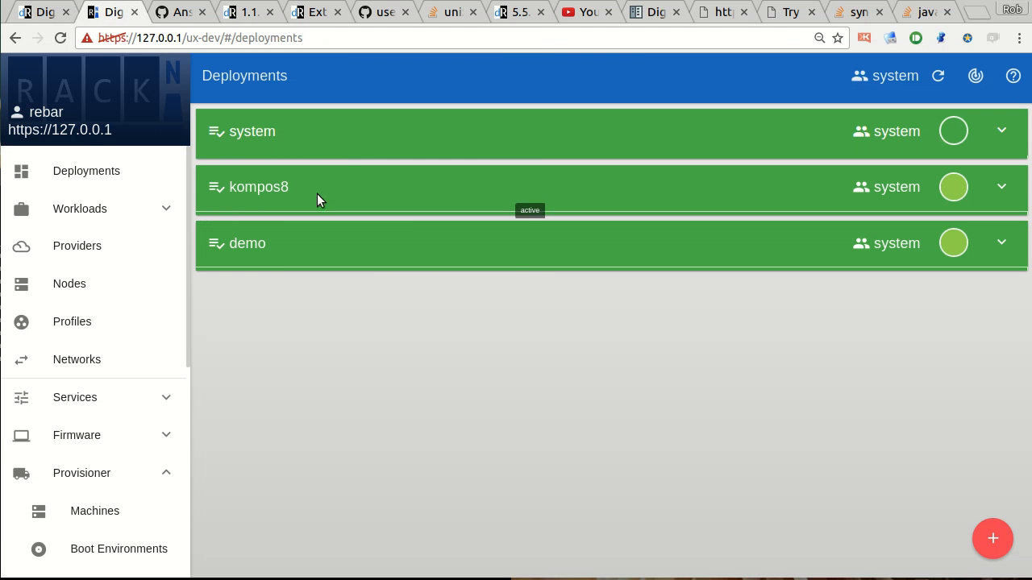
left_click(271, 236)
left_click(845, 295)
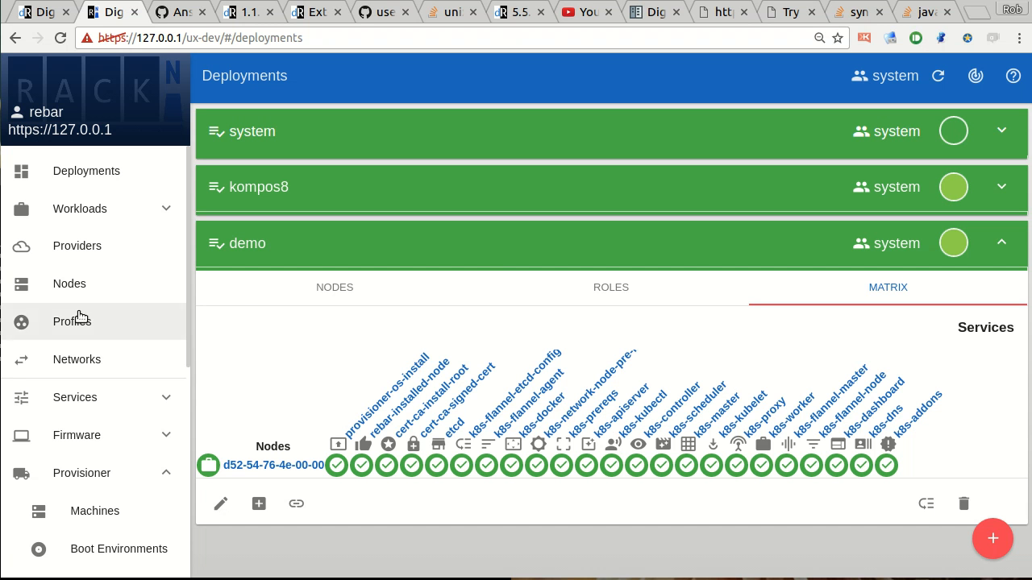
scroll(83, 322, "down", 3)
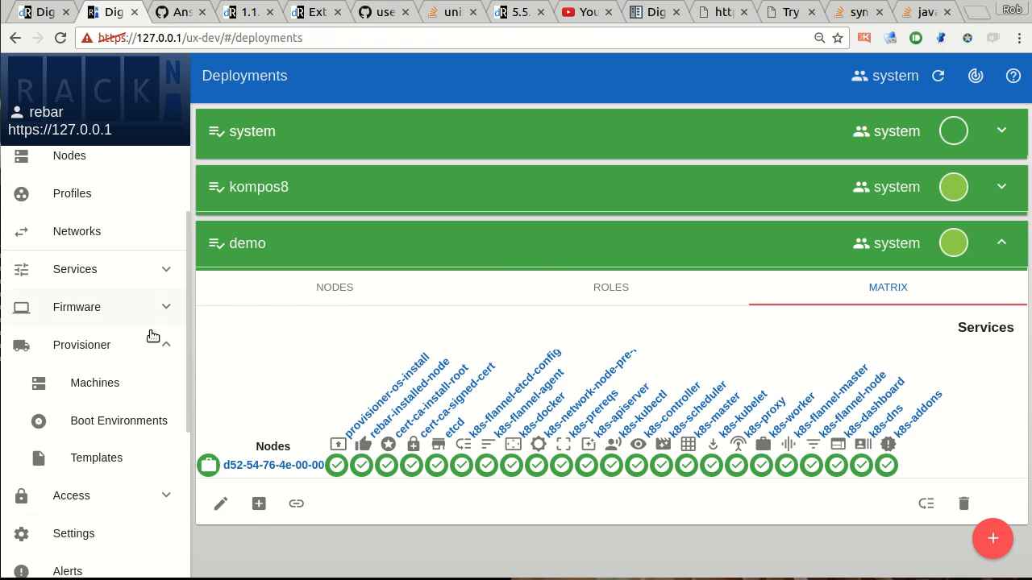
scroll(184, 314, "down", 1)
Review the Ansible Example 1 barclamp JSON in the GitHub gist, including its roles and metadata.
left_click(175, 12)
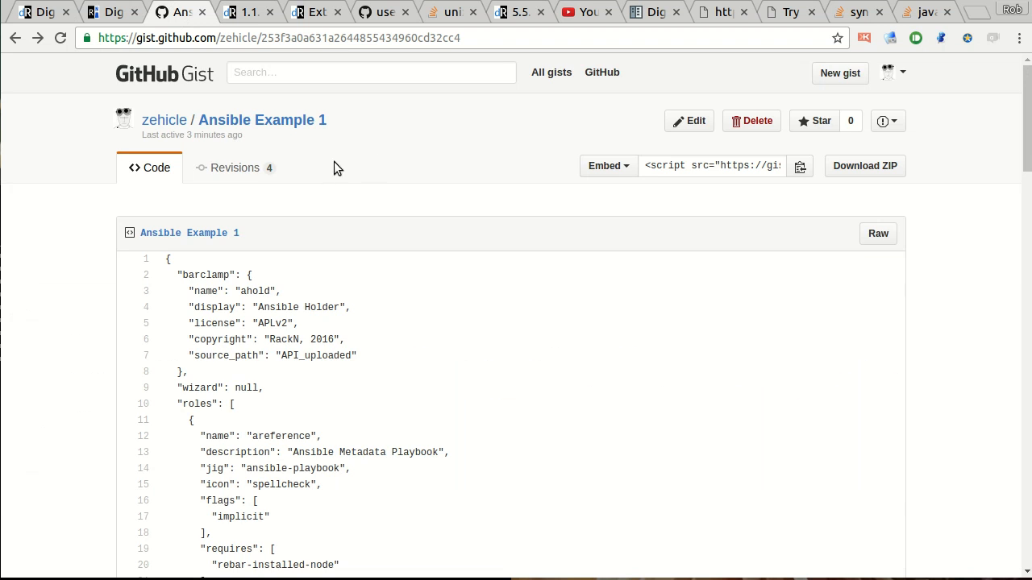
scroll(346, 177, "down", 2)
scroll(299, 282, "down", 3)
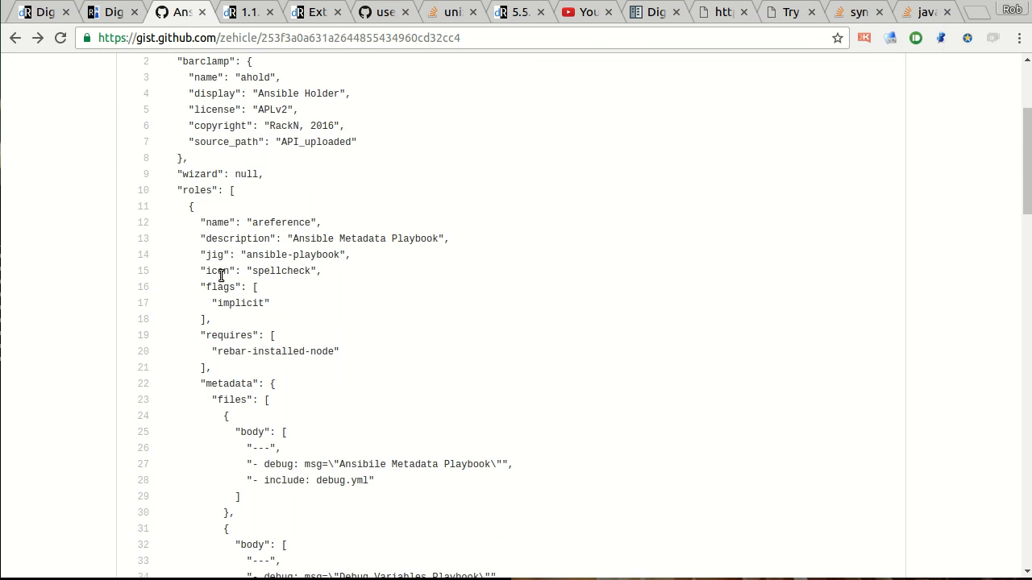
scroll(292, 225, "up", 3)
scroll(322, 274, "down", 2)
scroll(325, 282, "down", 2)
scroll(325, 282, "up", 6)
Return to Digital Rebar, open the advanced Workloads/Barclamps page and look through the existing barclamps.
left_click(91, 14)
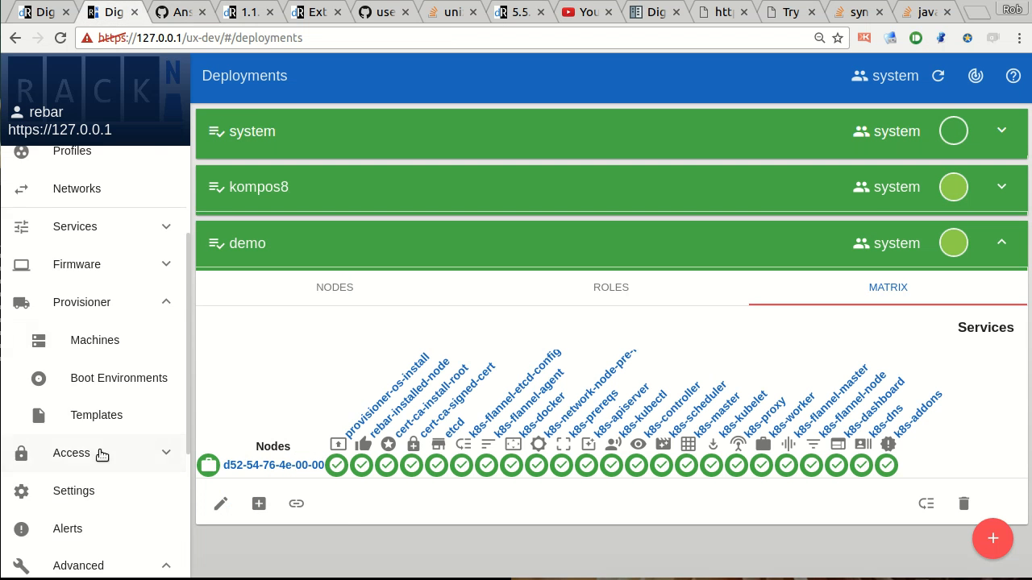
scroll(102, 439, "down", 5)
left_click(90, 407)
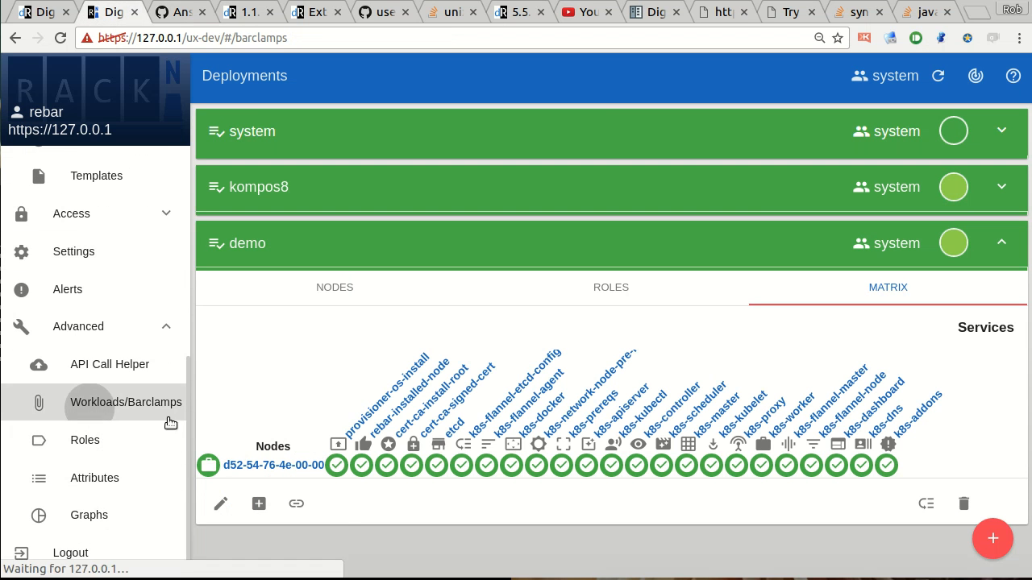
scroll(727, 455, "down", 4)
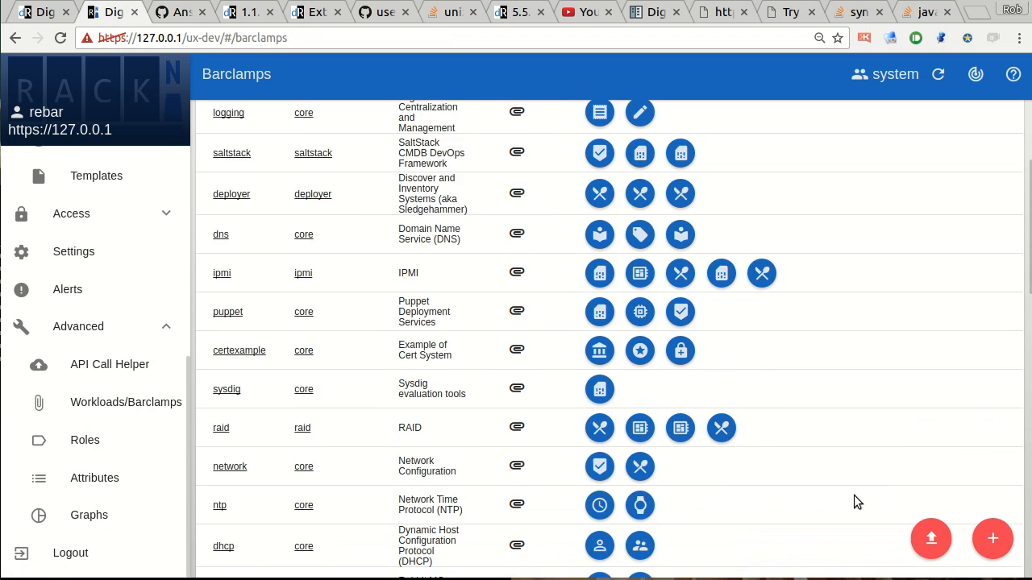
scroll(343, 369, "down", 3)
scroll(349, 373, "up", 6)
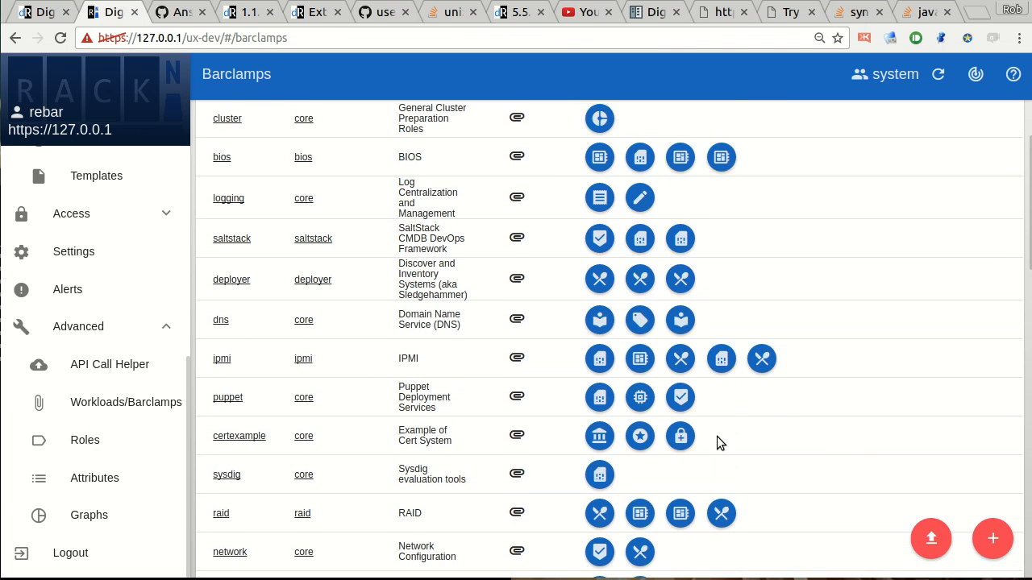
scroll(276, 318, "down", 4)
Start a new barclamp and place the text cursor in its default JSON after checking the roles block.
left_click(993, 538)
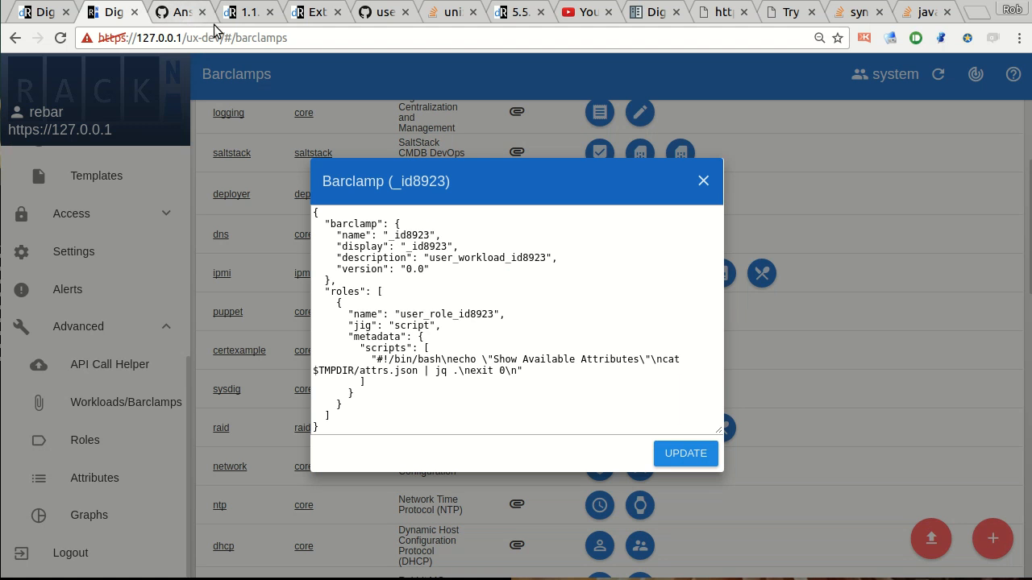
left_click_drag(407, 302, 444, 408)
left_click(444, 408)
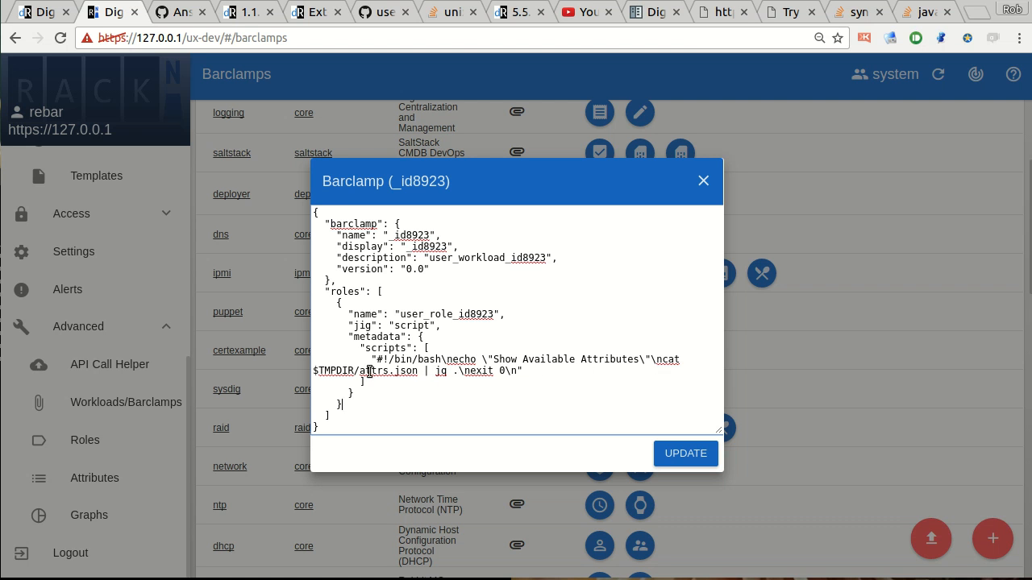
Copy the complete Ansible Example 1 JSON, lines 1 to 67, from the GitHub gist.
left_click(179, 13)
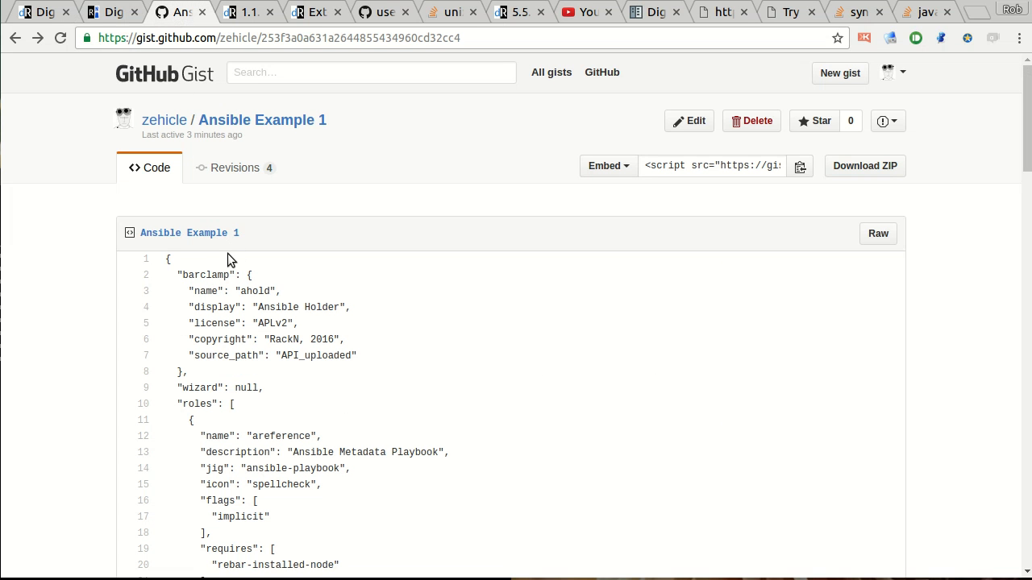
left_click_drag(162, 258, 299, 517)
scroll(323, 470, "down", 5)
scroll(323, 471, "down", 12)
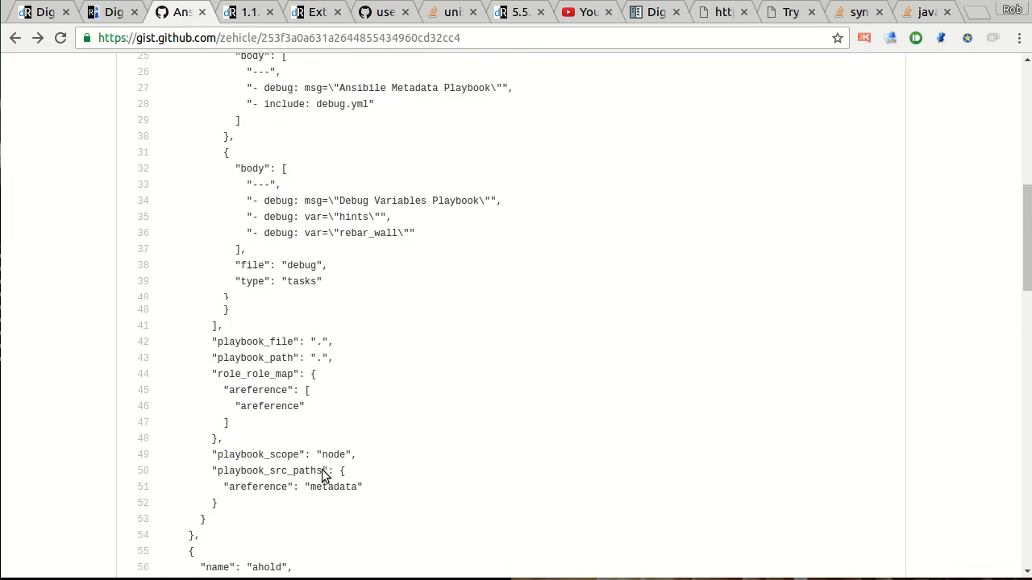
left_click(181, 476, "shift")
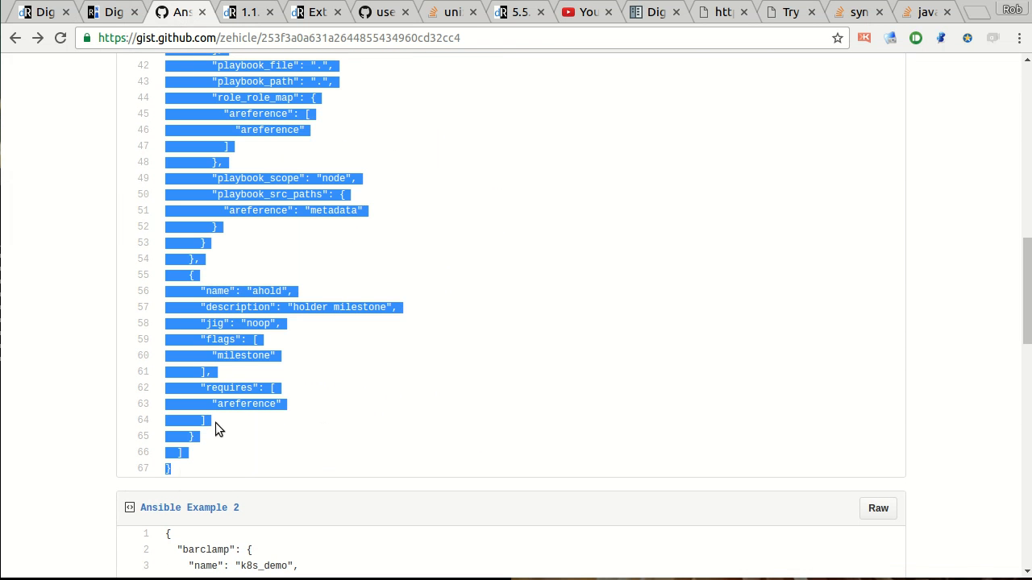
Replace the new barclamp's default JSON with the copied example and enlarge the editing area.
left_click(103, 15)
key("ctrl+a")
key("ctrl+v")
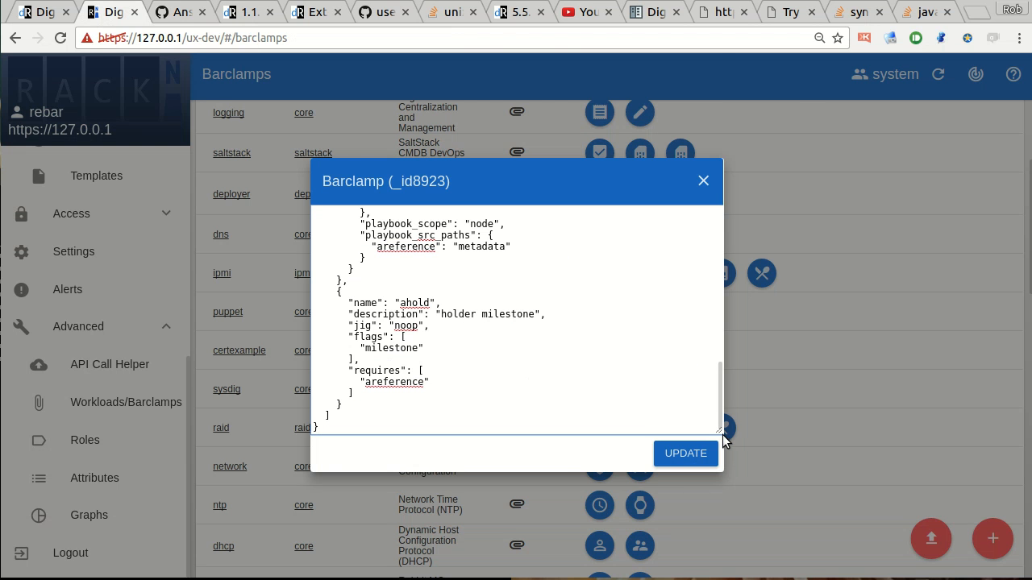
left_click_drag(723, 435, 802, 561)
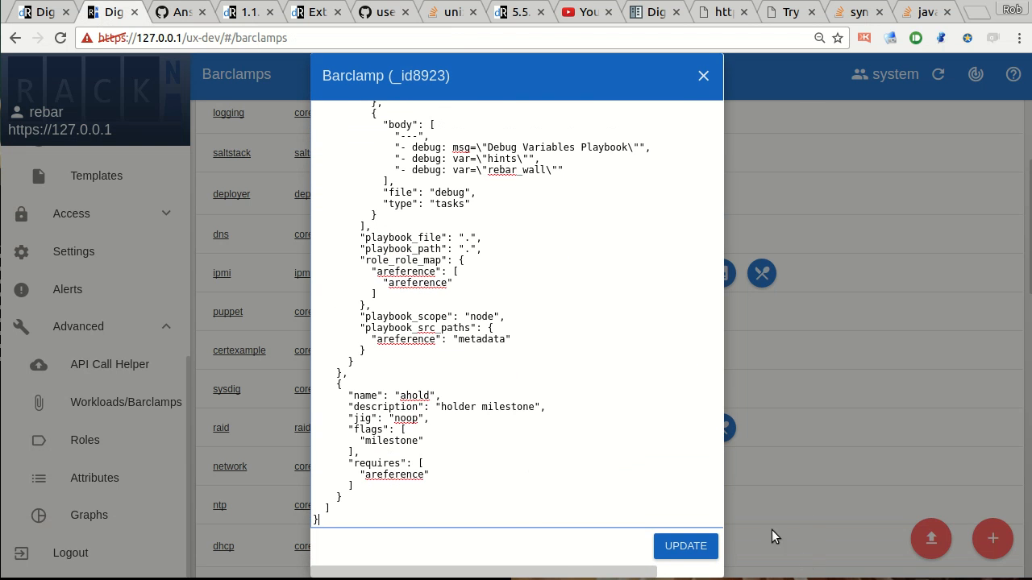
Rename the barclamp to "dhold" and its first role to "dreference" in the pasted JSON.
scroll(466, 229, "up", 8)
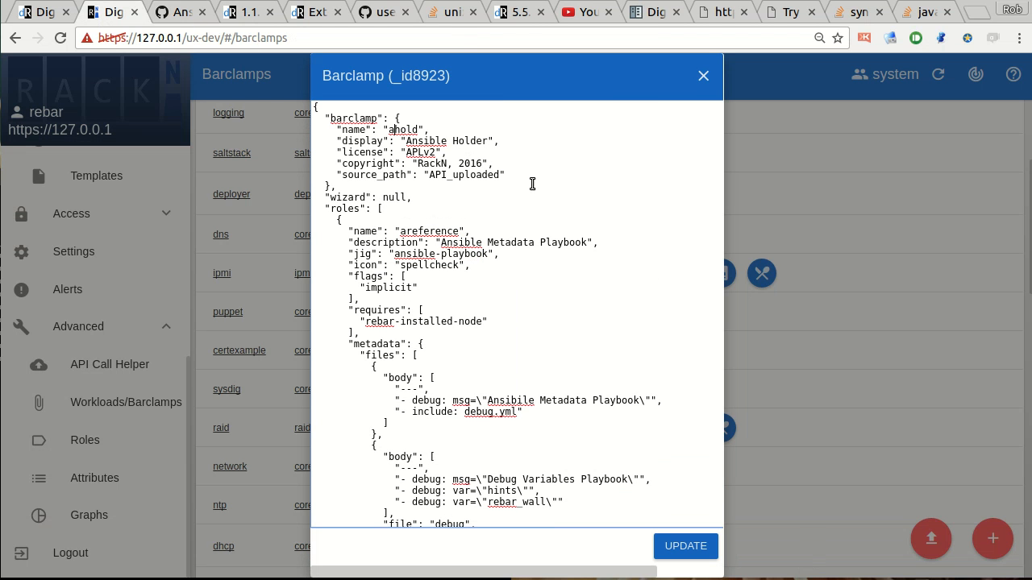
key("Up")
key("Delete")
type("s")
key("Down")
key("Up")
key("BackSpace")
type("d")
Examine the metadata files section, covering the main playbook's debug.yml include and the debug playbook's variables, file name and type.
double_click(492, 400)
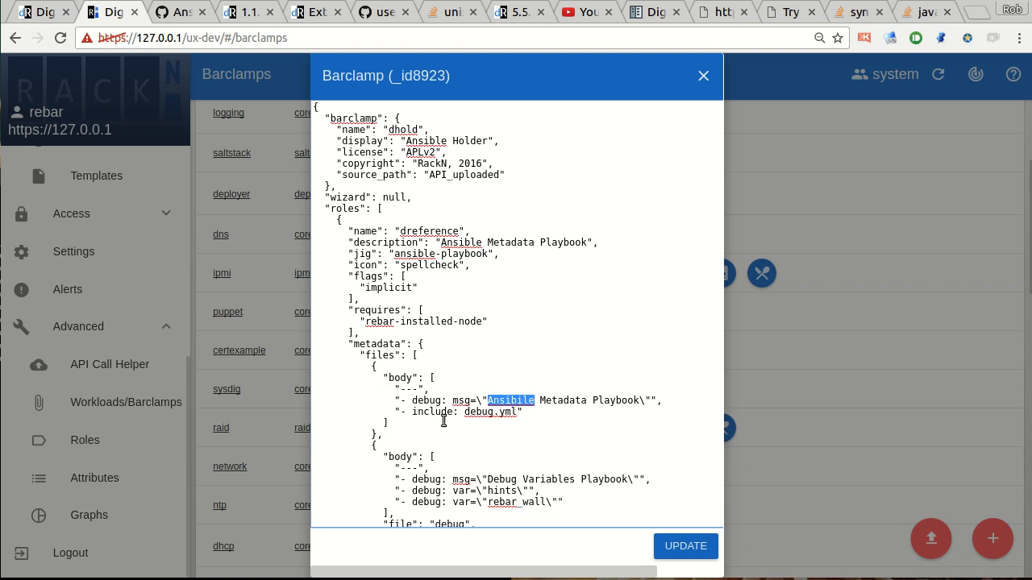
double_click(418, 411)
double_click(476, 412)
scroll(484, 425, "down", 1)
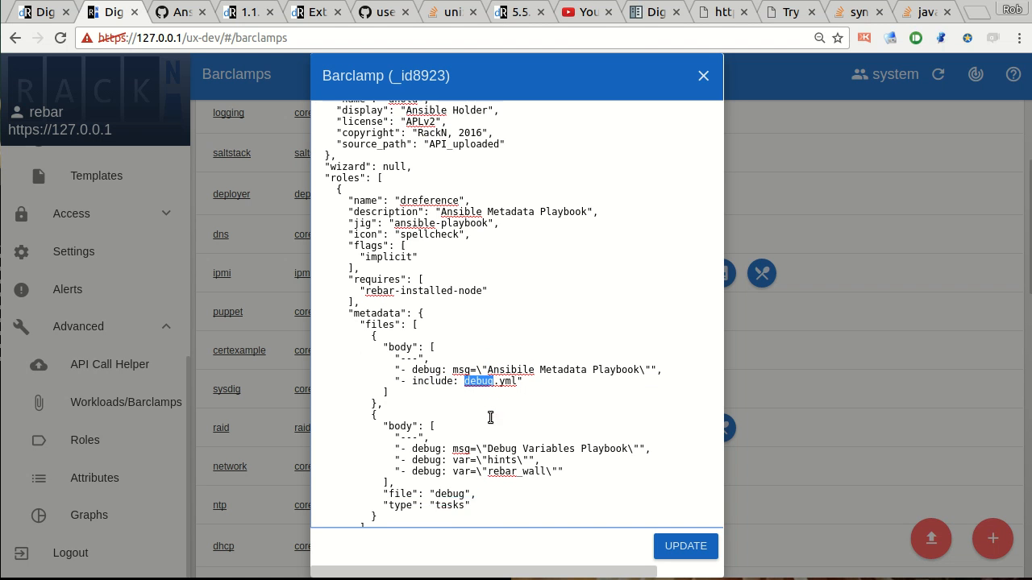
scroll(471, 402, "down", 1)
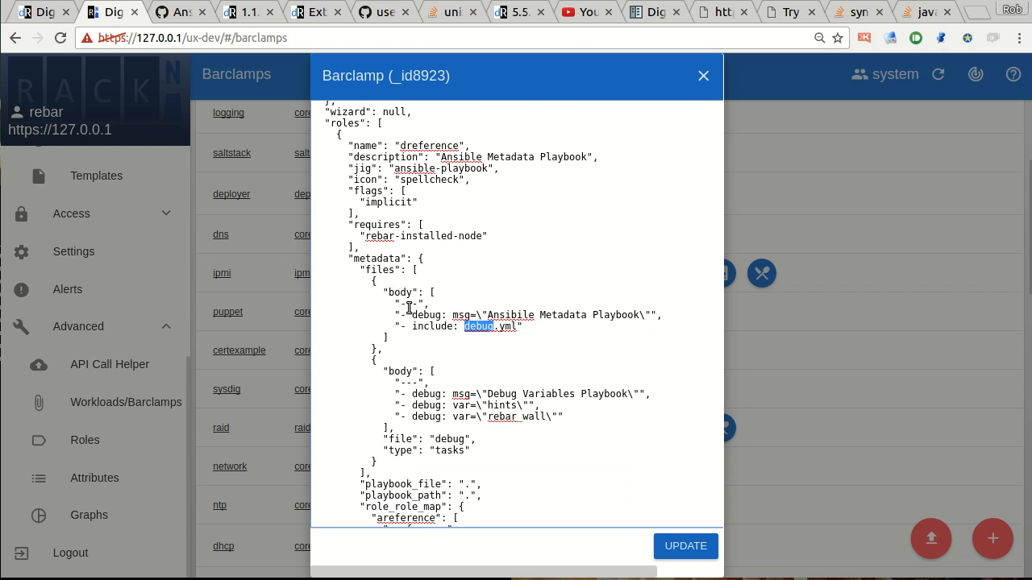
double_click(401, 372)
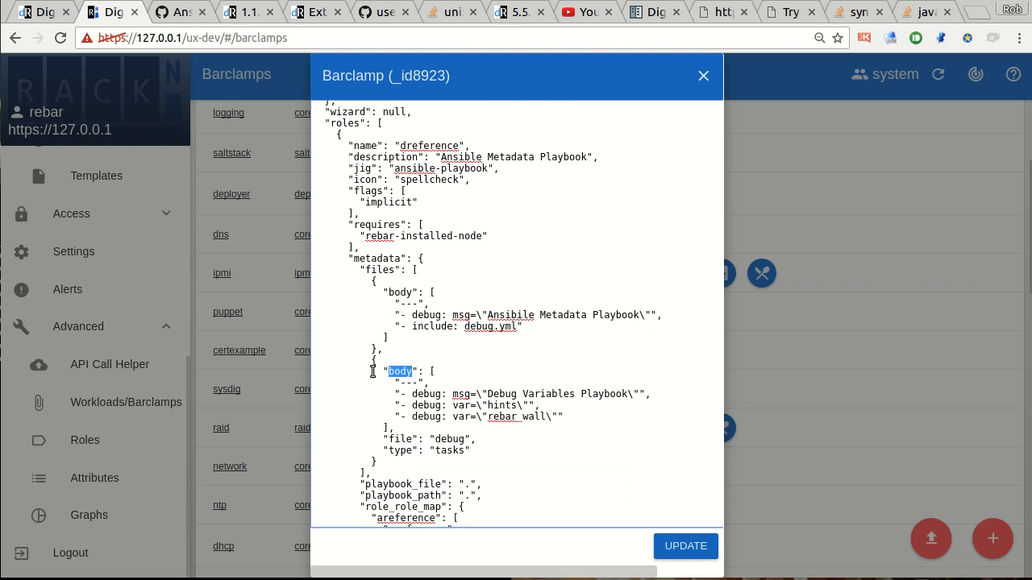
left_click(517, 395)
double_click(502, 405)
double_click(501, 417)
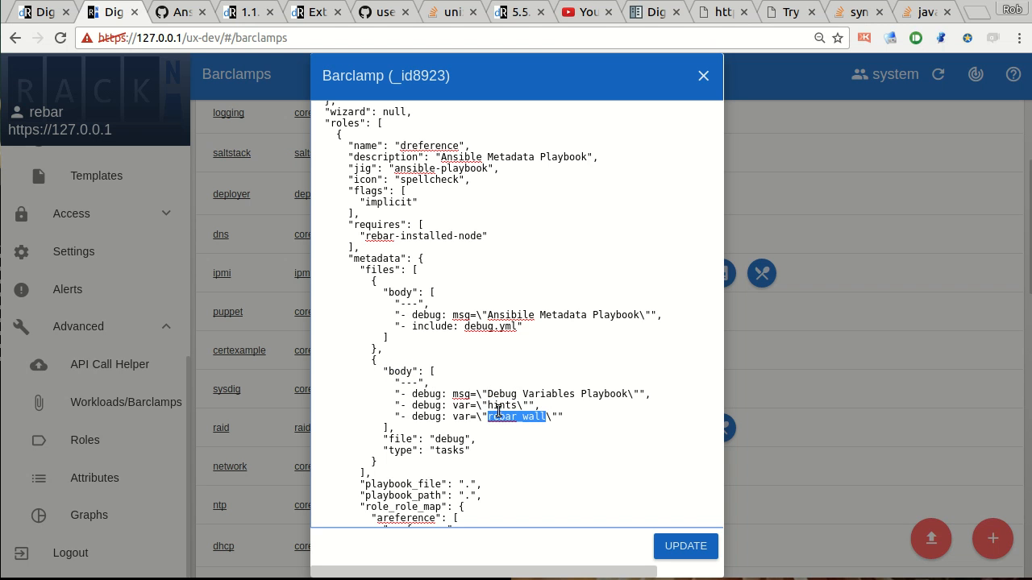
scroll(480, 411, "down", 1)
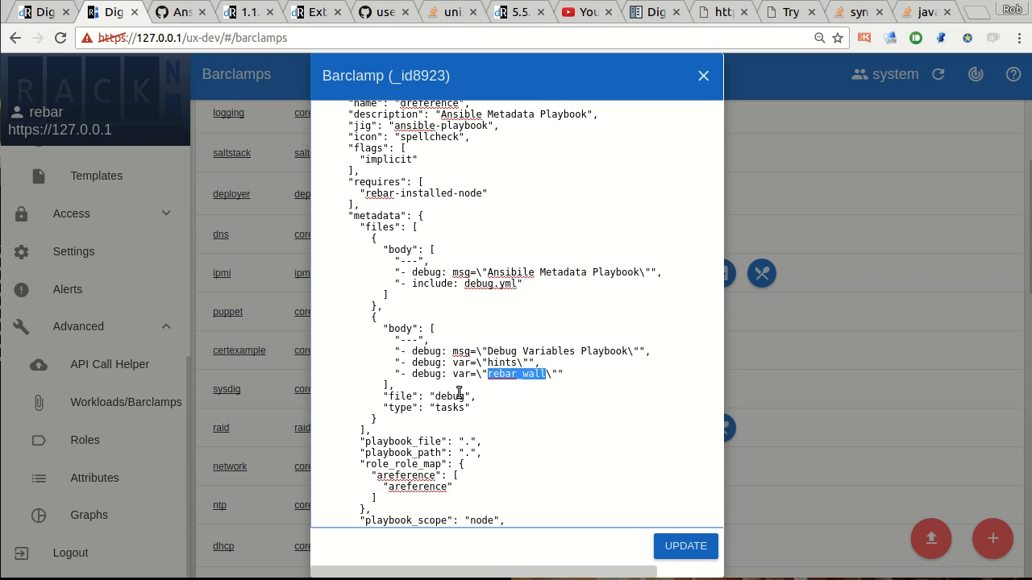
left_click_drag(382, 396, 469, 396)
left_click_drag(386, 408, 444, 424)
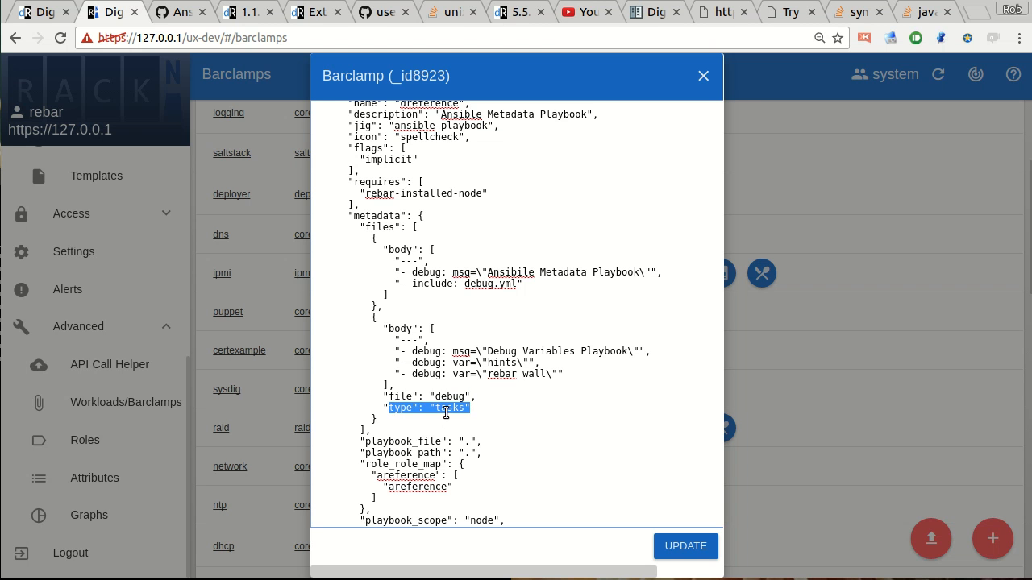
left_click(390, 396)
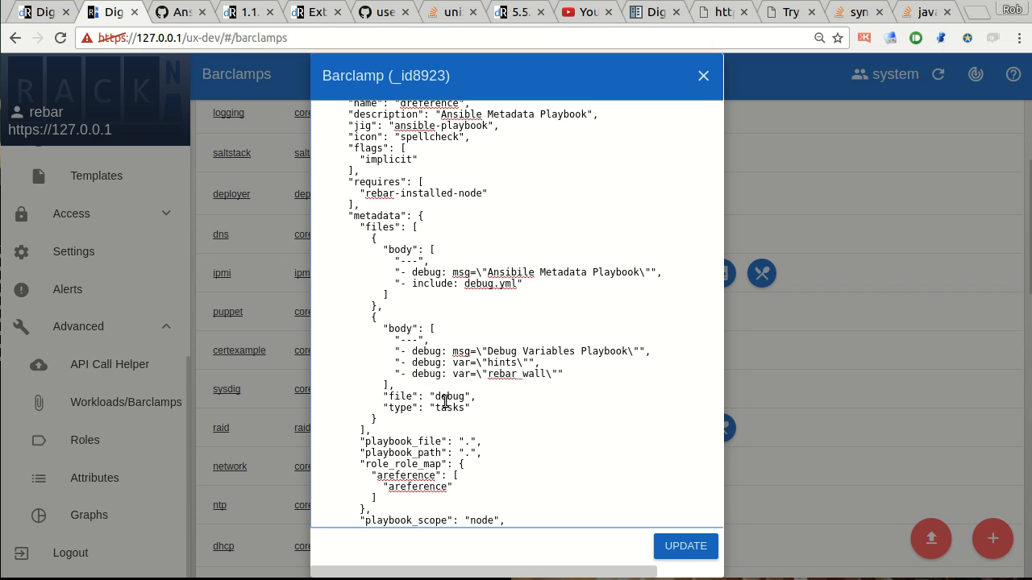
scroll(472, 434, "down", 2)
scroll(438, 433, "up", 1)
left_click(390, 422)
Examine the playbook_file, playbook_path and role_role_map settings in the role's metadata.
double_click(405, 396)
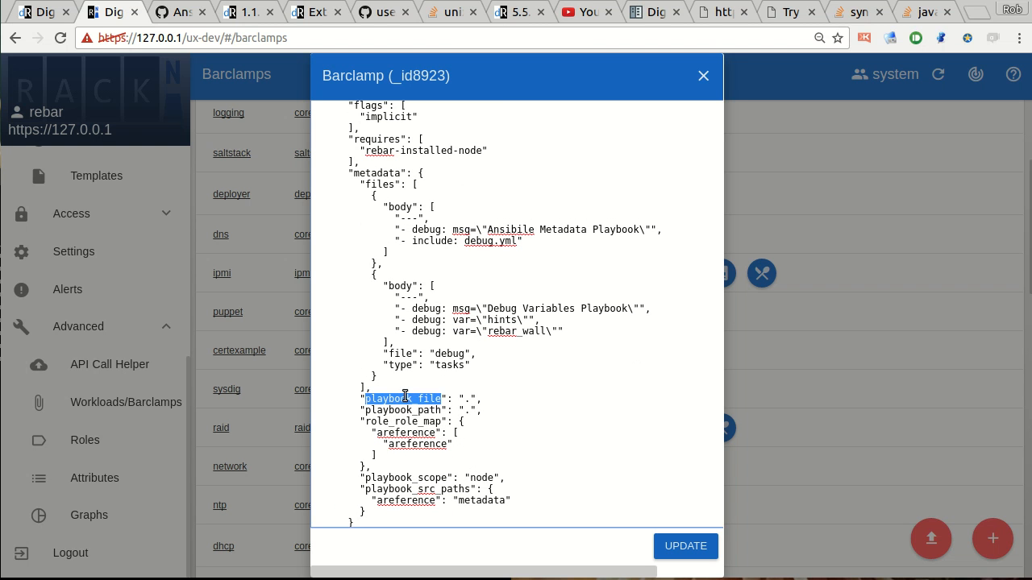
double_click(399, 411)
left_click(397, 400)
double_click(396, 400)
double_click(399, 410)
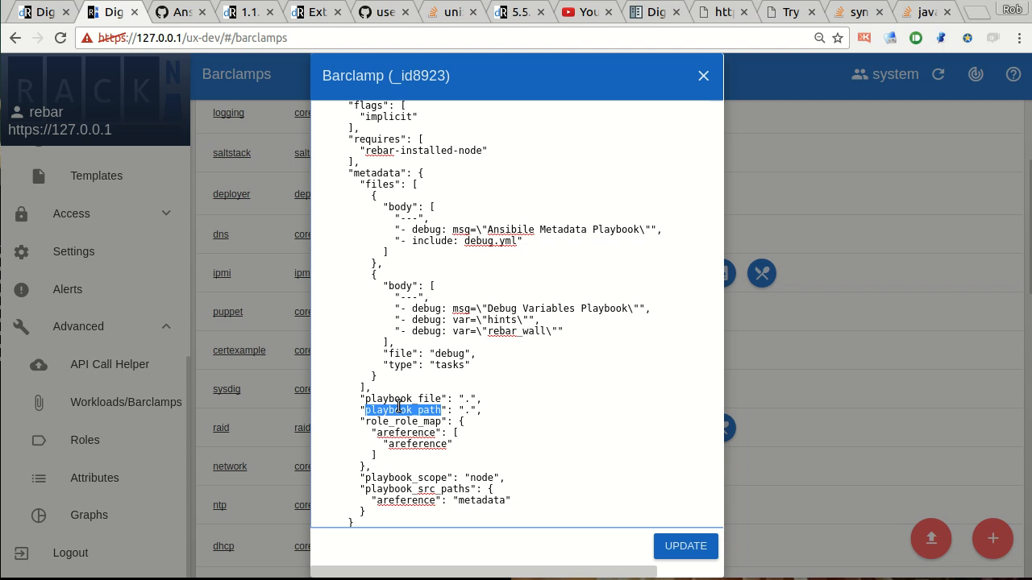
double_click(407, 420)
key("Up")
key("Up")
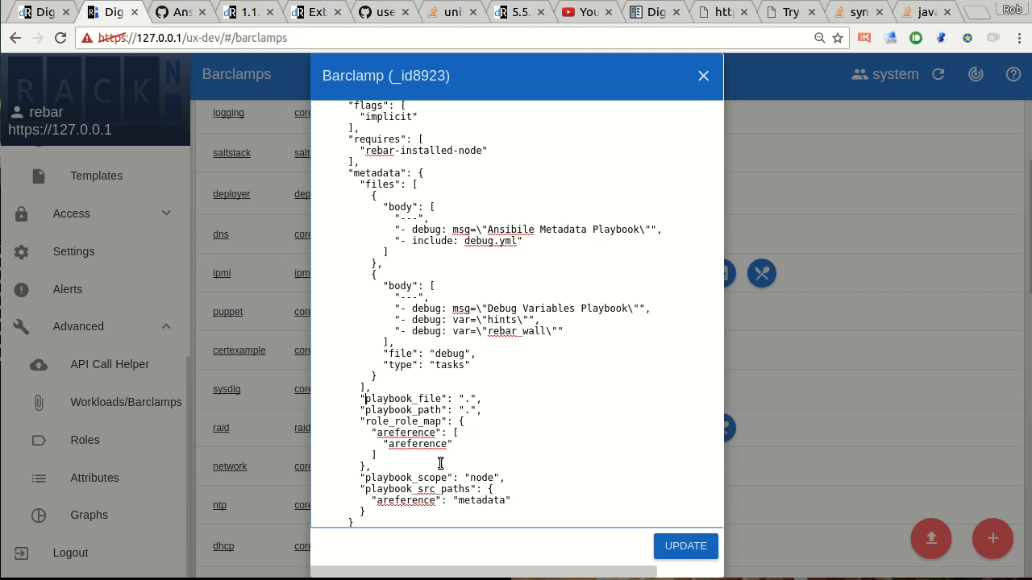
double_click(467, 410)
Change the role references in role_role_map and playbook_src_paths to "dreference".
left_click(377, 433)
key("Delete")
type("d")
key("Down")
key("Delete")
type("d")
scroll(474, 462, "down", 1)
left_click(377, 457)
type("d")
key("Delete")
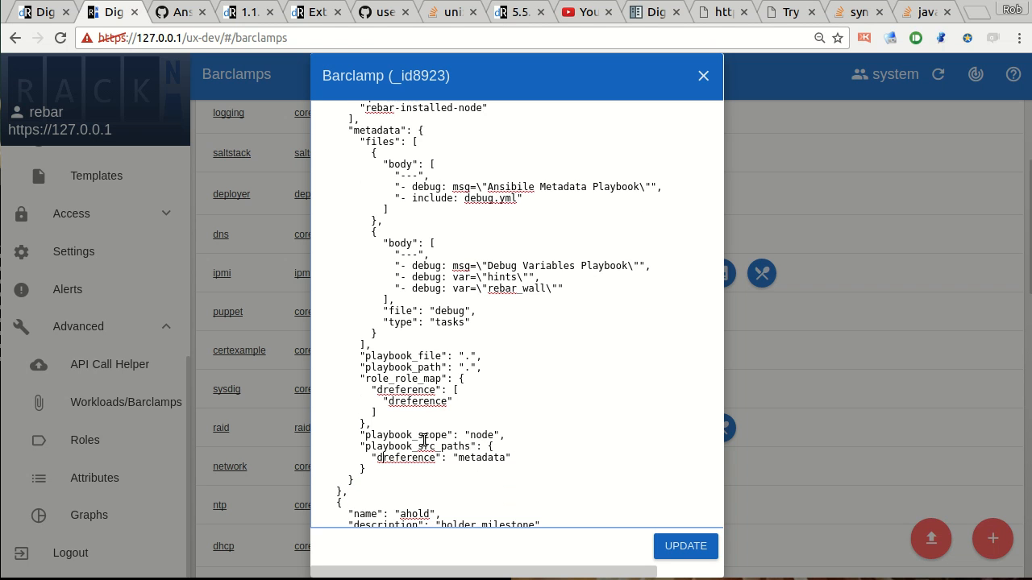
Examine the playbook_scope value and the playbook_src_paths entry that maps the role to metadata.
double_click(474, 436)
left_click(465, 436)
left_click(391, 448)
double_click(425, 449)
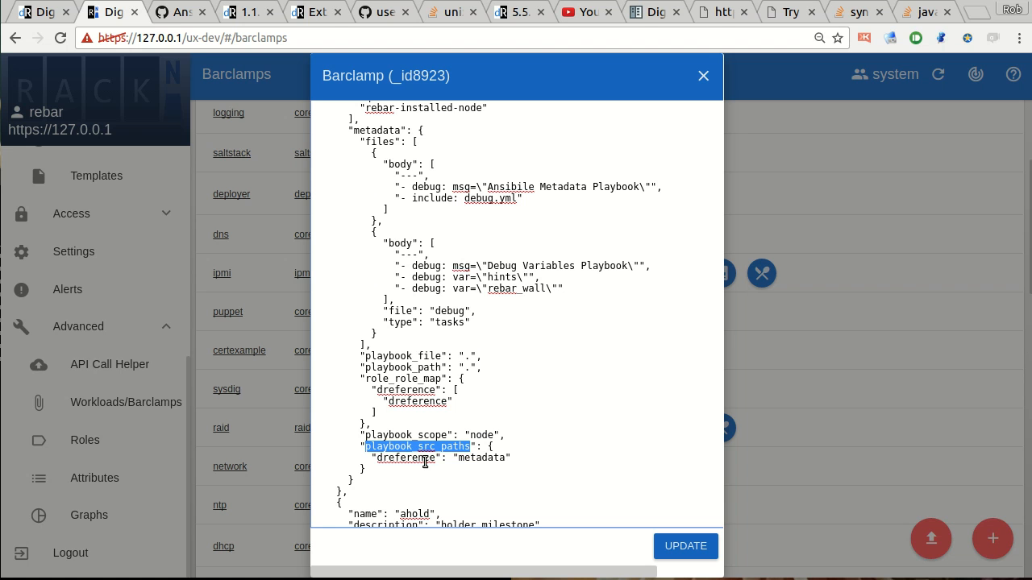
double_click(395, 458)
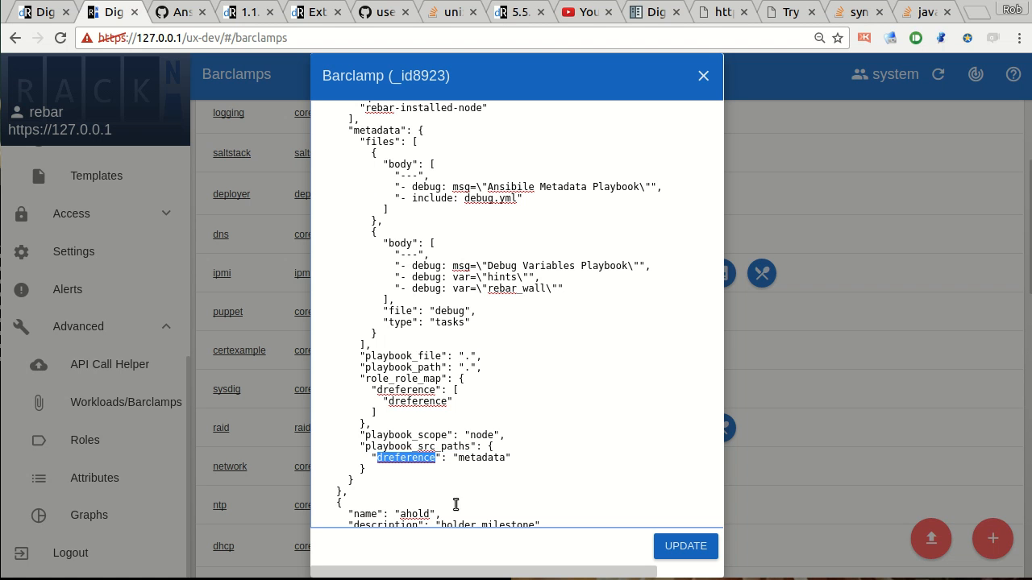
double_click(397, 448)
double_click(390, 459)
double_click(482, 459)
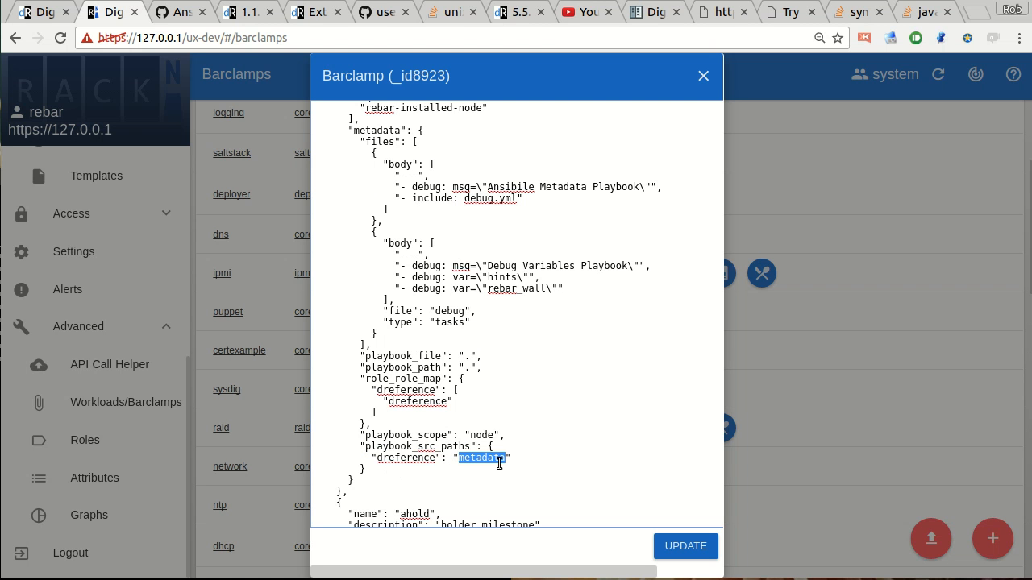
Rename the holder milestone role to "dhold" and make it require "dreference", and recheck the edited JSON.
scroll(412, 458, "down", 1)
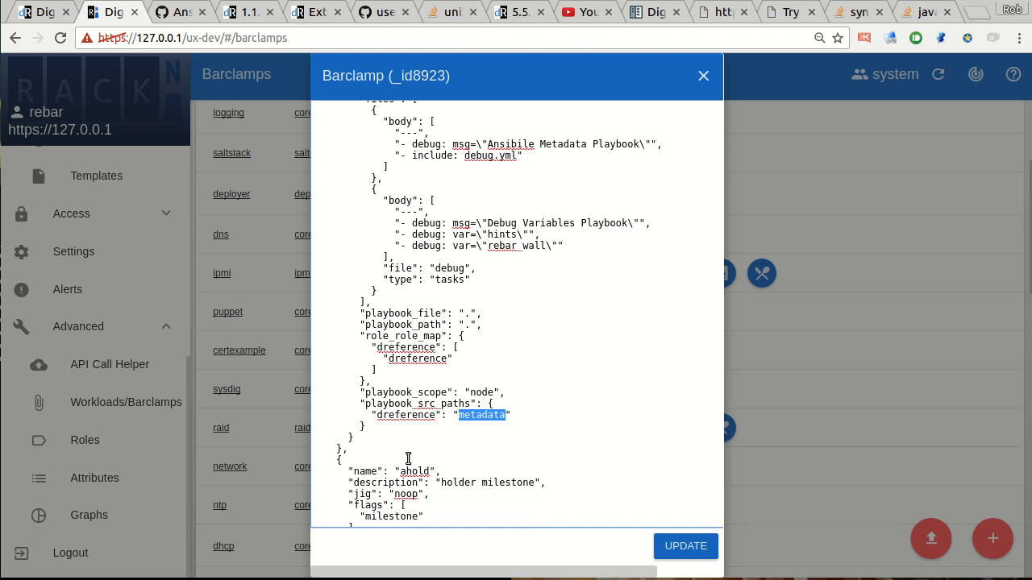
scroll(408, 458, "down", 2)
left_click(412, 396)
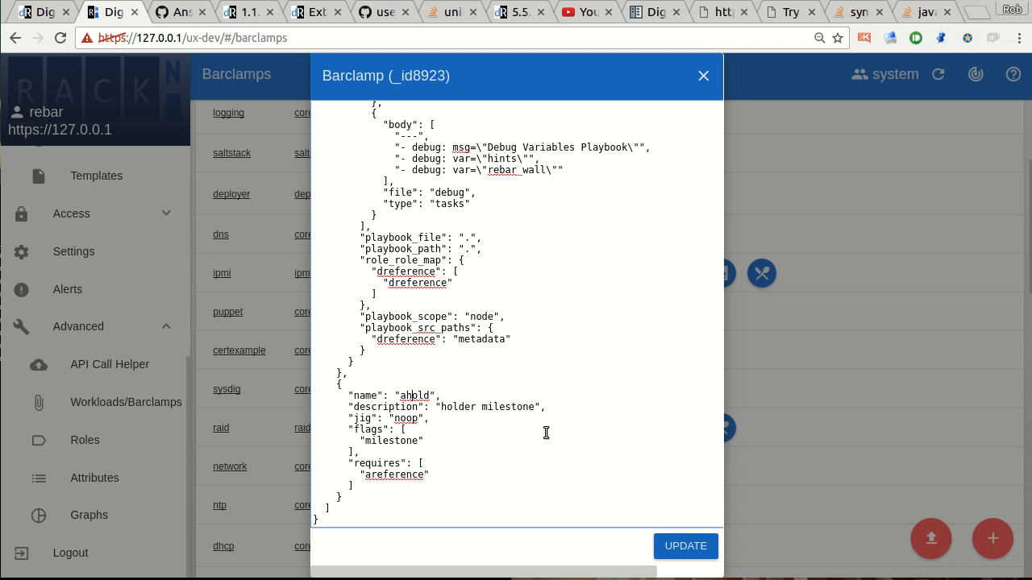
key("Delete")
type("d")
key("Down")
key("Delete")
type("d")
double_click(411, 397)
left_click(419, 415)
scroll(429, 420, "up", 3)
scroll(370, 239, "up", 2)
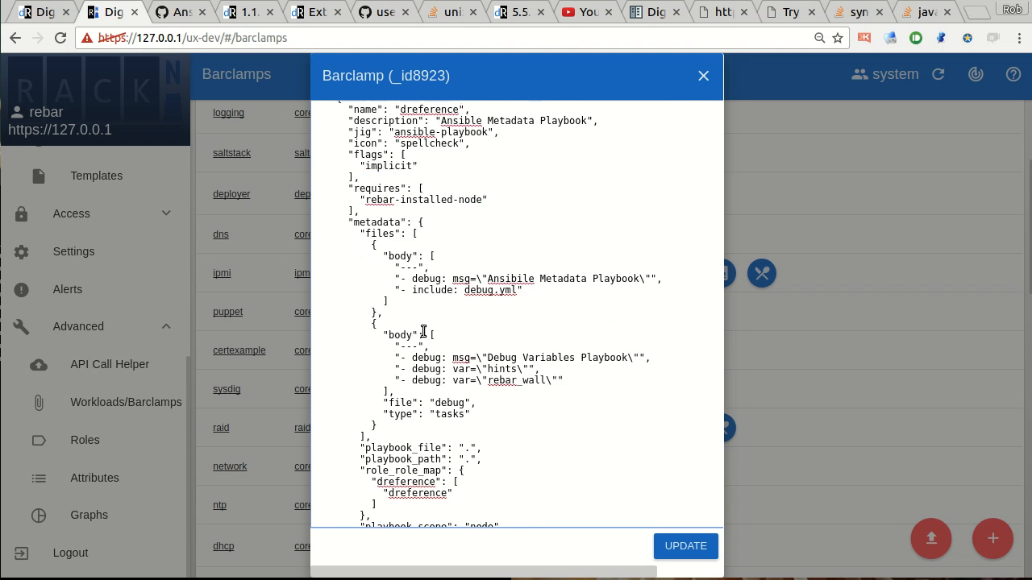
Recheck the "dhold" milestone role's name, jig and requires entries, and save the barclamp JSON.
scroll(412, 208, "down", 5)
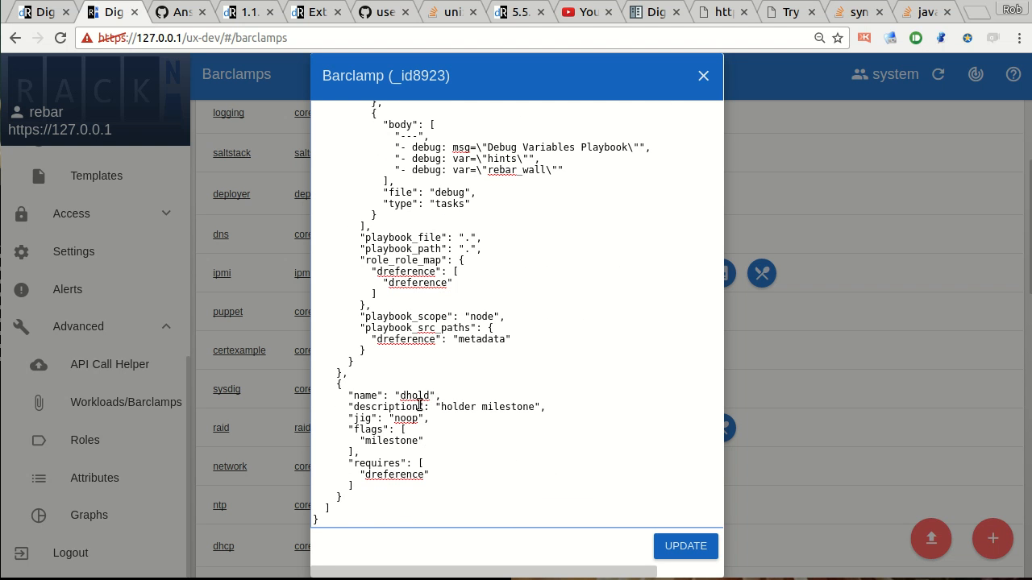
double_click(413, 396)
left_click(406, 418)
double_click(374, 476)
left_click(383, 455)
left_click(679, 545)
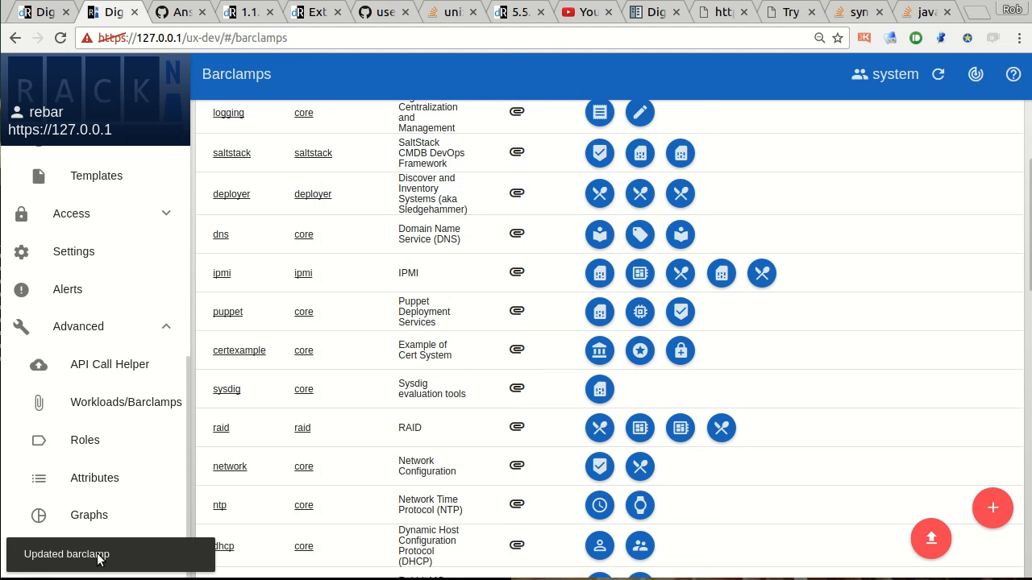
Open the "dhold" barclamp from the barclamp list and examine its roles and source JSON.
scroll(403, 494, "down", 10)
scroll(403, 495, "down", 3)
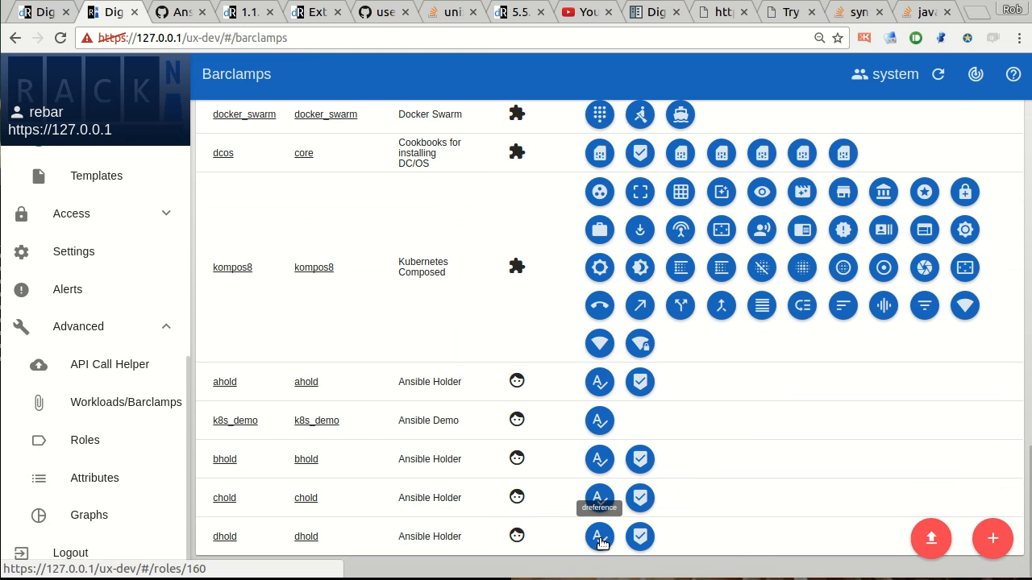
left_click(225, 537)
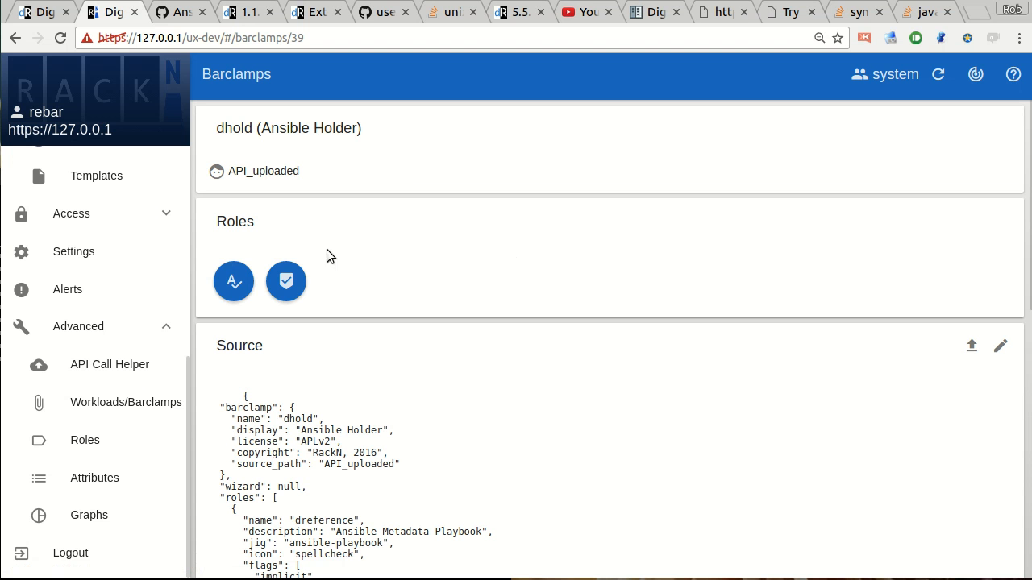
scroll(416, 347, "down", 7)
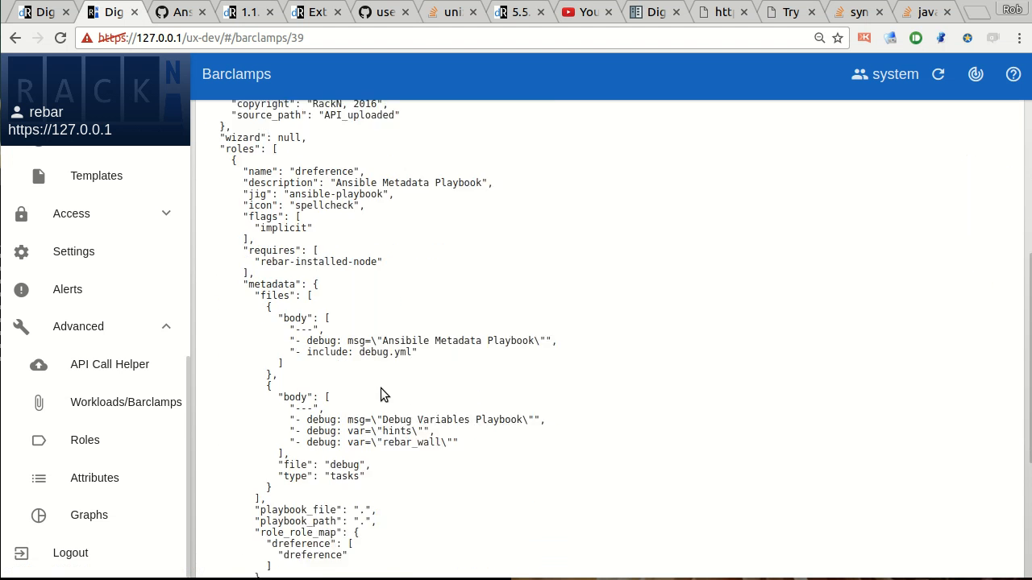
scroll(395, 395, "up", 8)
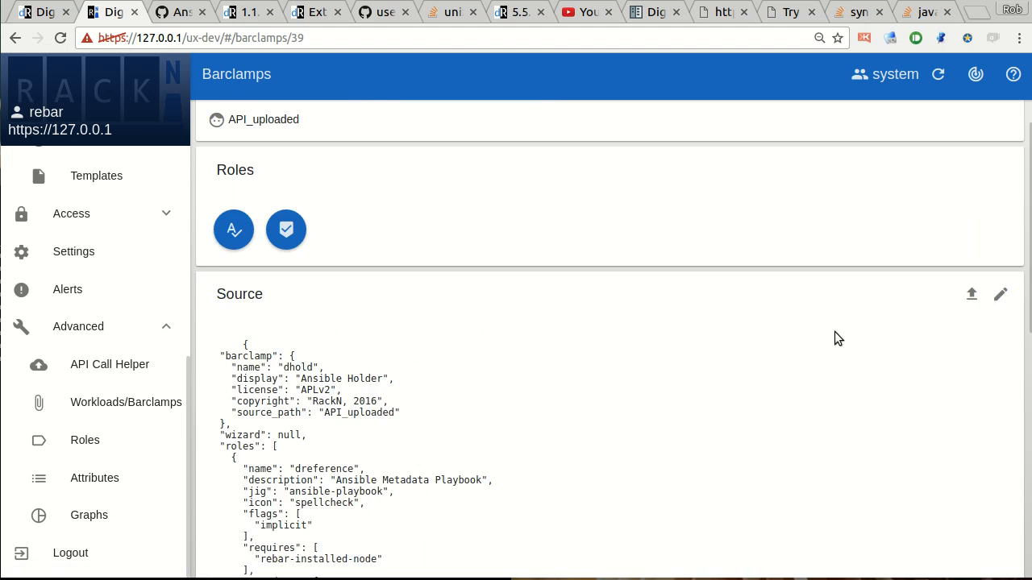
left_click(1000, 347)
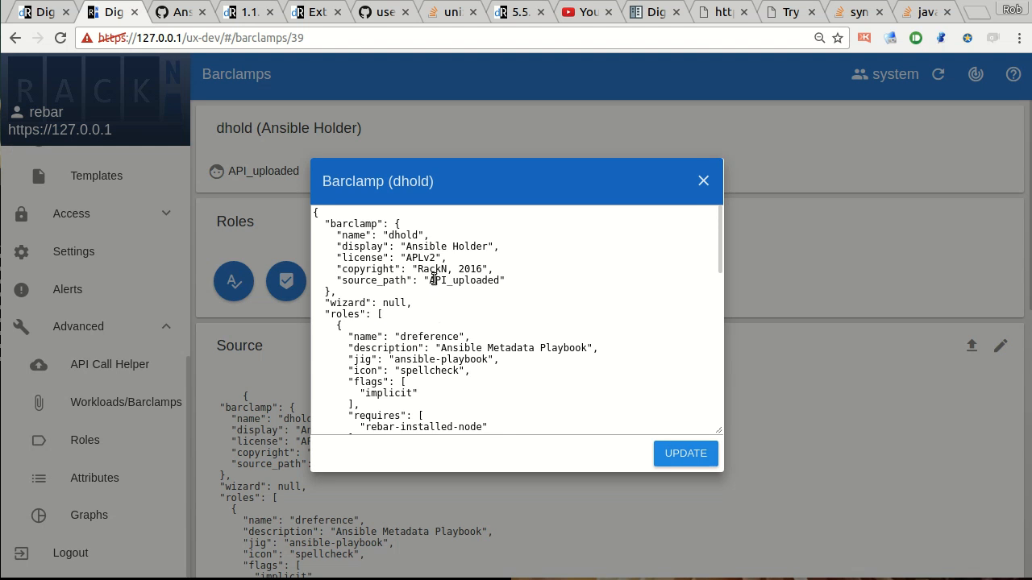
left_click(704, 183)
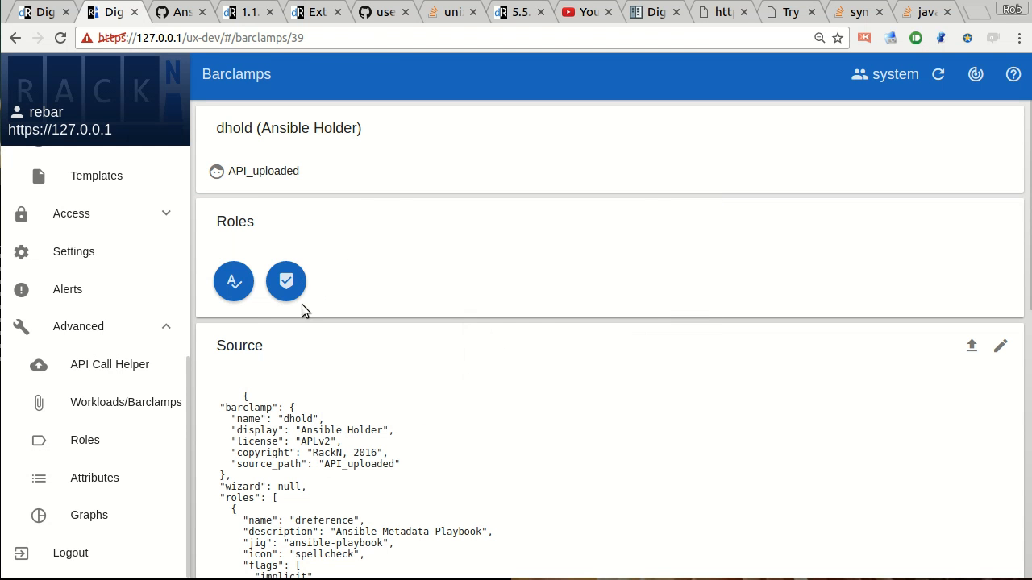
Open the barclamp's "dreference" role and examine its Ansible Metadata settings and playbook file bodies.
left_click(233, 281)
scroll(495, 434, "down", 2)
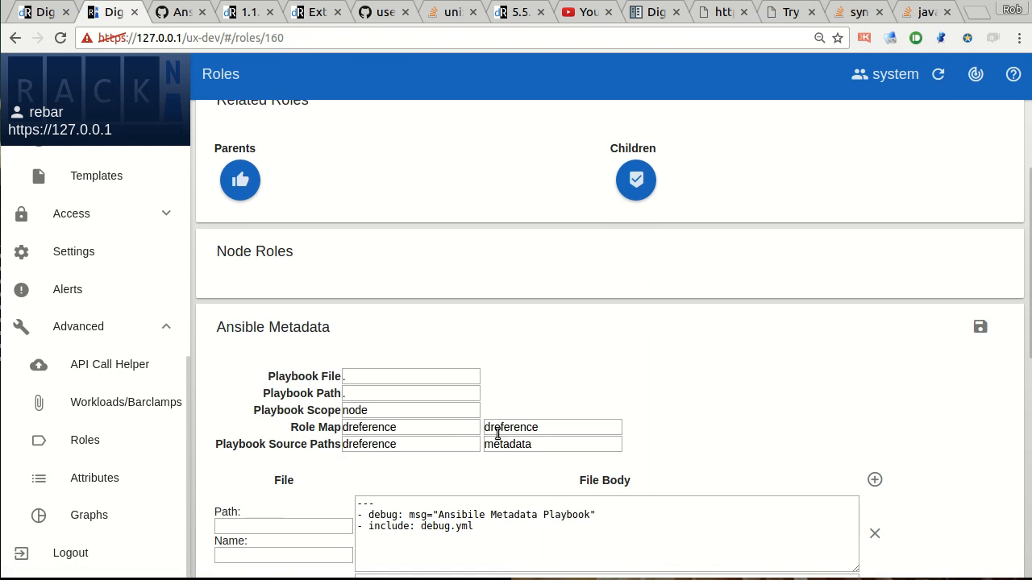
scroll(375, 400, "down", 2)
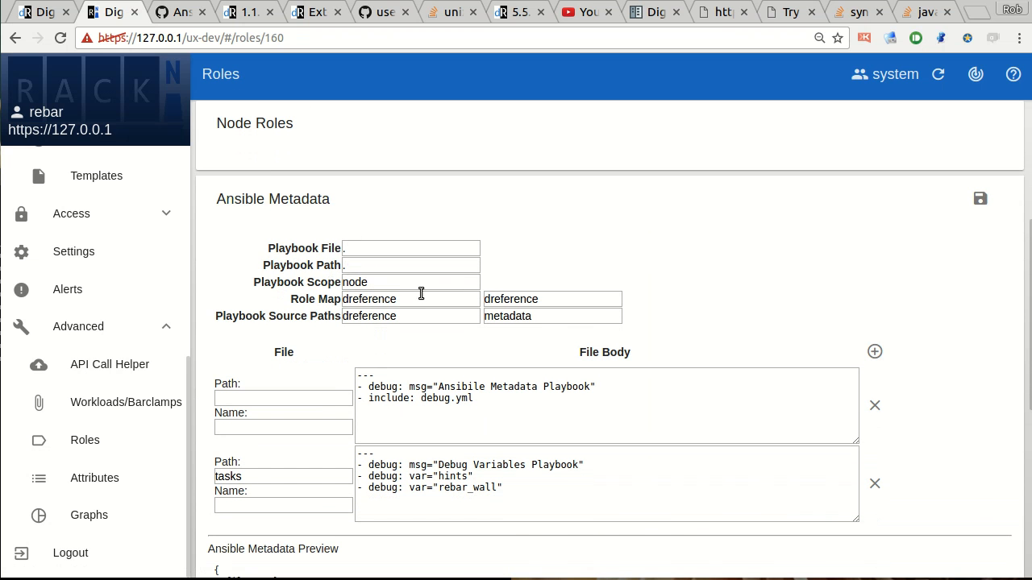
scroll(473, 467, "down", 1)
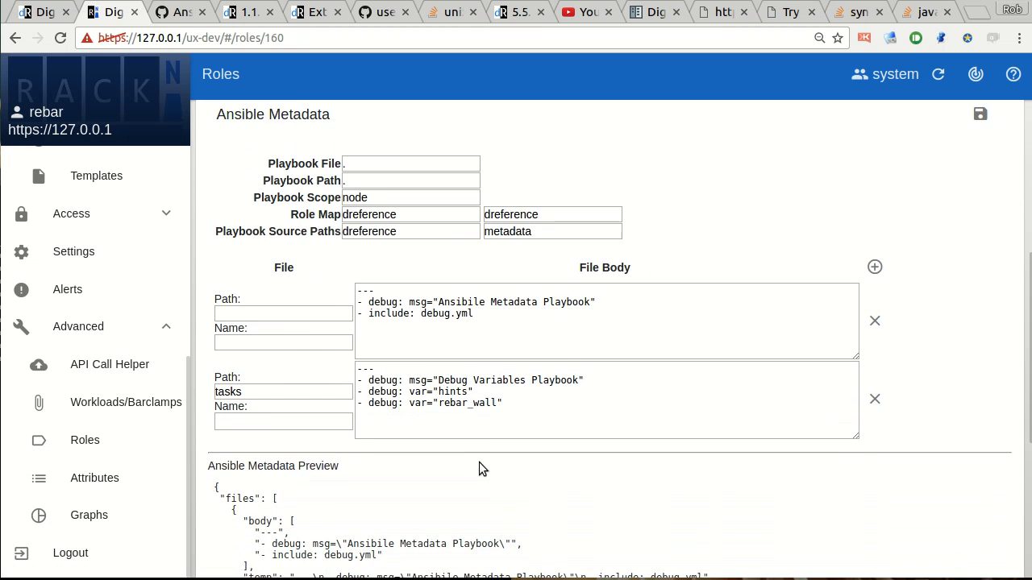
left_click_drag(429, 301, 576, 329)
left_click(547, 335)
Examine the "dreference" role's Ansible Metadata Preview and compare it with the editable metadata.
scroll(549, 462, "down", 2)
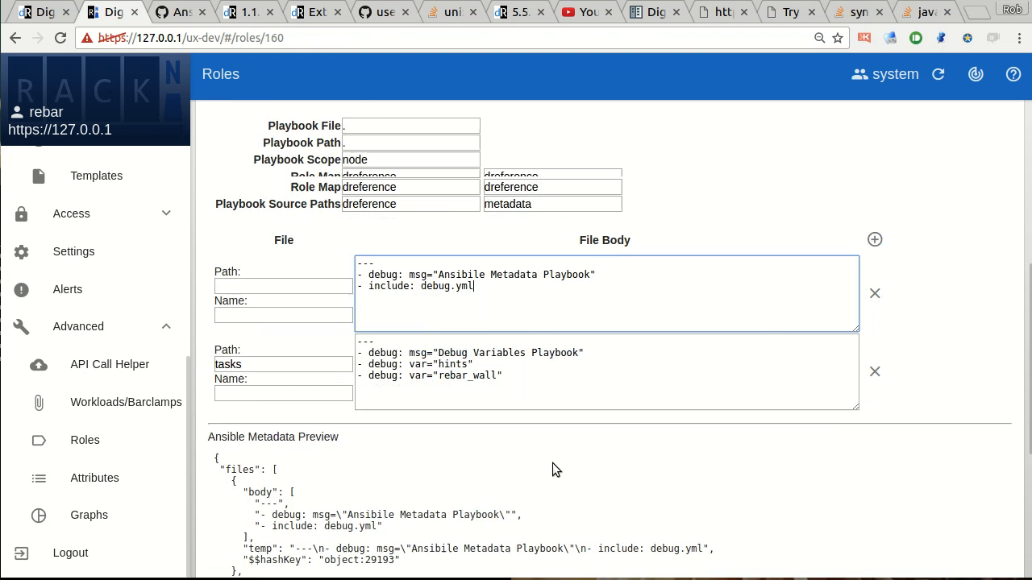
scroll(400, 495, "down", 2)
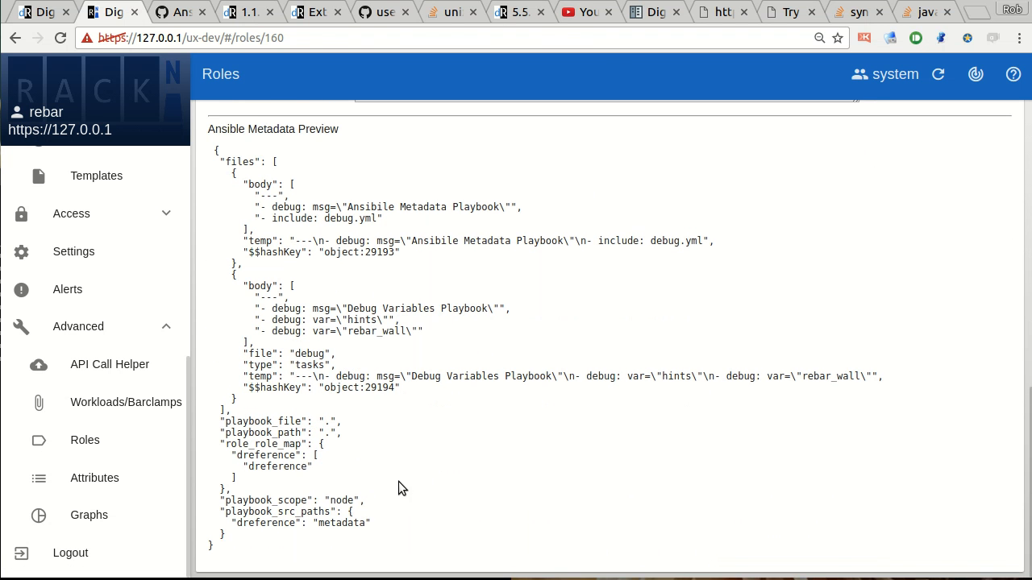
scroll(397, 477, "up", 1)
left_click_drag(255, 419, 353, 430)
left_click(228, 428)
left_click_drag(255, 418, 409, 435)
left_click(410, 435)
scroll(476, 453, "up", 6)
scroll(475, 454, "up", 10)
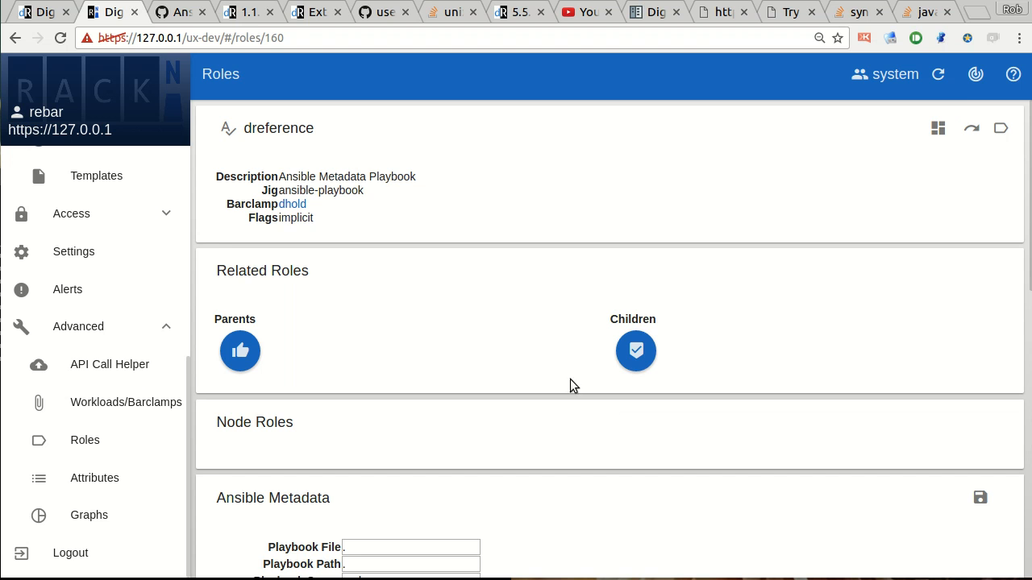
Add the "dreference" role to the "demo" deployment and show that deployment's matrix of nodes and services.
left_click(937, 128)
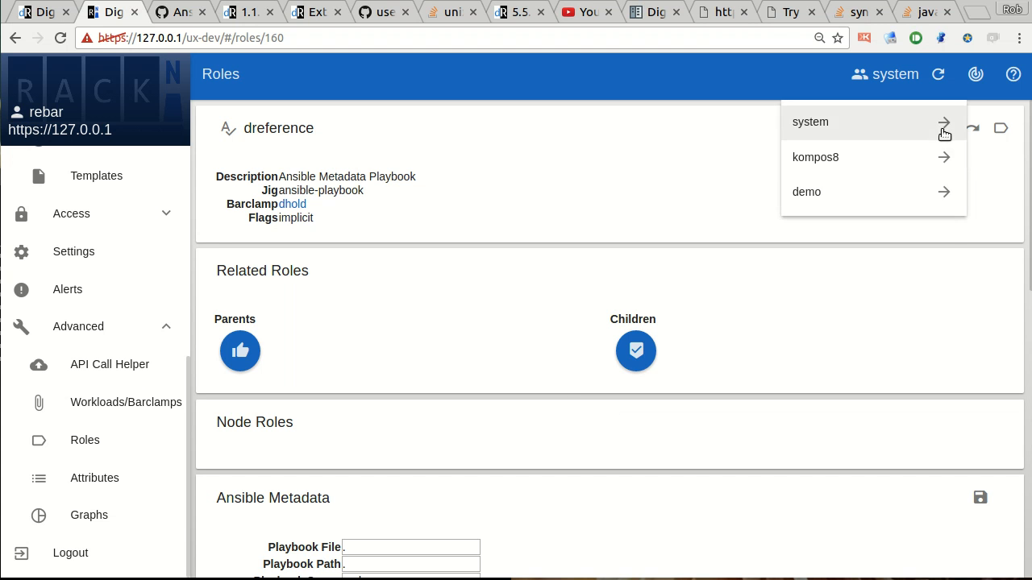
left_click(809, 195)
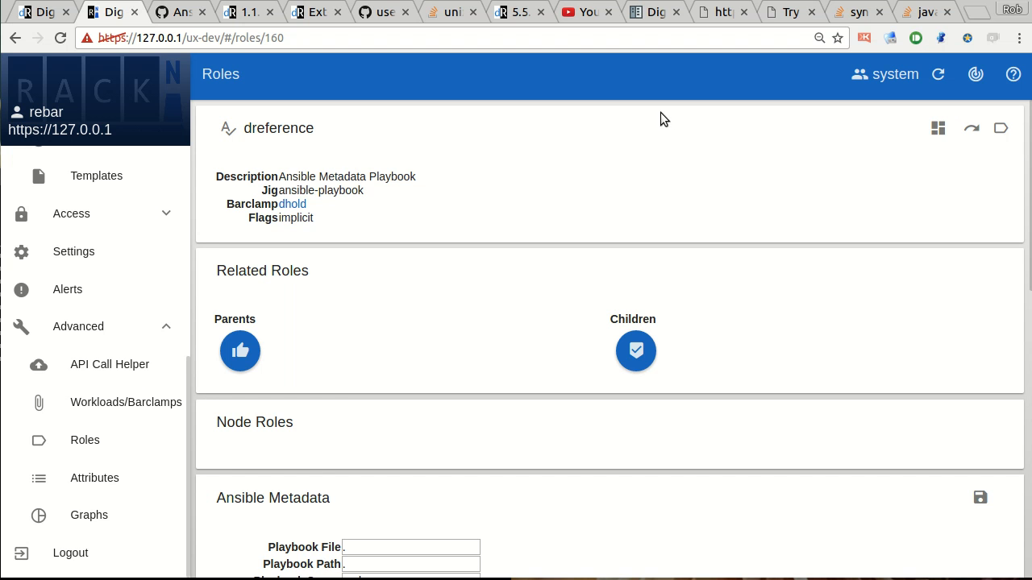
scroll(104, 202, "up", 5)
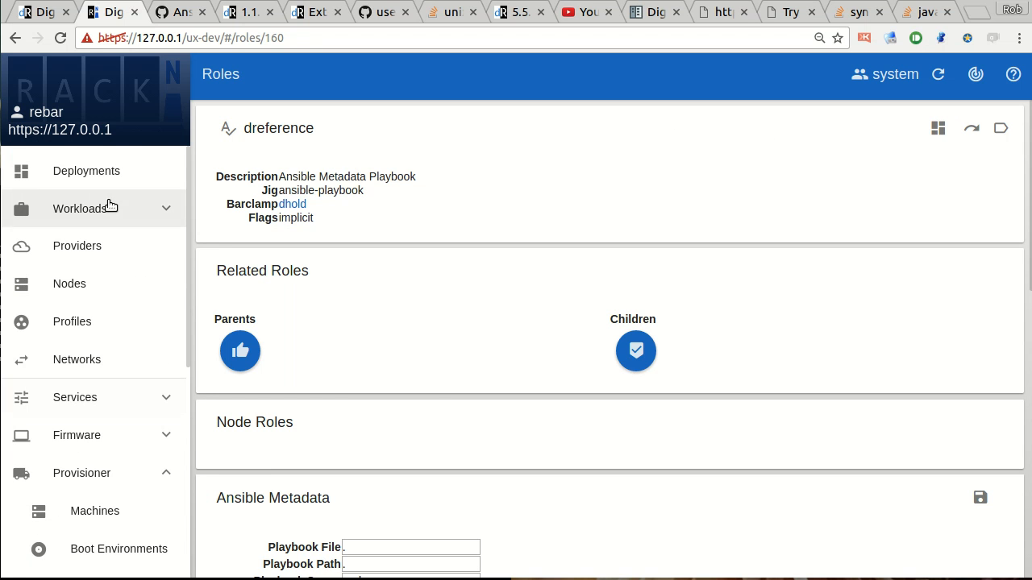
left_click(84, 174)
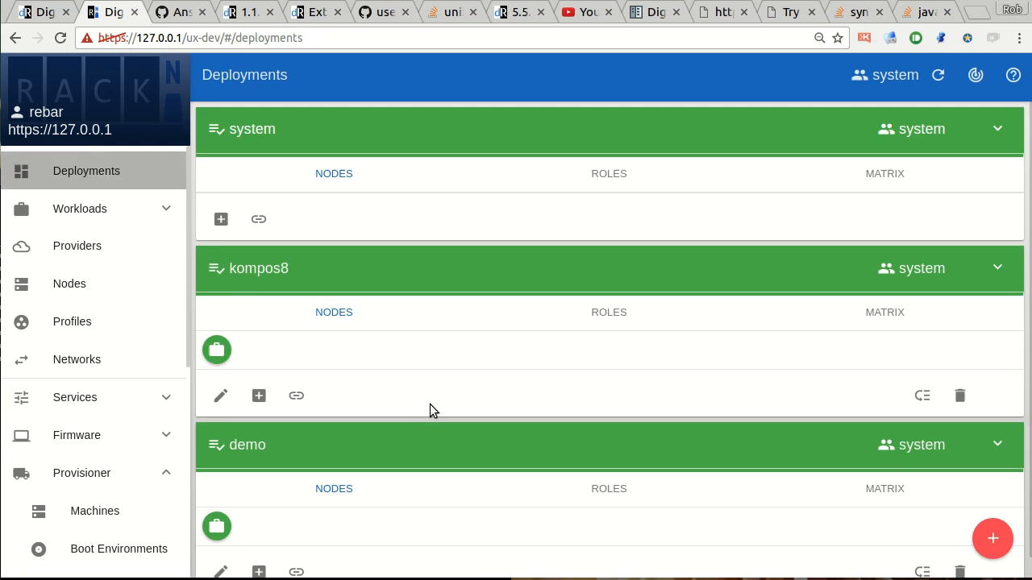
left_click(242, 254)
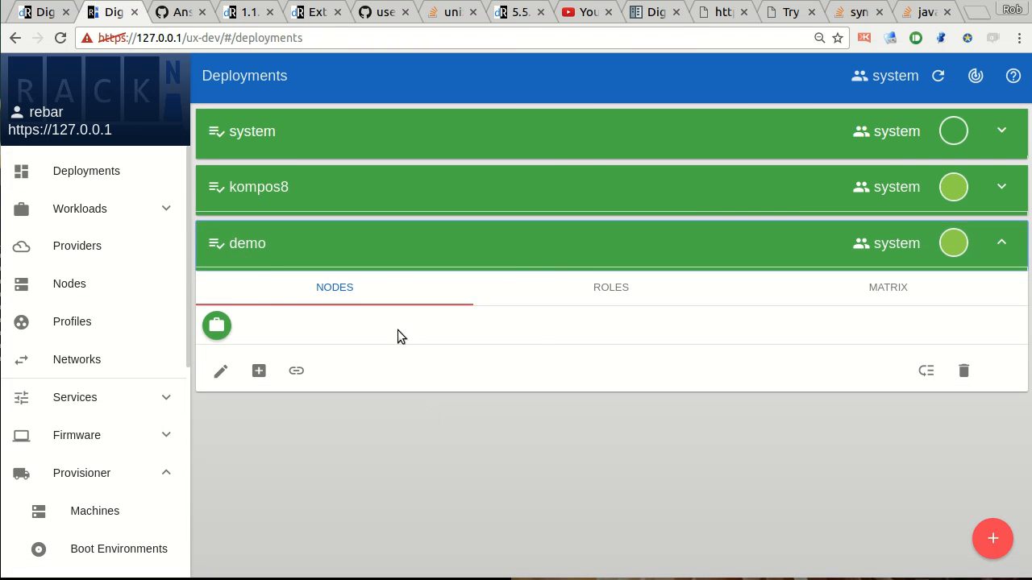
left_click(843, 288)
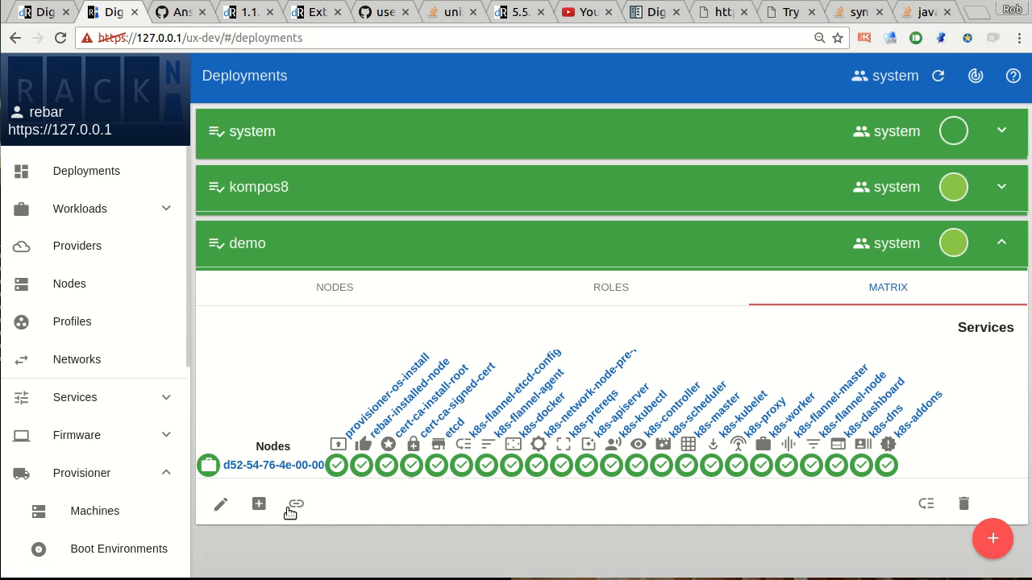
Put the "demo" deployment into edit mode and bind the "dreference" role to its node d52-54-76-4e-00-00.local.neode.org.
left_click(224, 507)
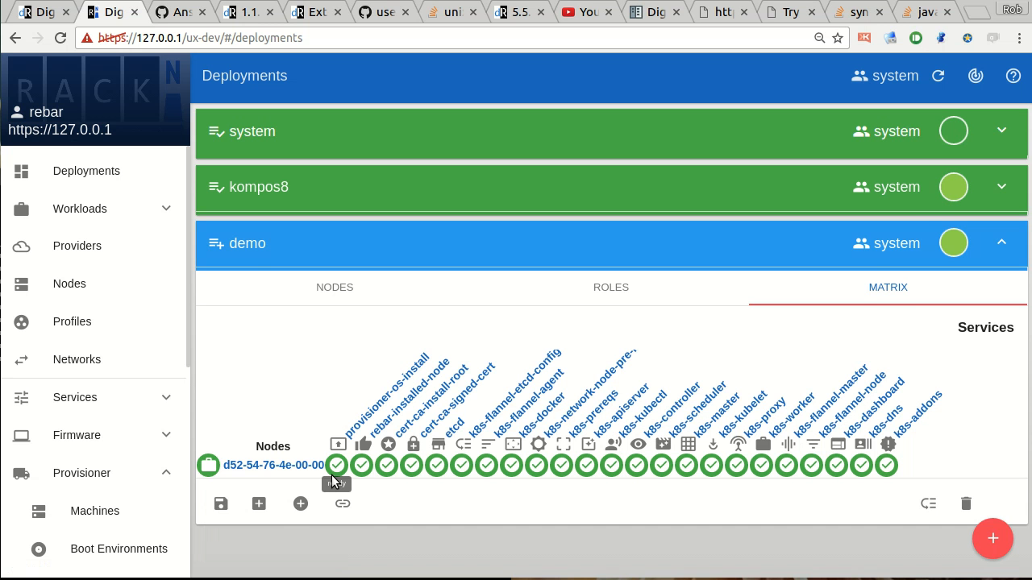
left_click(342, 504)
scroll(414, 497, "down", 1)
scroll(979, 395, "down", 5)
scroll(882, 436, "down", 1)
scroll(283, 470, "down", 3)
scroll(315, 487, "down", 3)
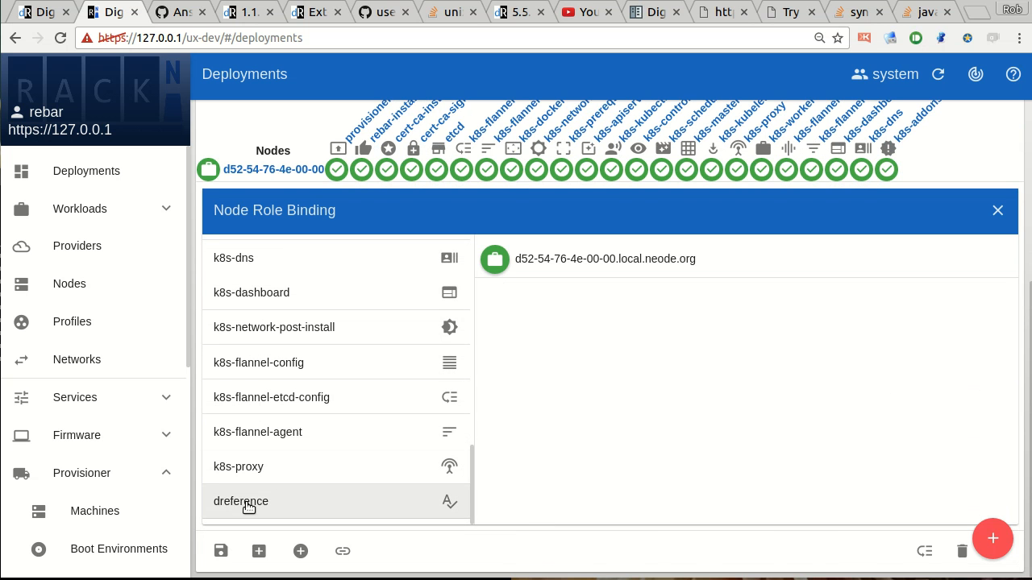
left_click(270, 512)
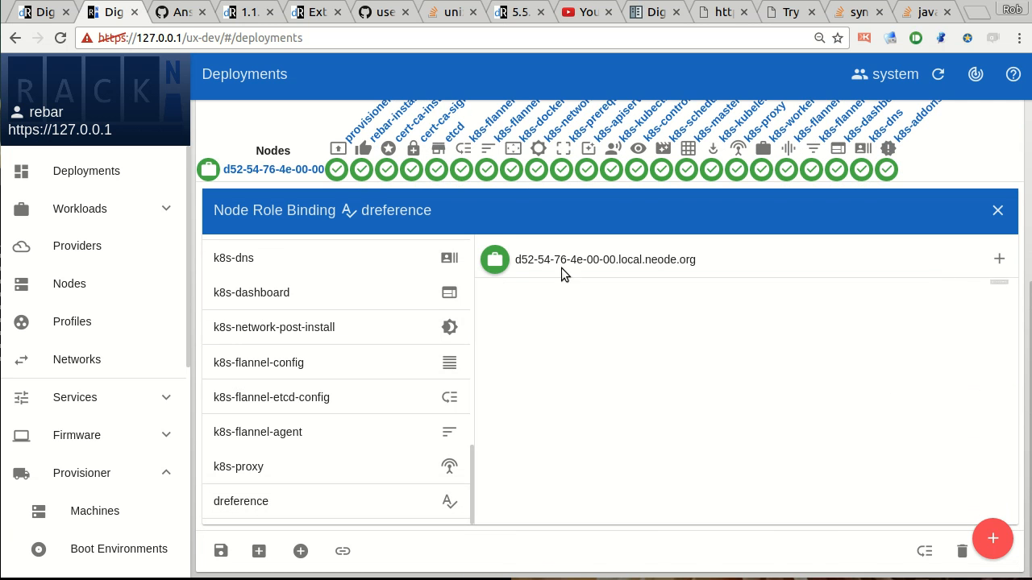
left_click(999, 259)
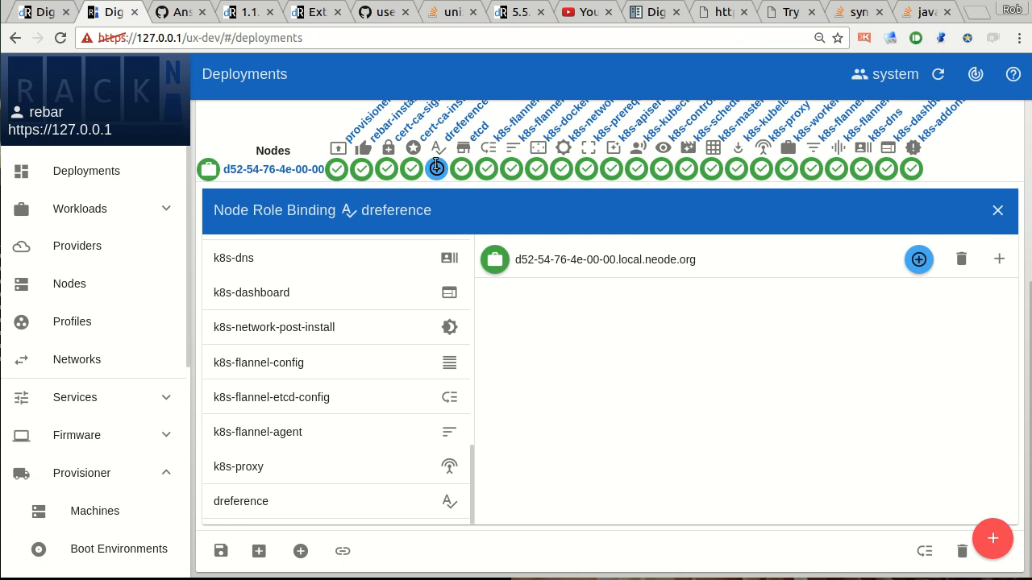
Review the new "dreference" binding in the matrix, close Node Role Binding and commit the "demo" deployment.
scroll(717, 310, "up", 2)
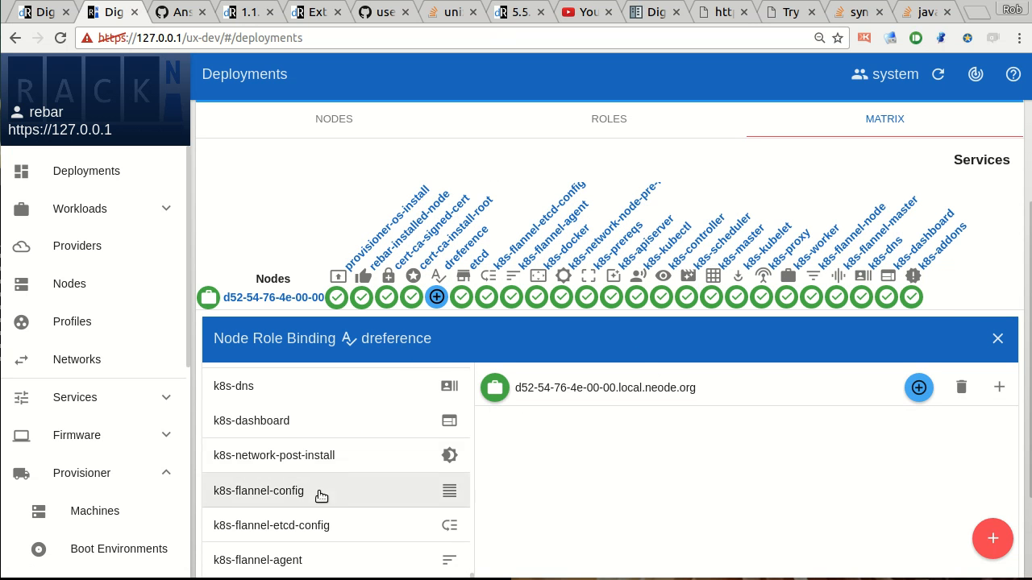
scroll(321, 495, "down", 2)
scroll(276, 488, "up", 2)
scroll(288, 419, "up", 7)
scroll(295, 415, "up", 2)
scroll(565, 375, "up", 1)
scroll(555, 363, "up", 3)
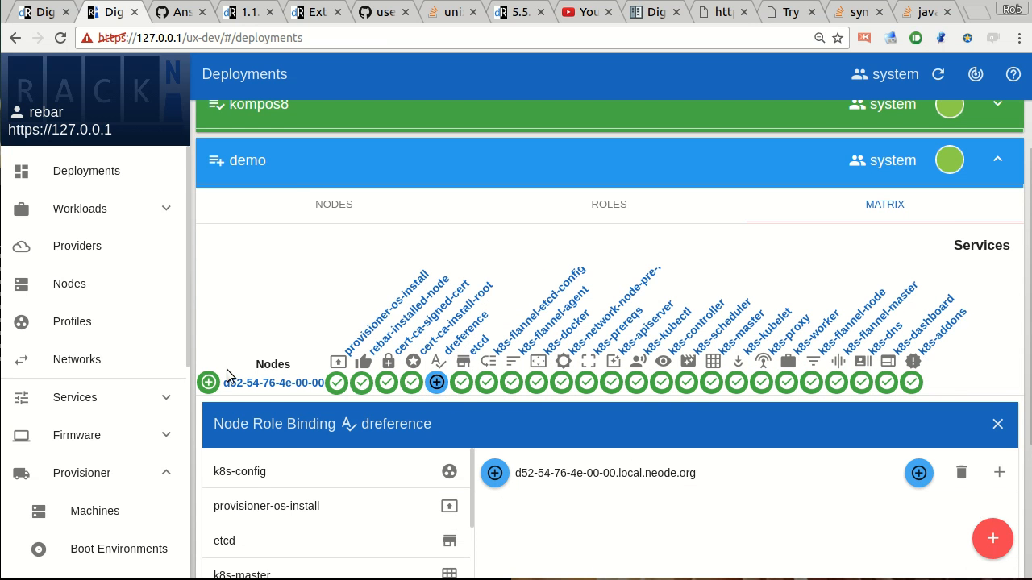
scroll(279, 373, "down", 3)
left_click(997, 337)
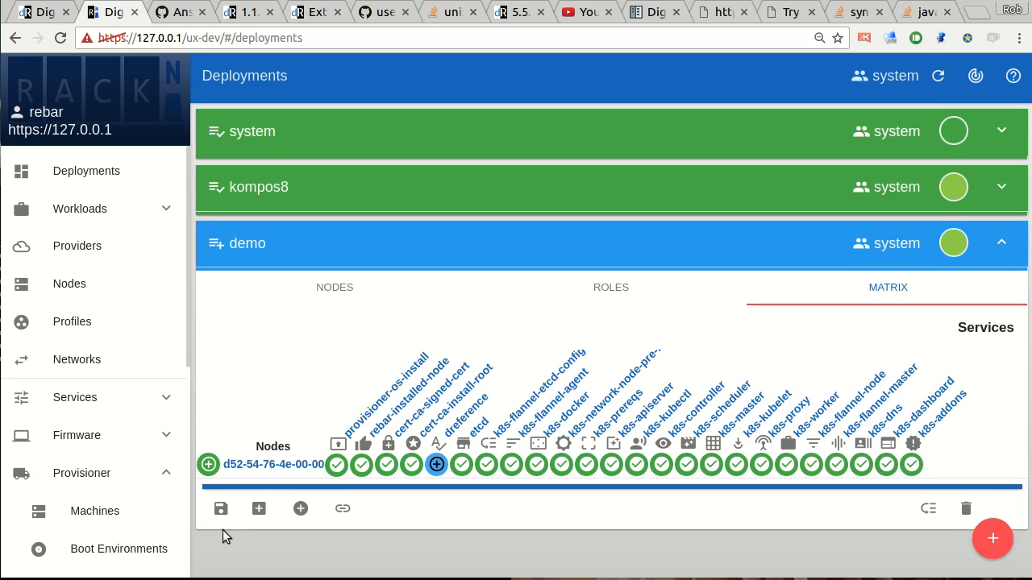
left_click(220, 504)
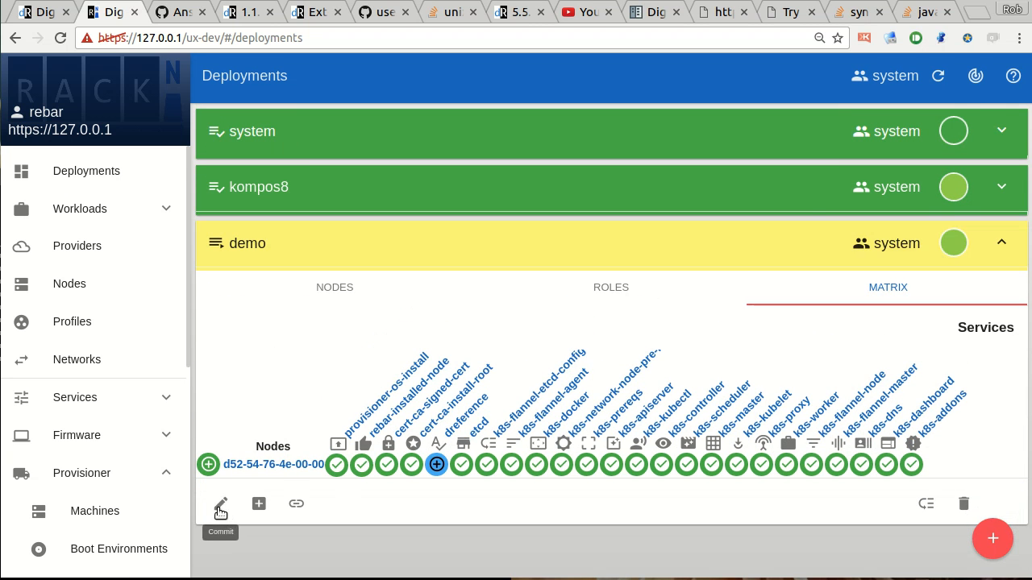
Open the node's "dreference" node role and examine the "Debug Variables Playbook" debug task in its run log.
left_click(436, 465)
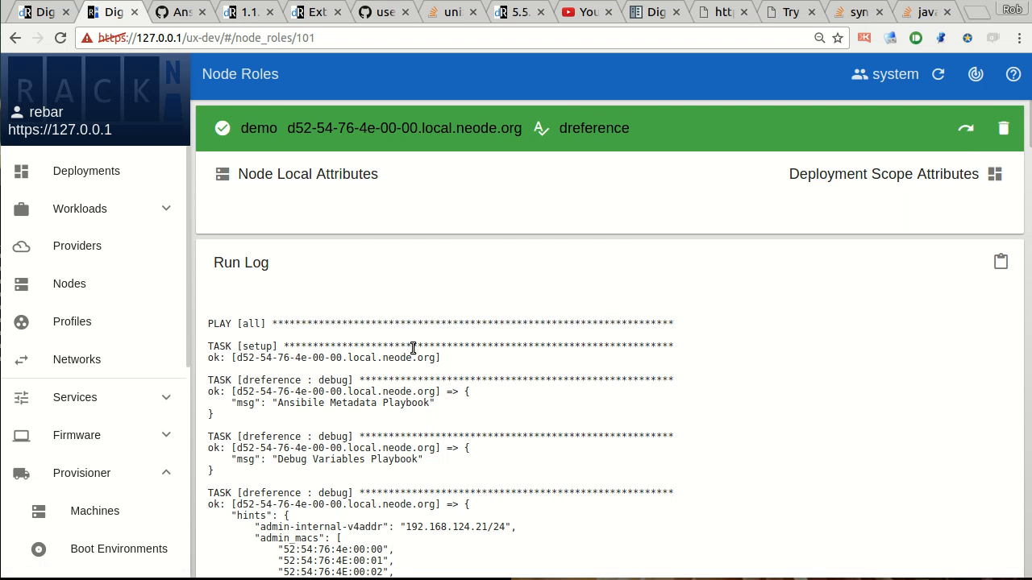
scroll(413, 349, "down", 3)
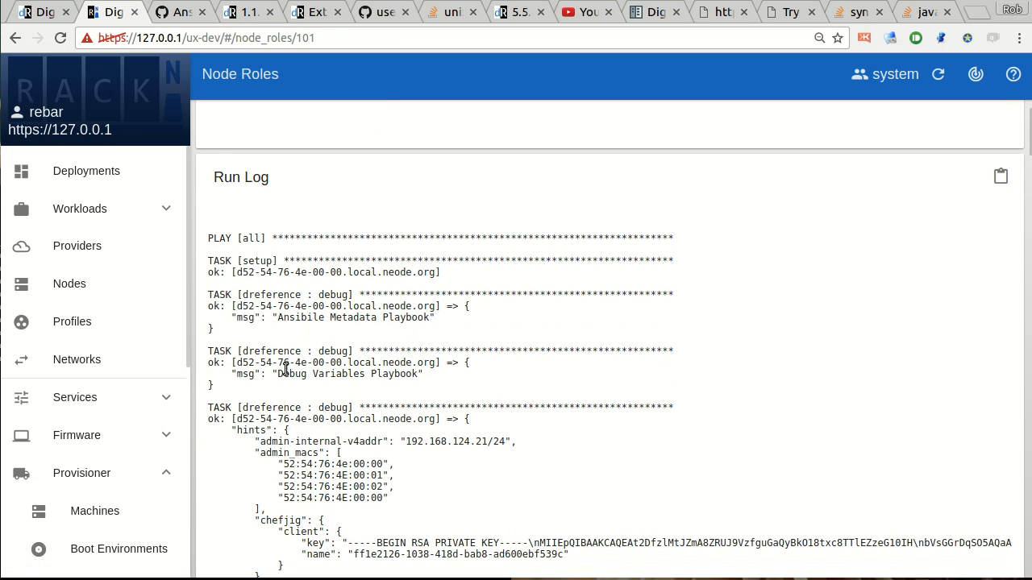
left_click_drag(272, 351, 283, 387)
left_click(283, 388)
double_click(268, 355)
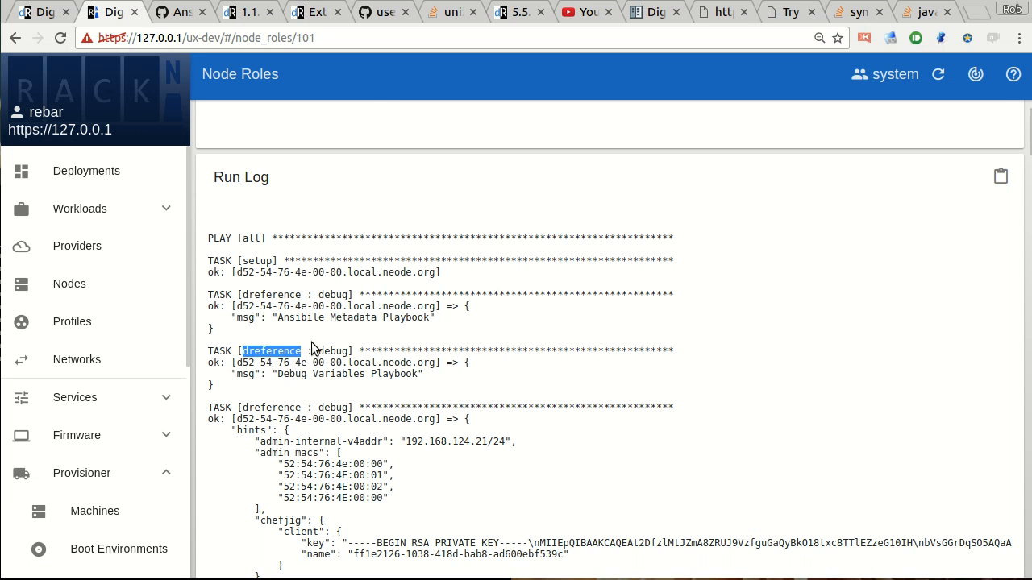
double_click(333, 353)
left_click_drag(278, 375, 416, 377)
scroll(355, 346, "down", 1)
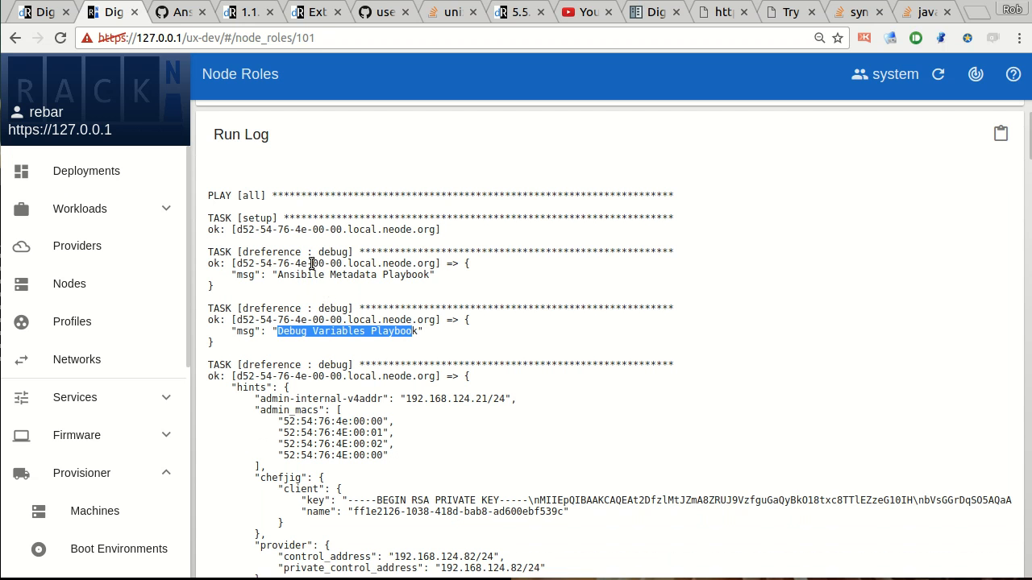
Examine the "Ansibile Metadata Playbook" debug task and the start of the hints output in the run log.
left_click_drag(277, 274, 380, 279)
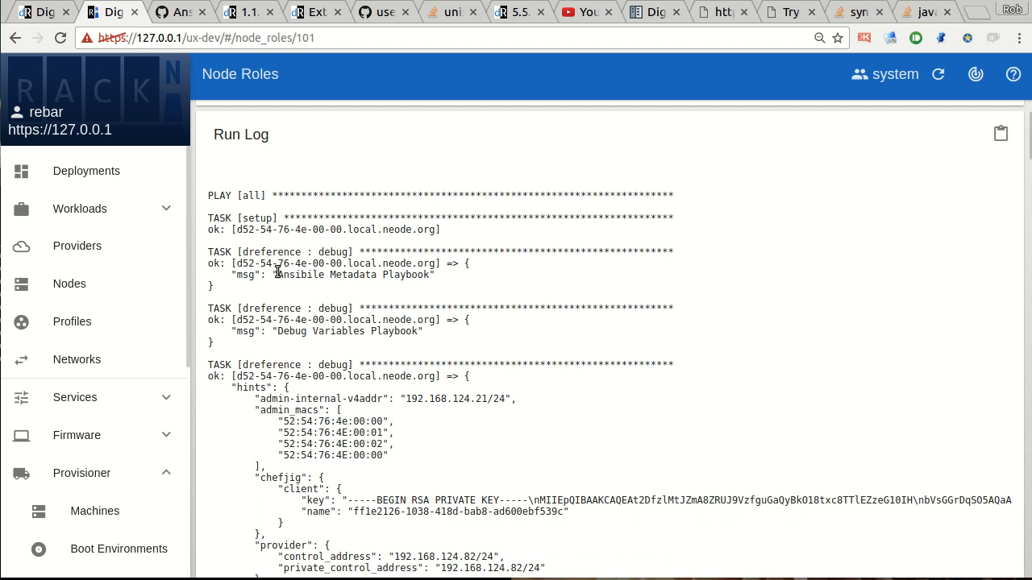
double_click(248, 256)
double_click(330, 255)
left_click_drag(279, 275, 419, 279)
scroll(282, 285, "down", 4)
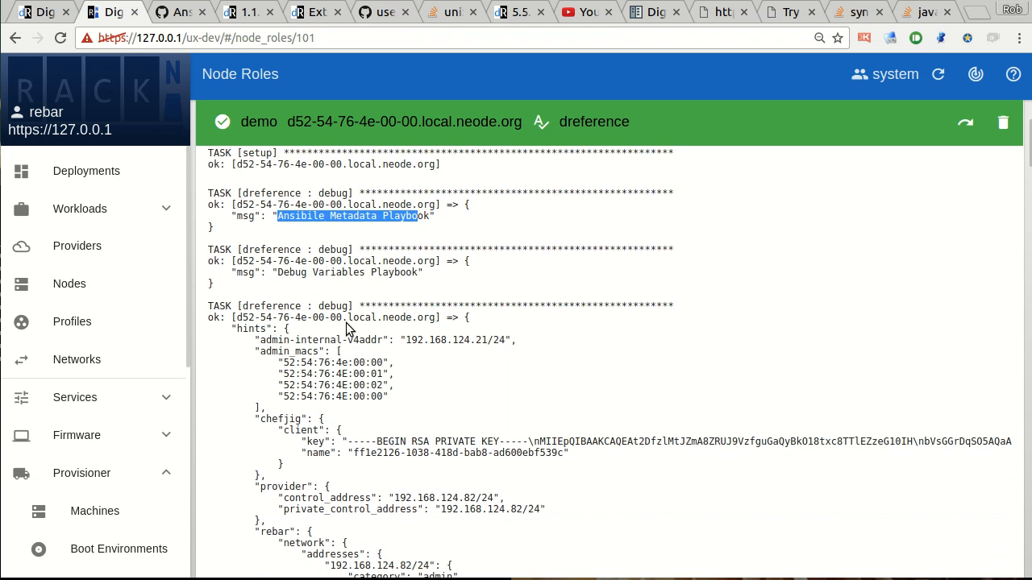
scroll(347, 339, "up", 2)
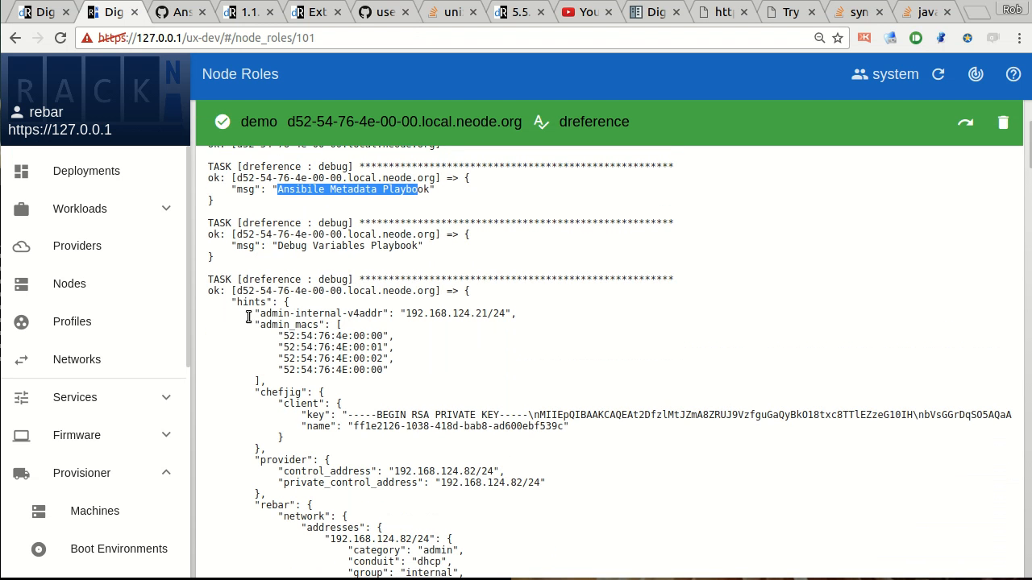
Examine the hints output in the run log through its network details and disk reservations.
double_click(250, 302)
scroll(314, 345, "down", 8)
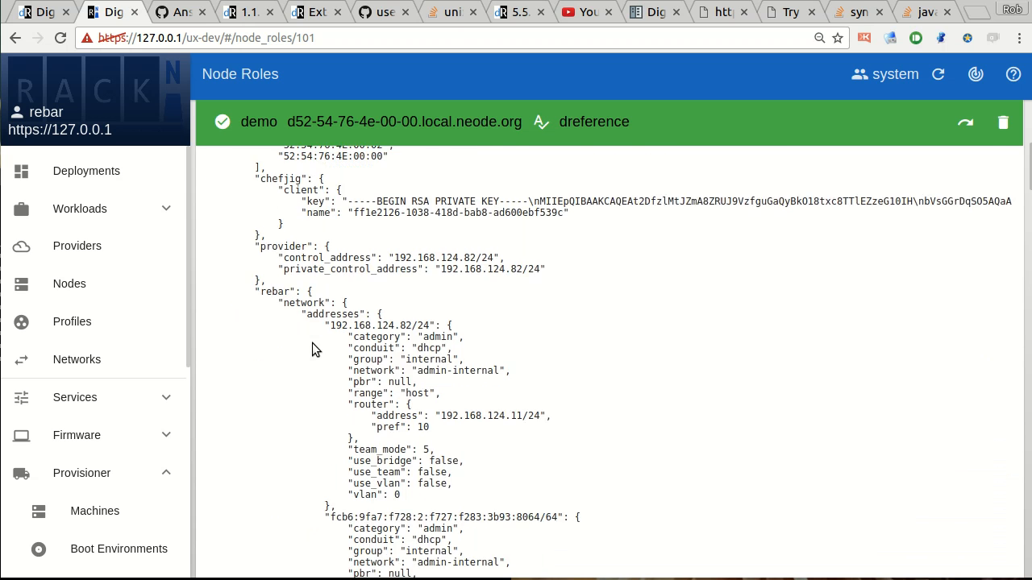
scroll(313, 345, "down", 20)
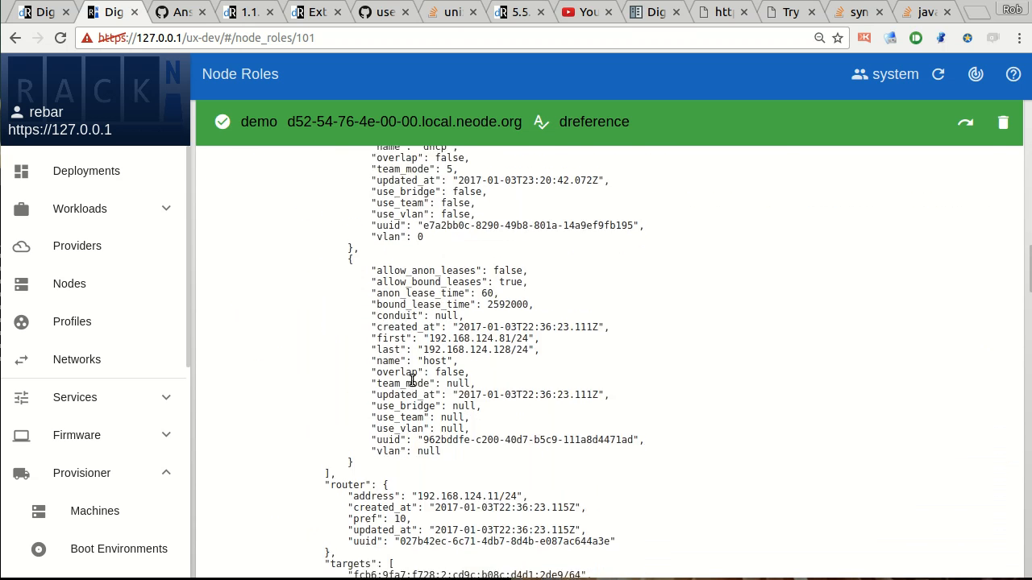
scroll(412, 381, "down", 8)
scroll(419, 385, "down", 10)
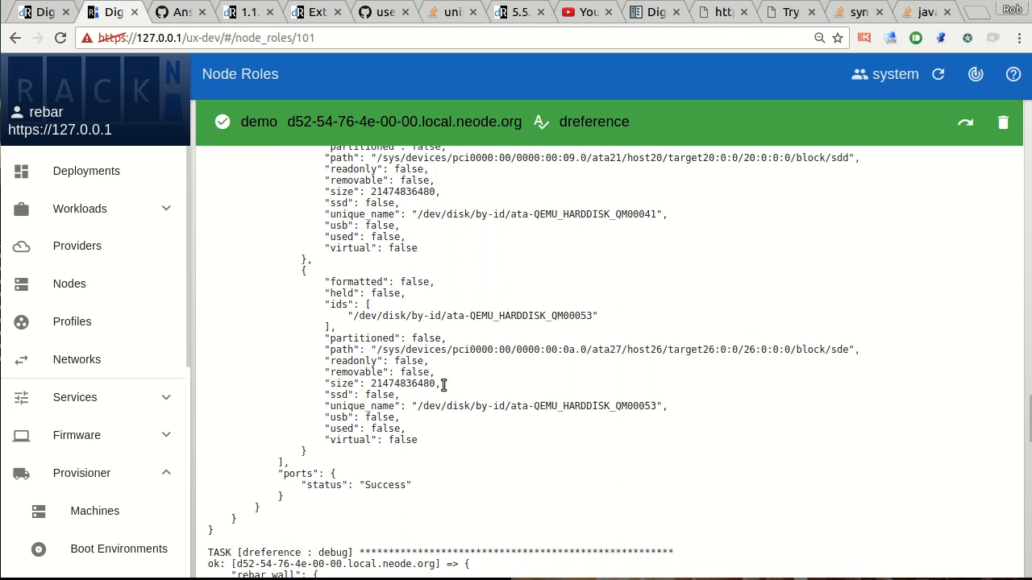
Examine the "rebar_wall" debug output and the play recap, and return to the start of the run log.
scroll(208, 298, "up", 4)
left_click_drag(319, 302, 407, 372)
left_click(407, 372)
scroll(349, 371, "down", 7)
scroll(283, 369, "up", 8)
scroll(327, 385, "down", 10)
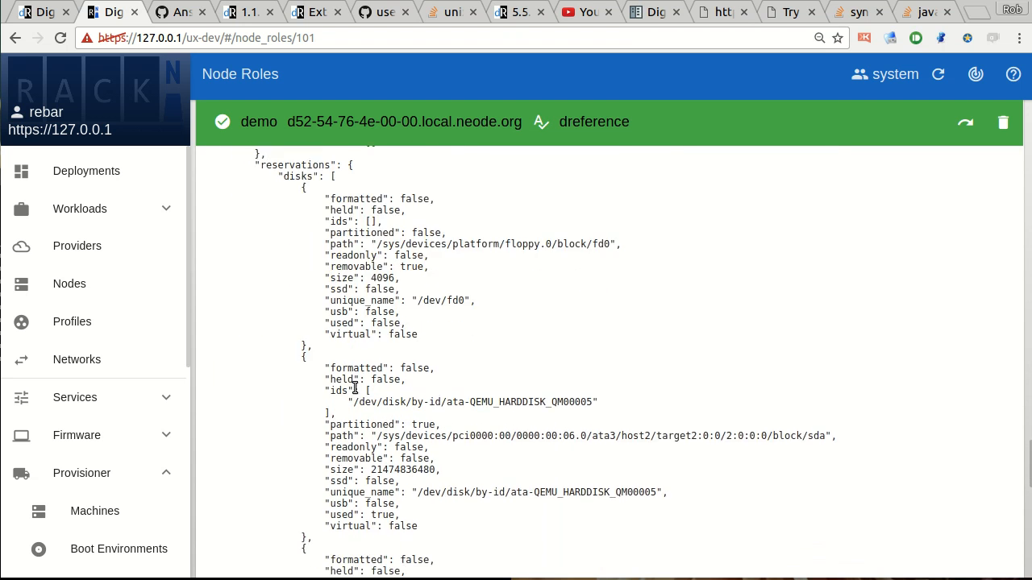
scroll(385, 369, "up", 8)
scroll(385, 369, "up", 3)
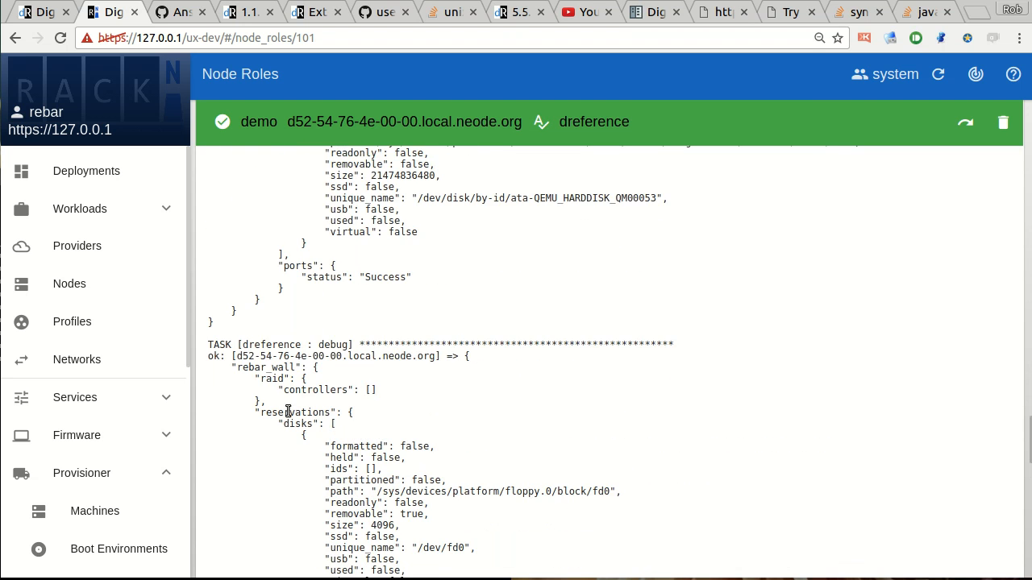
scroll(359, 405, "down", 12)
scroll(492, 390, "down", 10)
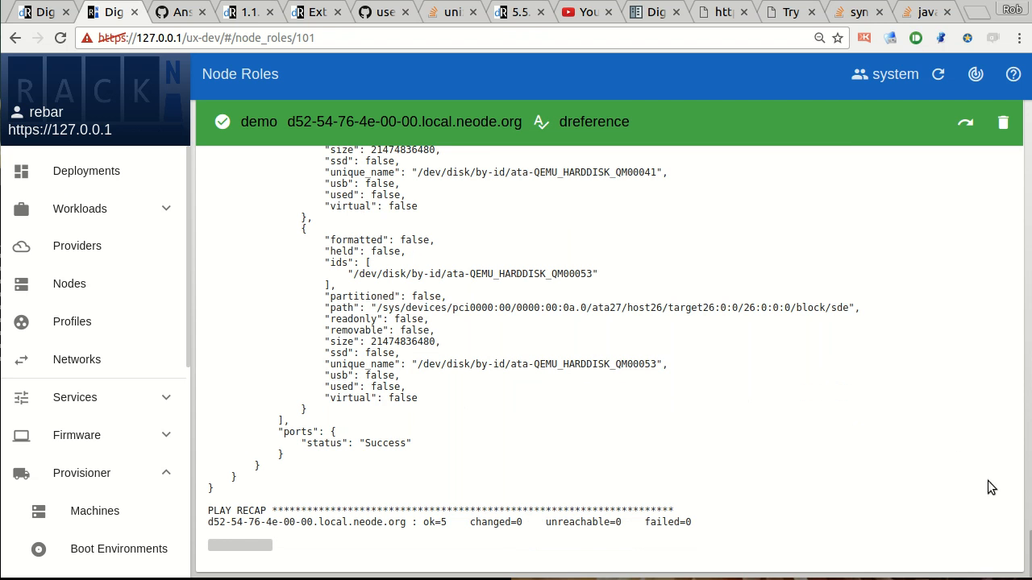
left_click_drag(1029, 557, 962, 132)
scroll(624, 270, "up", 2)
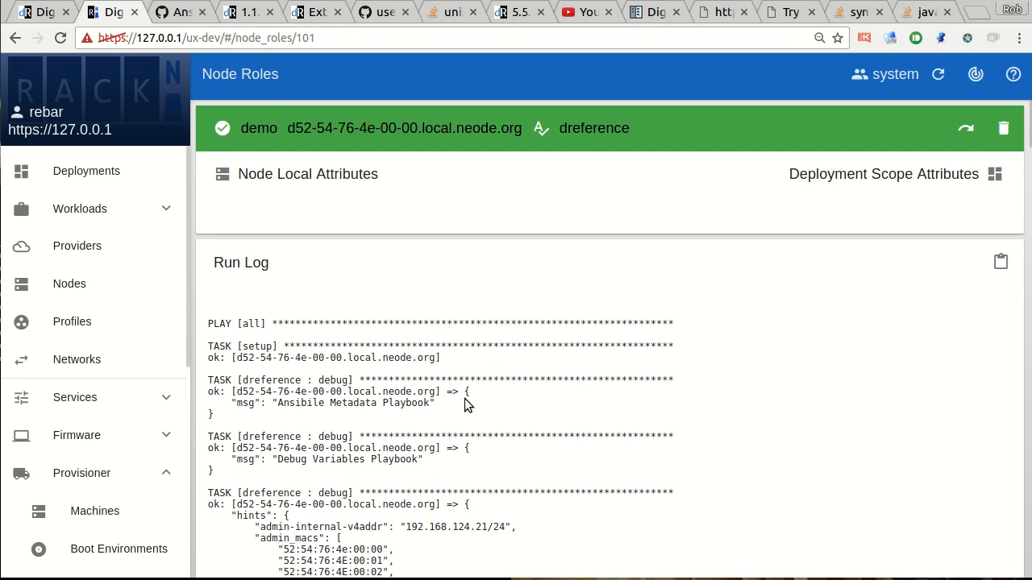
Open the "dreference" role, change the first file body's debug message to "ZEHICLE Metadata Playbook" and save the Ansible metadata.
left_click(594, 125)
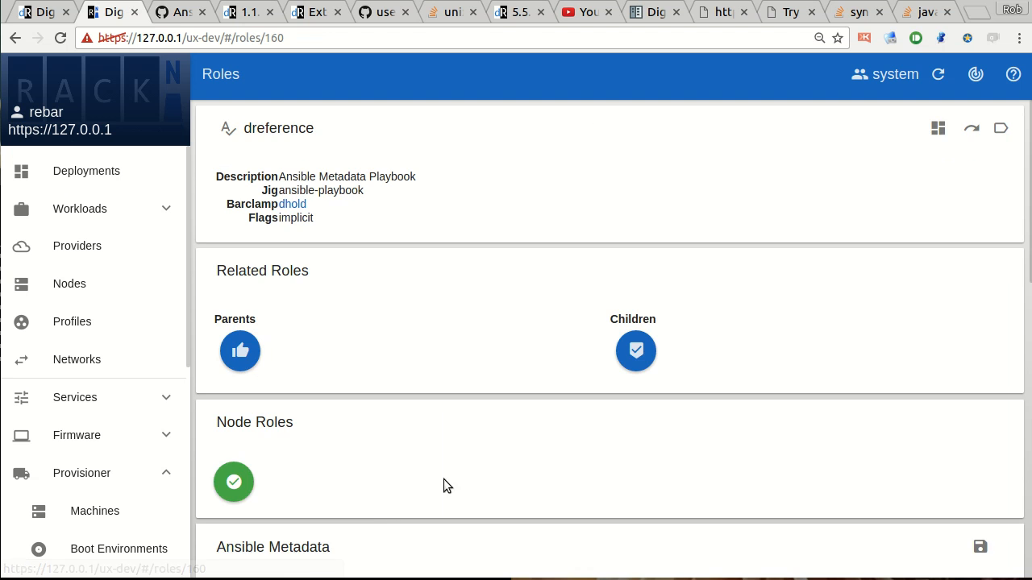
scroll(419, 496, "down", 3)
scroll(454, 485, "down", 3)
left_click(436, 393)
key("shift+End")
key("BackSpace")
key("ctrl+shift+Left")
type("ZEHICLE")
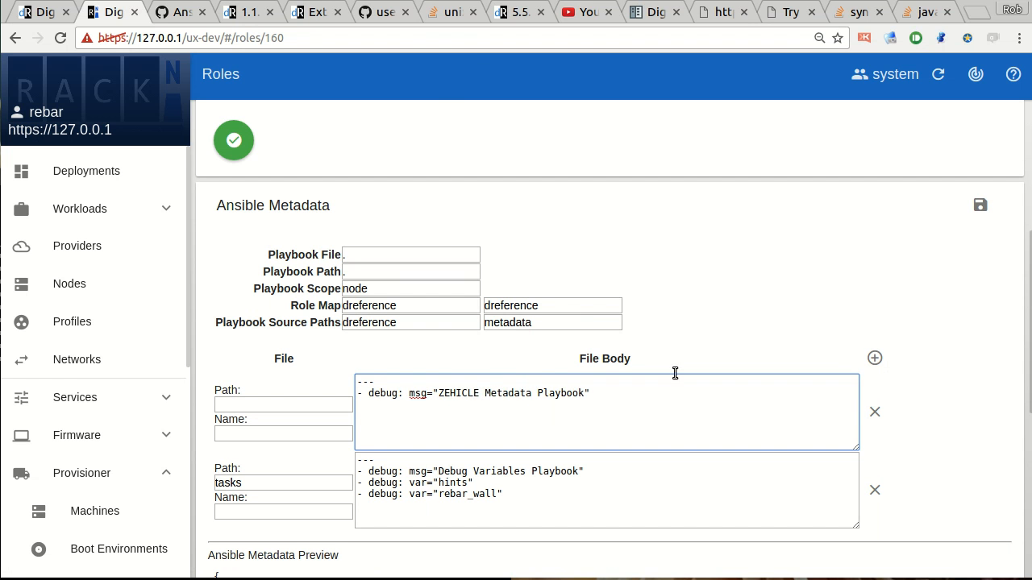
left_click(980, 206)
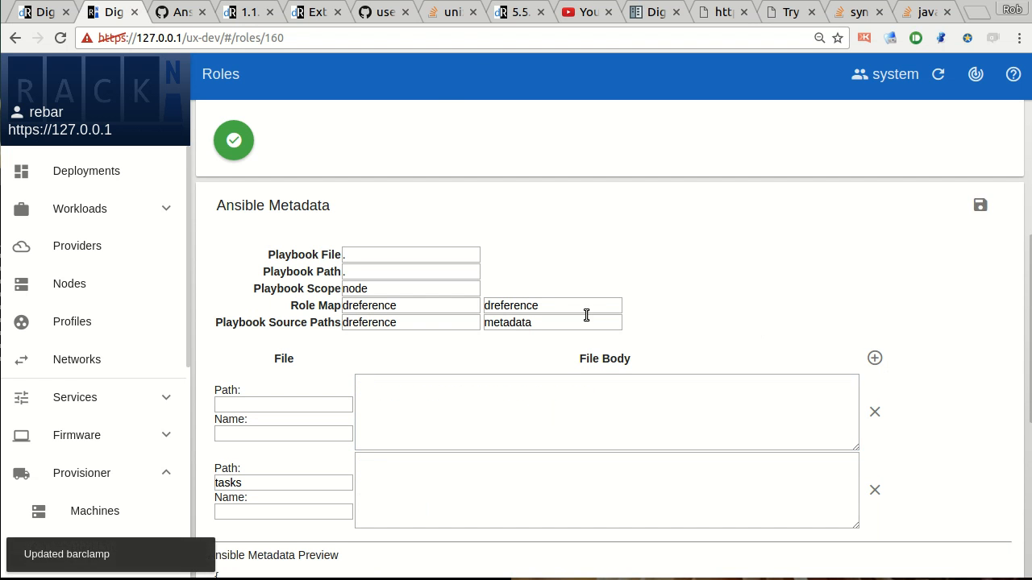
Retry the "dreference" node role and examine the debug message and tasks in its new run log.
left_click(234, 141)
left_click(961, 125)
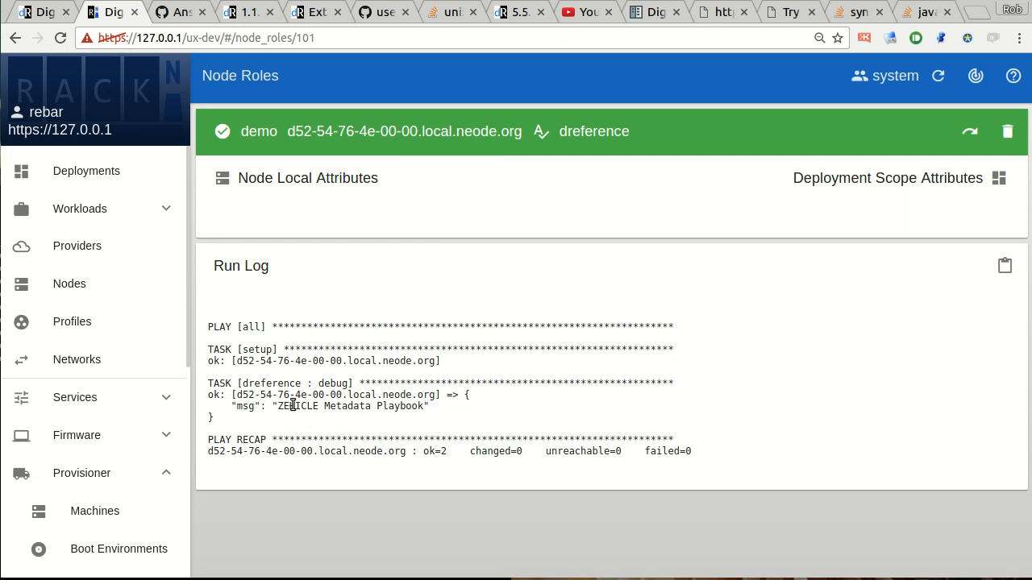
double_click(290, 404)
left_click(273, 316)
left_click_drag(273, 313, 311, 497)
left_click(314, 469)
Break the first file body of the "dreference" role by changing "debug" to "debsdfug", and save the Ansible metadata.
left_click(594, 132)
scroll(366, 550, "down", 2)
scroll(364, 551, "down", 5)
left_click(389, 306)
type("sdf")
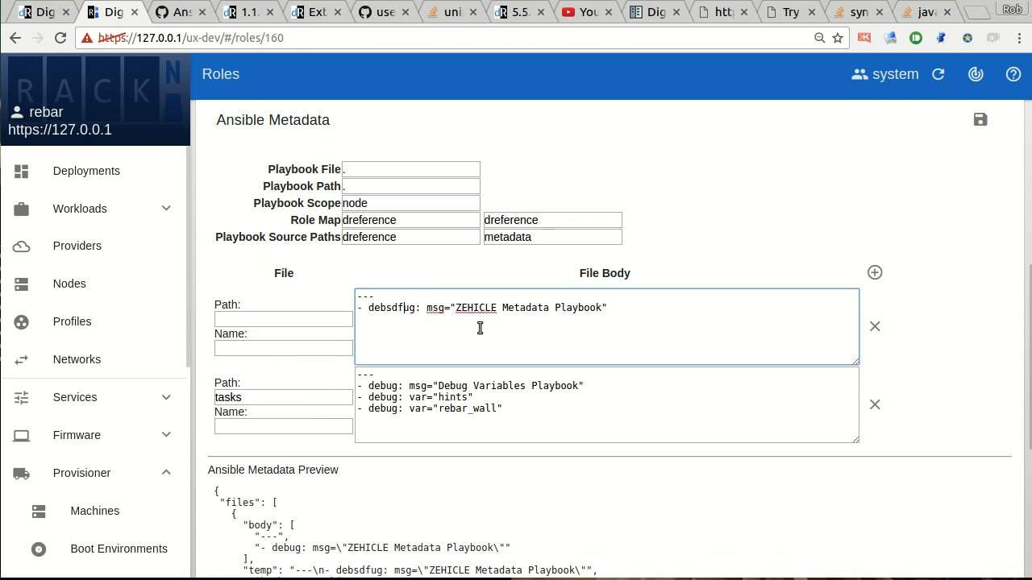
left_click(980, 119)
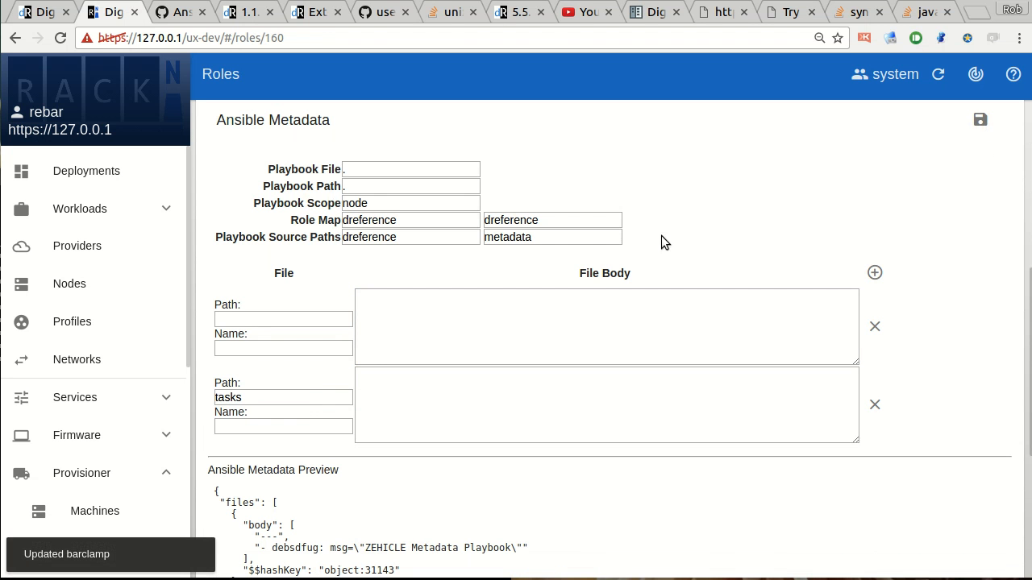
Open the "dreference" node role and retry it with the misspelled task.
scroll(615, 234, "up", 3)
scroll(307, 258, "up", 3)
left_click(233, 482)
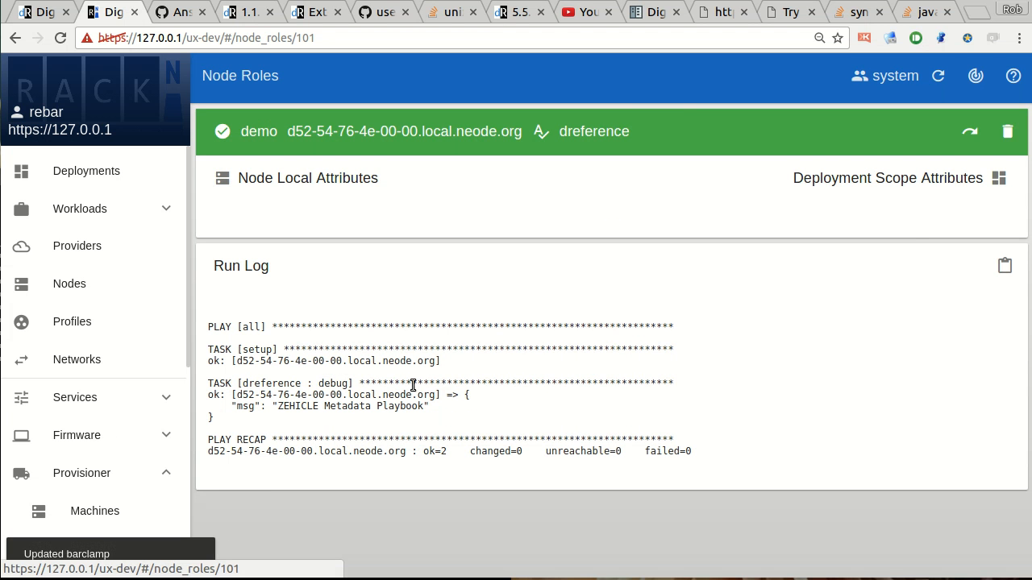
left_click(970, 132)
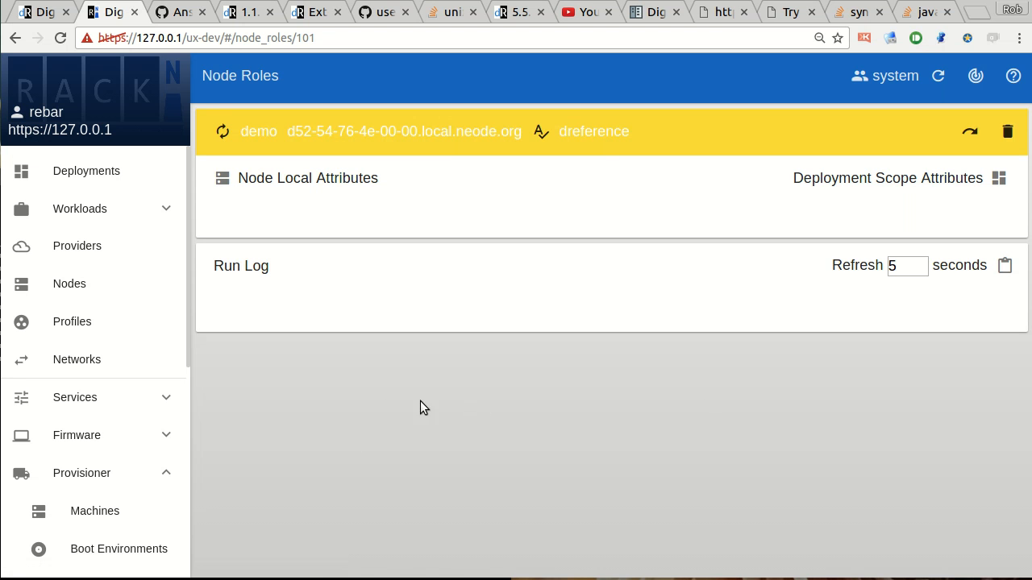
Examine the runtime error in the run log, including its working directory /var/cache/rebar/ansible_playbook/dreference.
scroll(358, 423, "down", 1)
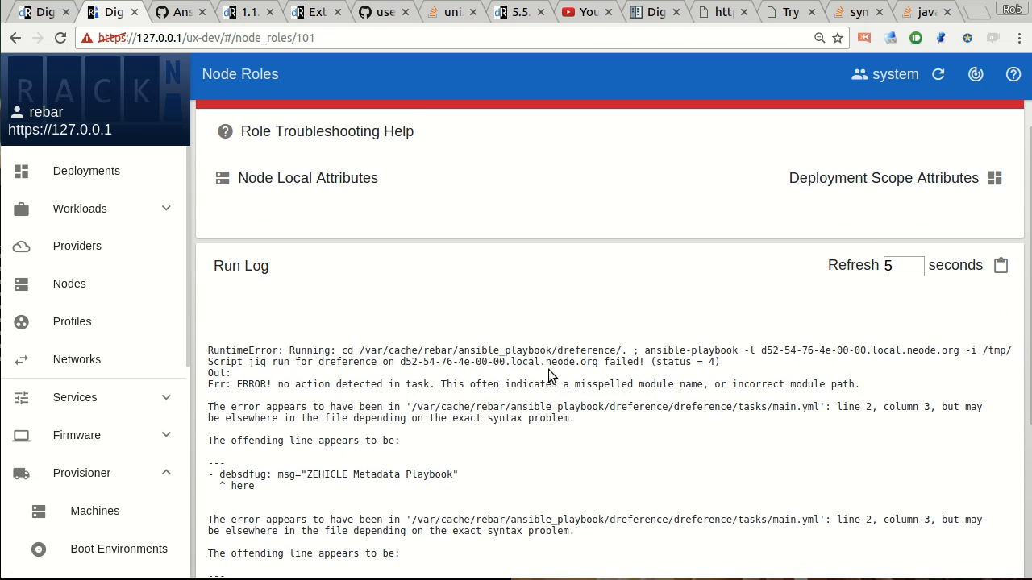
left_click_drag(238, 350, 504, 429)
left_click_drag(673, 355, 686, 419)
left_click(649, 408)
left_click_drag(347, 351, 624, 351)
left_click(621, 354)
left_click_drag(406, 351, 595, 352)
left_click(580, 355)
left_click_drag(354, 350, 616, 351)
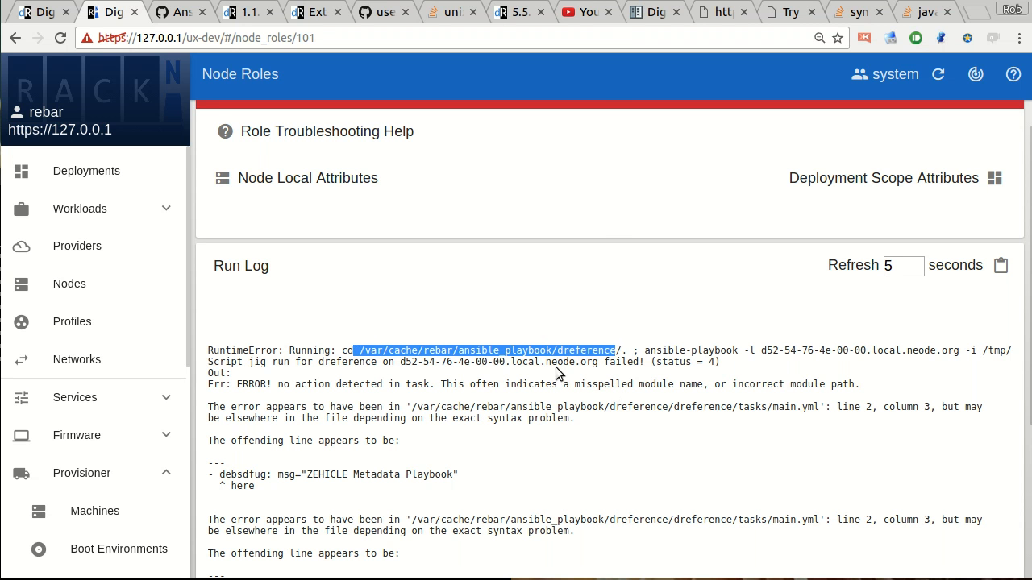
Inspect the logged ansible-playbook command and select its extra-vars path /tmp/ansible-playbook-jig-s9a5nc/rebar.json.
left_click(789, 352)
left_click_drag(761, 351, 1018, 352)
left_click(632, 350)
left_click(885, 351)
left_click(629, 369)
left_click_drag(625, 352, 650, 348)
left_click(882, 360)
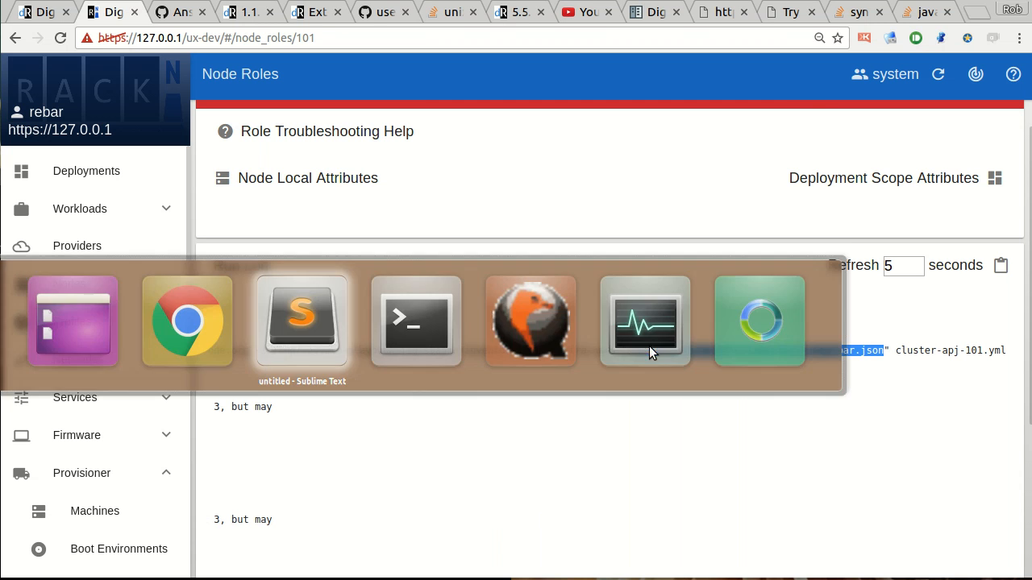
Switch to the terminal's deploy/compose session and start a bash shell in the compose_rebar_api_1 container with docker exec.
key("alt+Tab")
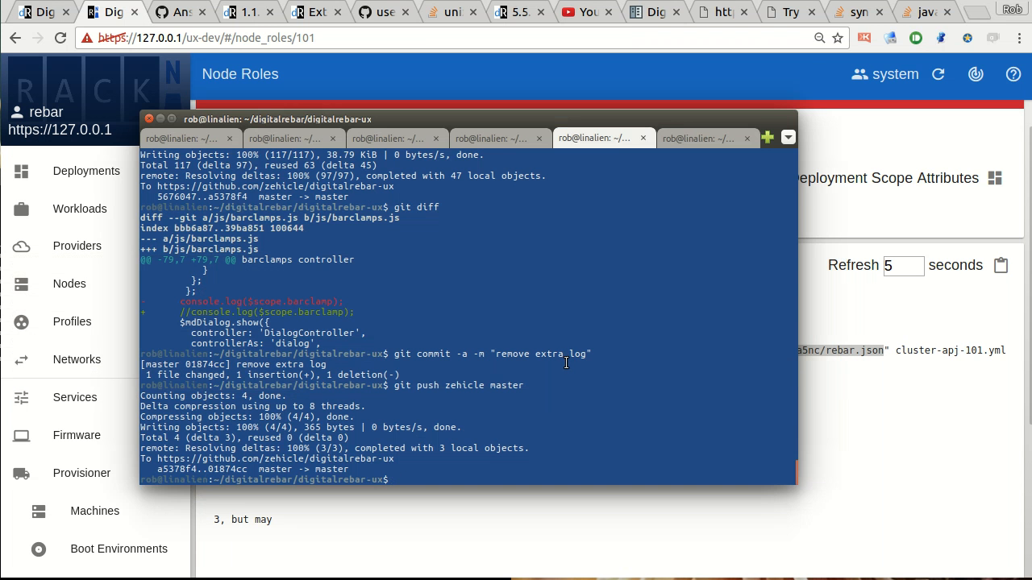
left_click(206, 138)
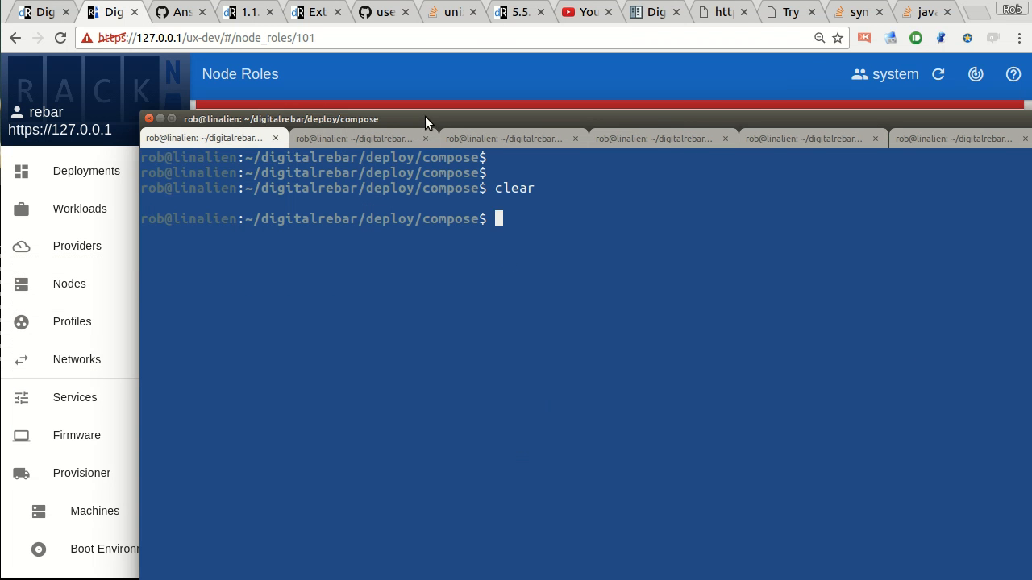
left_click_drag(425, 119, 382, 50)
key("Up")
key("Up")
key("Up")
type("\\")
key("Return")
key("ctrl+c")
key("Up")
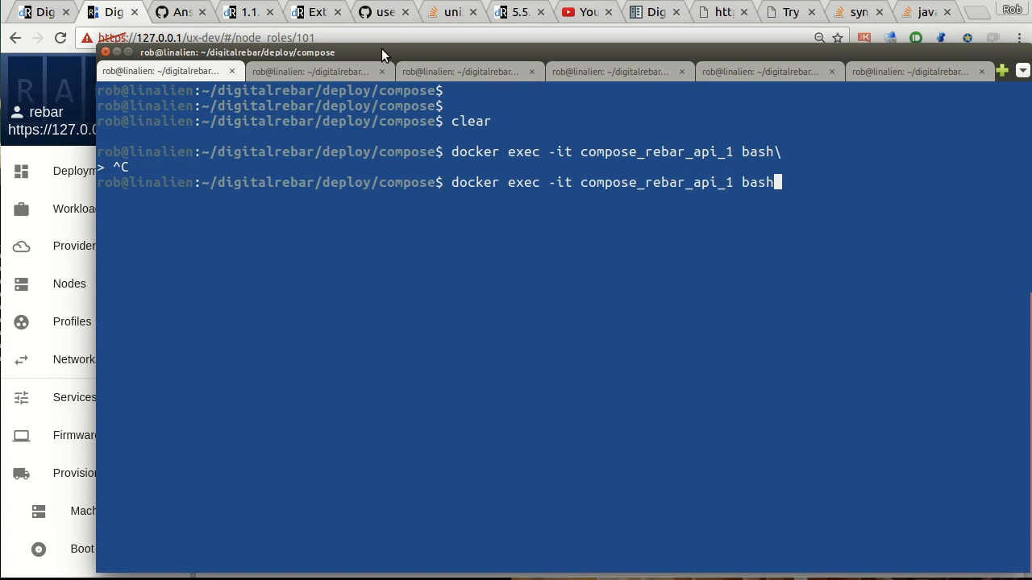
key("Return")
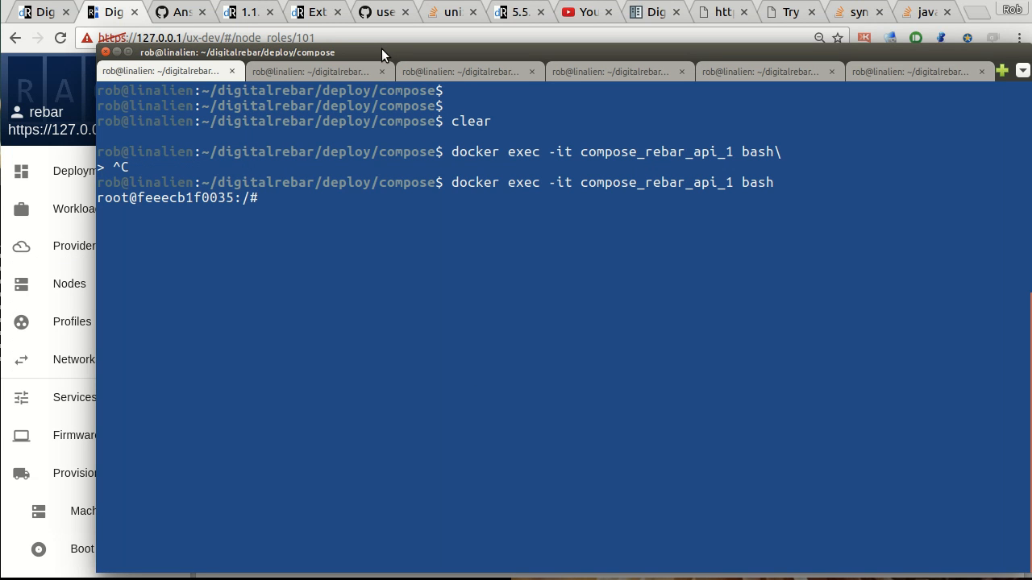
Print /tmp/ansible-playbook-jig-s9a5nc/rebar.json inside the container, formatted with "jq .".
type("ca")
key("BackSpace")
key("BackSpace")
type("cat")
middle_click(409, 374)
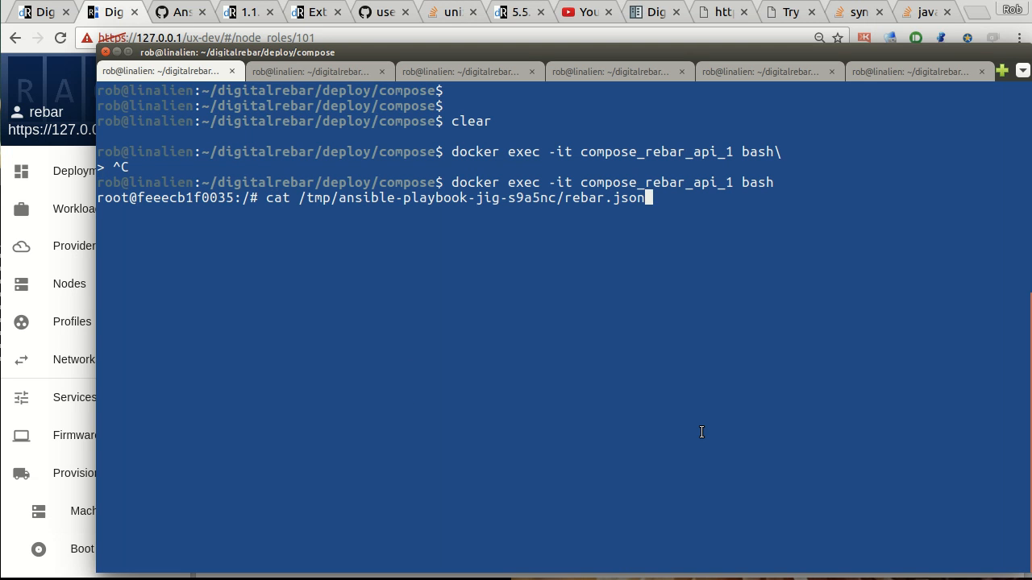
type("| jq.")
key("BackSpace")
key("BackSpace")
type(".")
key("Return")
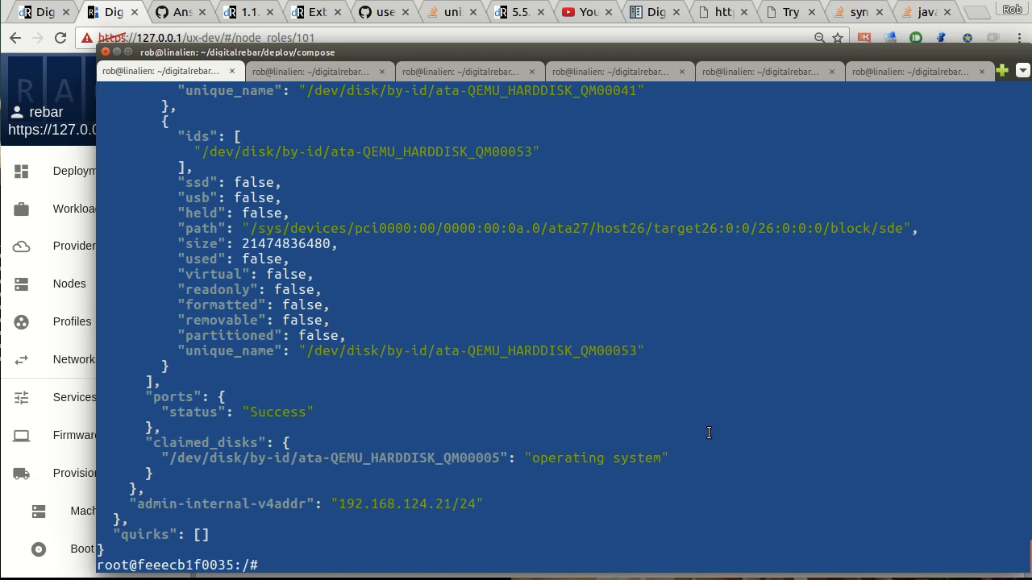
Examine the formatted rebar.json output from the disk reservations back through the earlier disk entries.
scroll(749, 394, "up", 20)
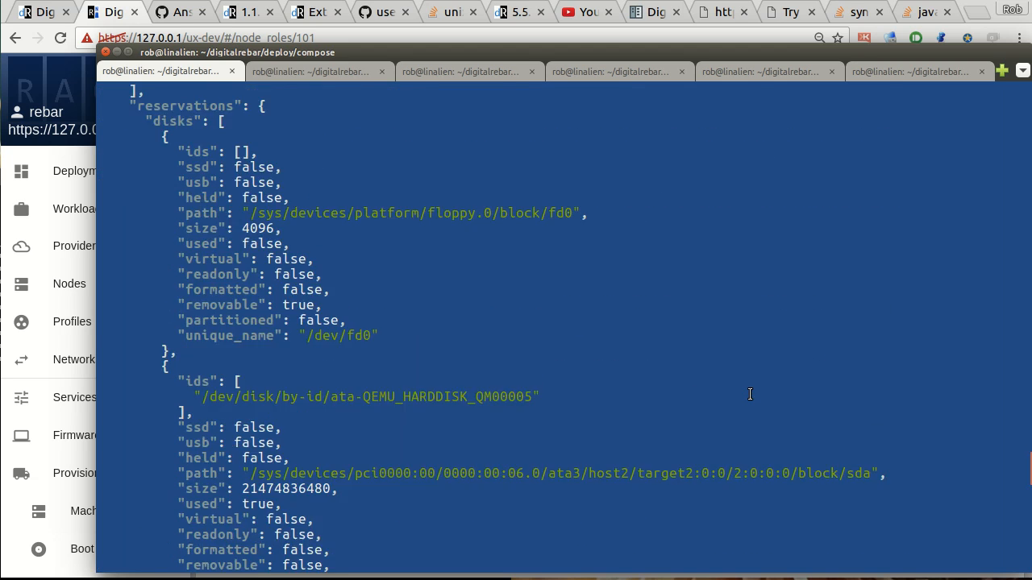
scroll(750, 394, "up", 20)
scroll(749, 394, "up", 20)
scroll(749, 395, "up", 8)
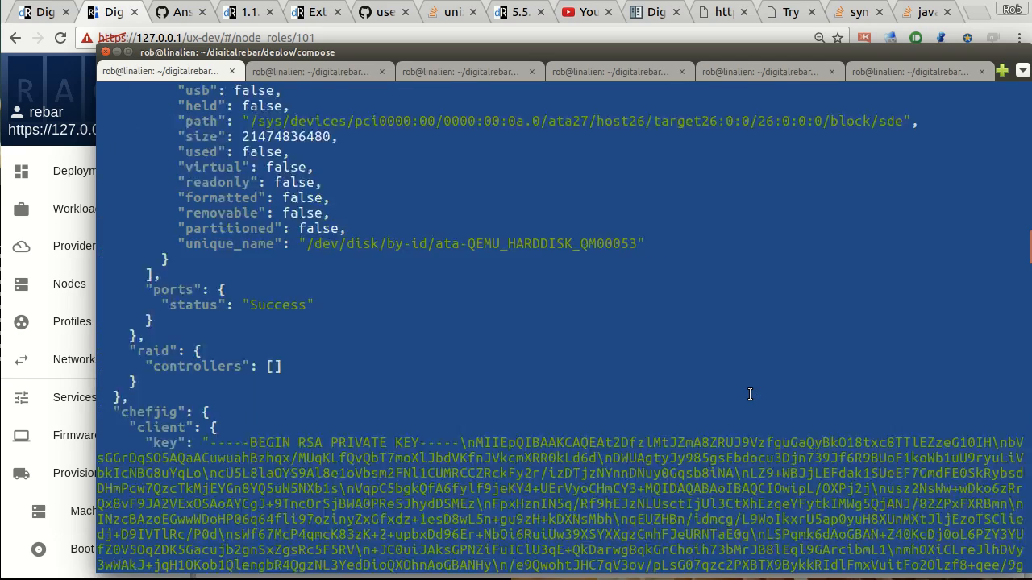
scroll(749, 395, "up", 20)
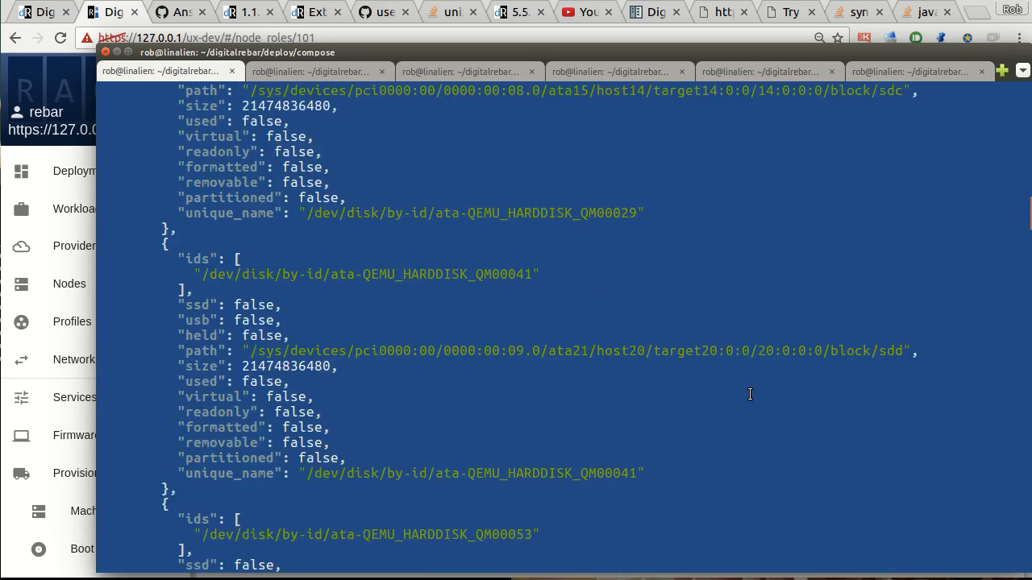
scroll(669, 354, "up", 1)
scroll(670, 354, "down", 18)
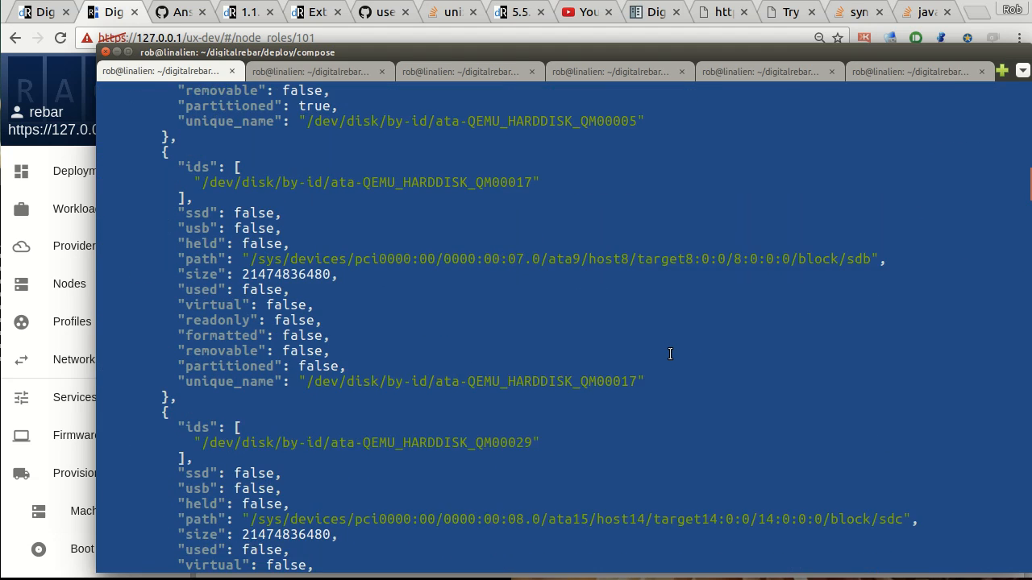
Exit the container's bash shell.
key("ctrl+c")
type("exit")
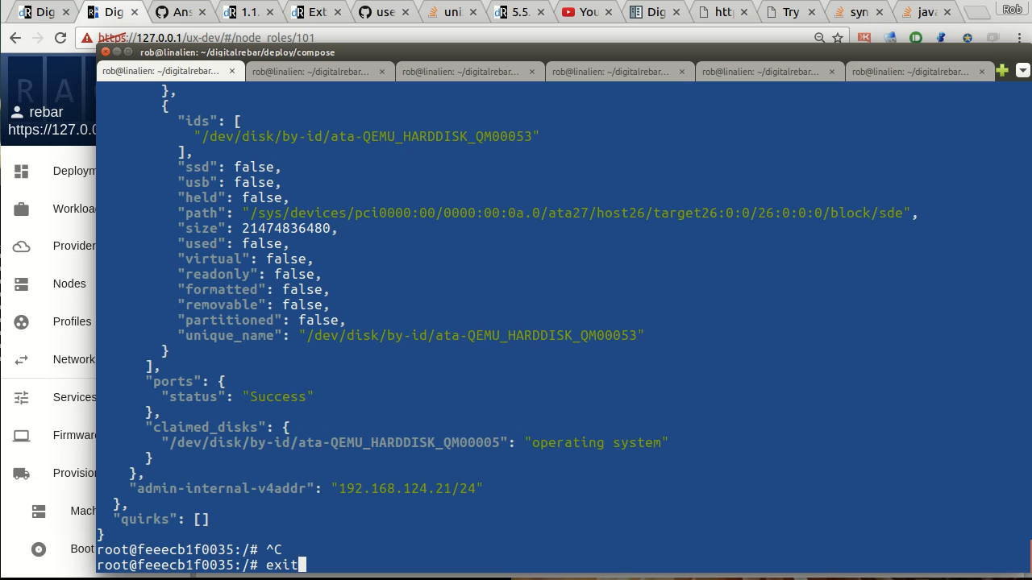
key("Return")
Run docker exec -it compose_rebar_api_1 cat on /tmp/ansible-playbook-jig-s9a5nc/rebar.json from the host, piped to "jq .".
key("Up")
key("BackSpace")
key("BackSpace")
key("BackSpace")
key("BackSpace")
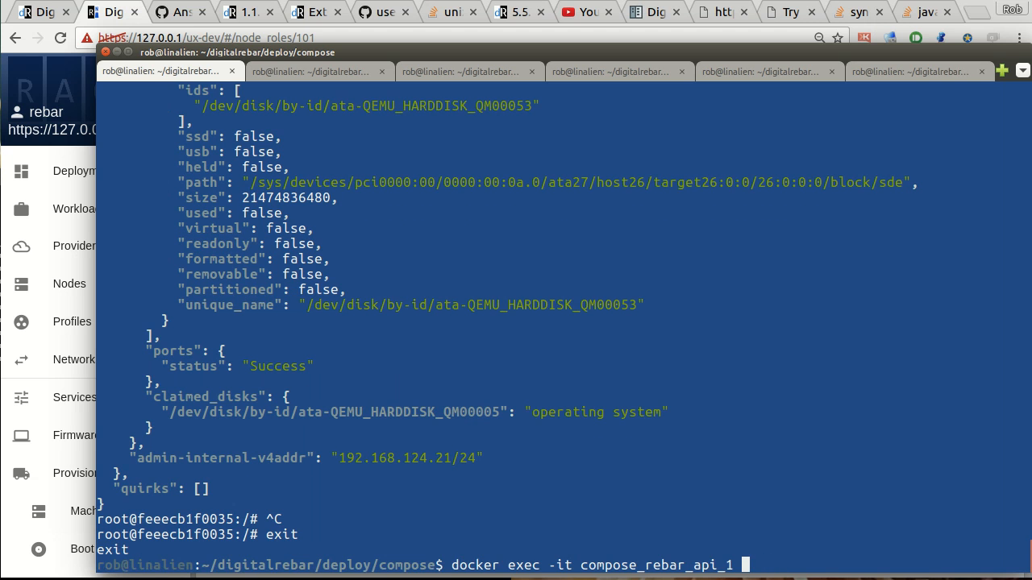
type("cat")
middle_click(690, 374)
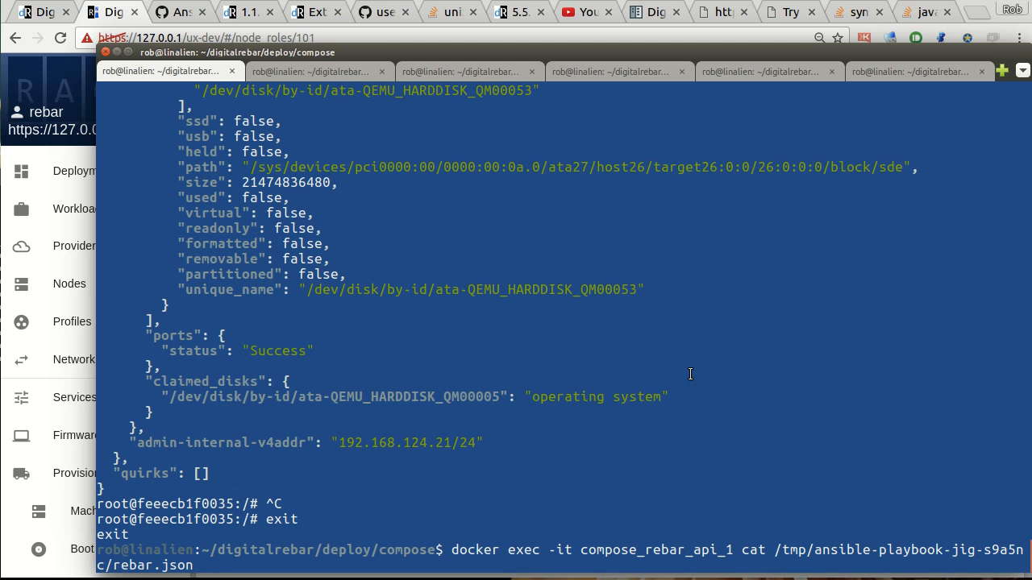
type("| jq .")
key("Return")
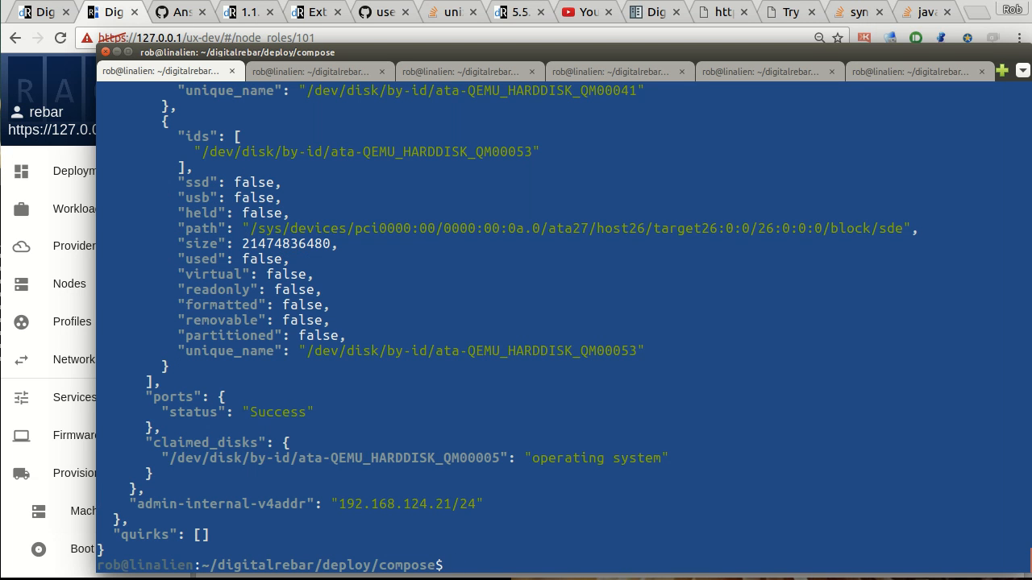
Switch back to the browser and examine the inventory.ini, extra-vars and cluster-apj-101.yml arguments of the logged ansible-playbook command.
left_click(67, 70)
left_click_drag(563, 349, 872, 351)
left_click(755, 355)
double_click(795, 350)
left_click(776, 353)
left_click(804, 350)
left_click_drag(732, 351, 1015, 351)
left_click(882, 349)
left_click(967, 350)
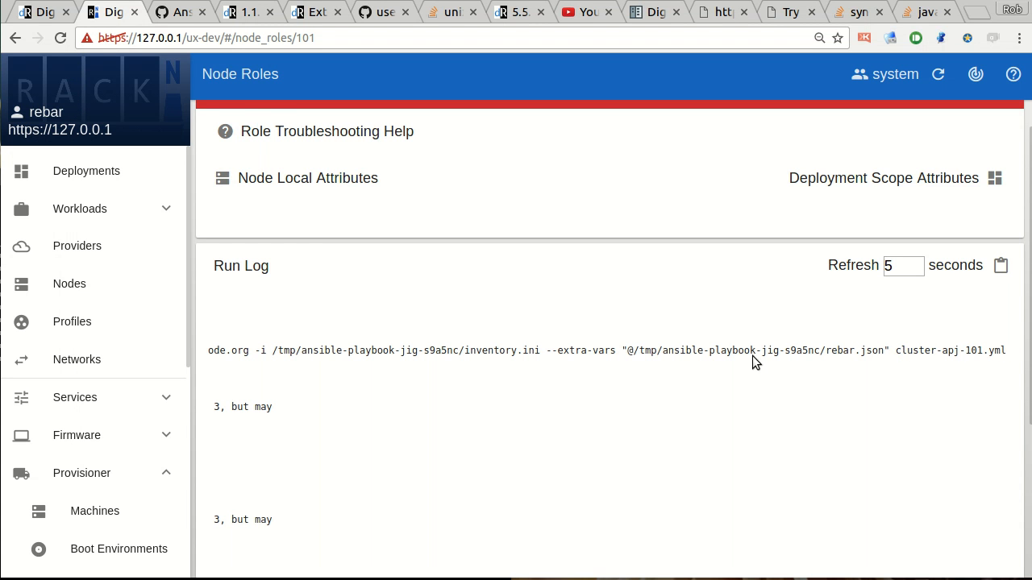
left_click_drag(742, 349, 191, 348)
left_click(551, 355)
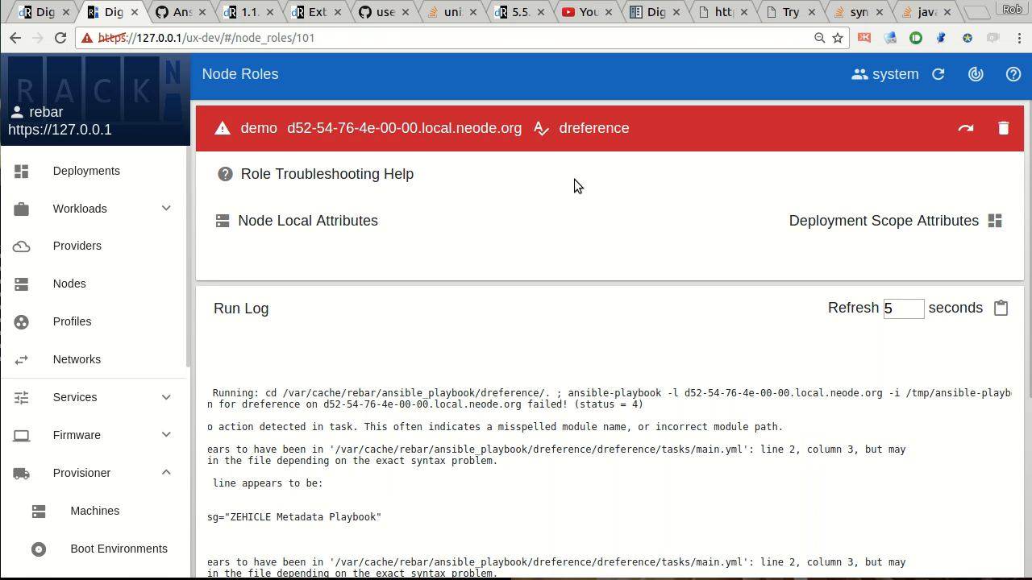
In the dreference role, correct the first file body's module name to debug, save the Ansible metadata and retry all node roles.
left_click(589, 127)
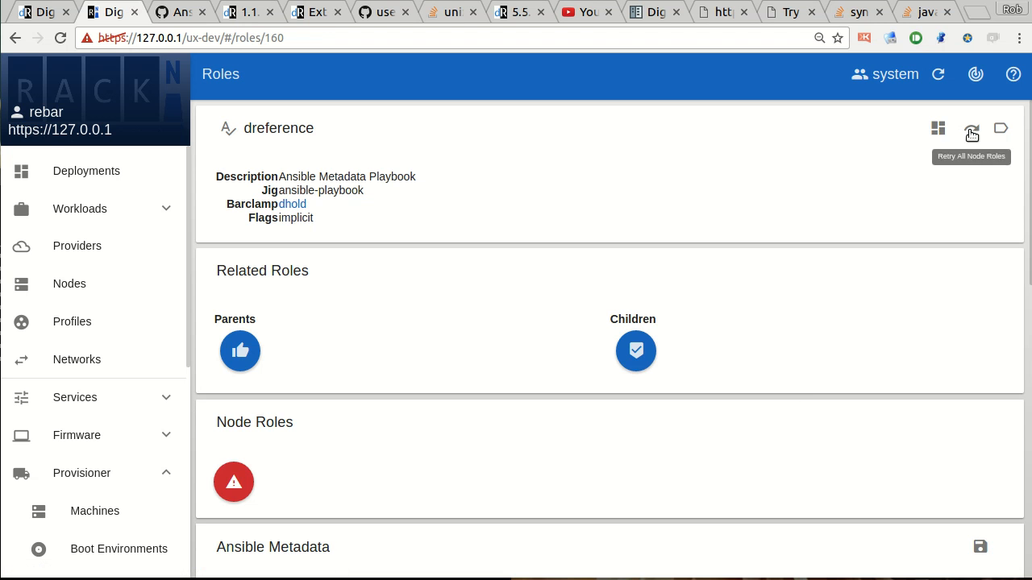
scroll(615, 383, "down", 2)
scroll(585, 455, "down", 2)
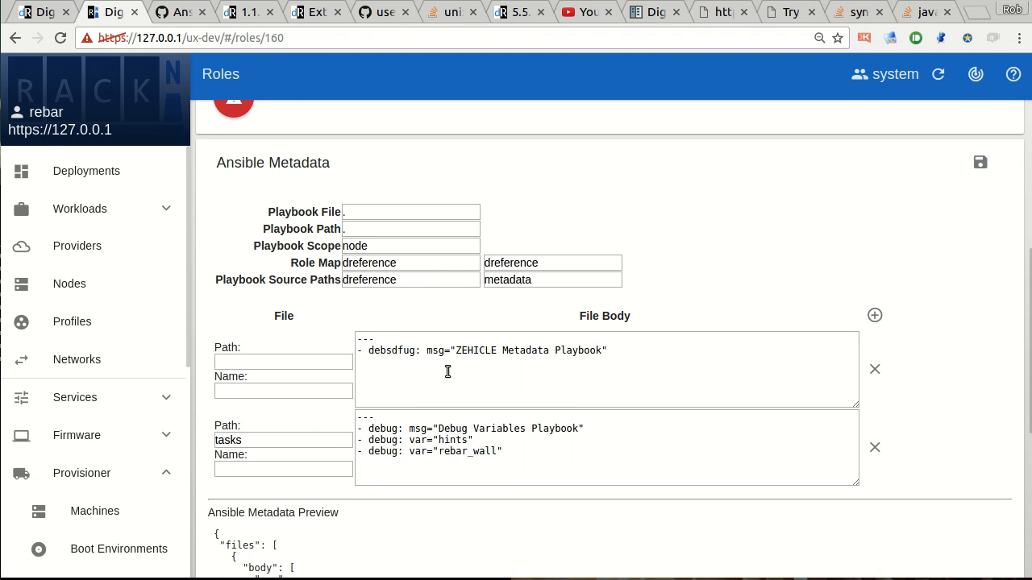
left_click(397, 353)
key("BackSpace")
key("BackSpace")
key("BackSpace")
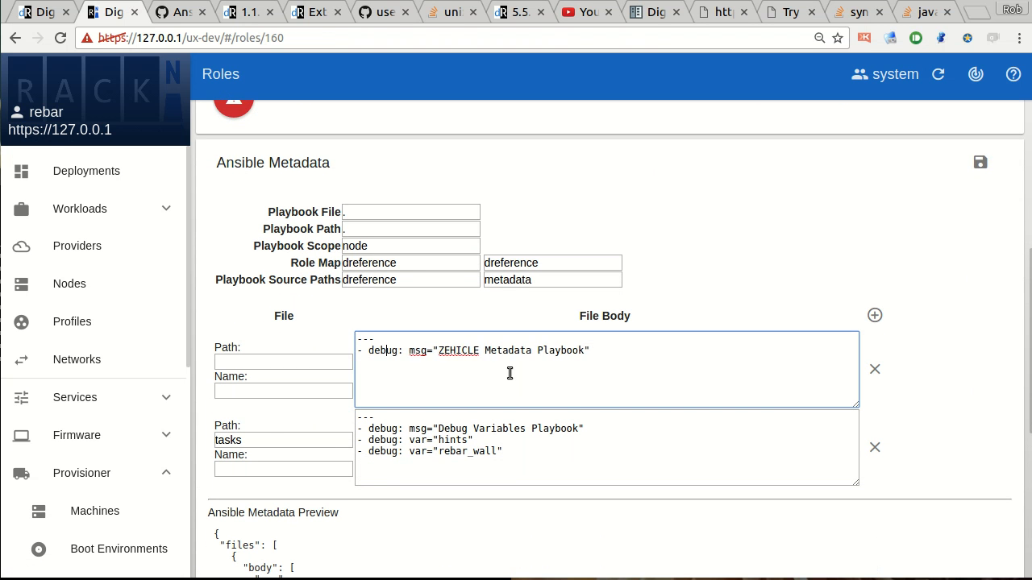
left_click(980, 162)
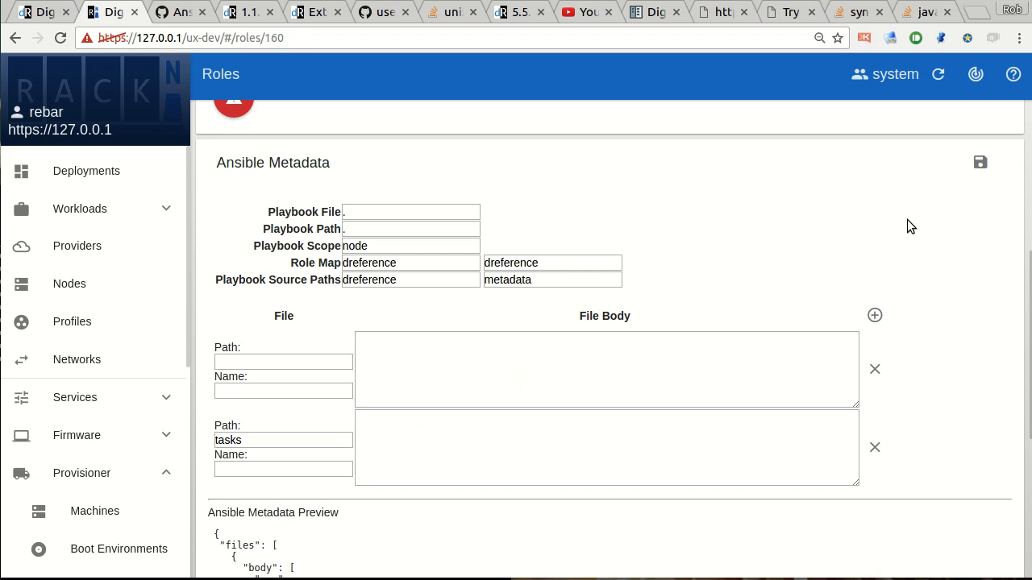
scroll(886, 161, "up", 2)
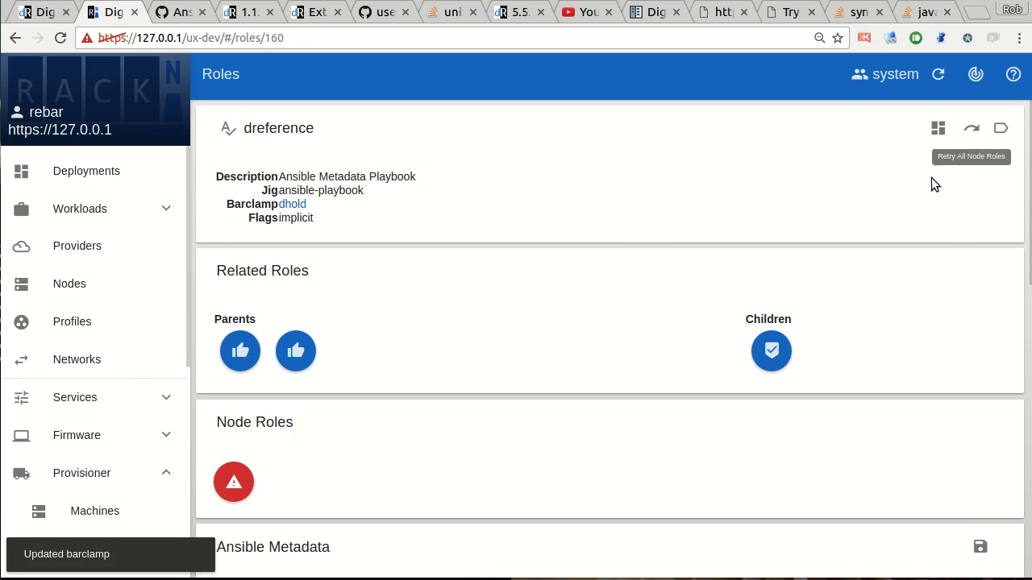
left_click(971, 128)
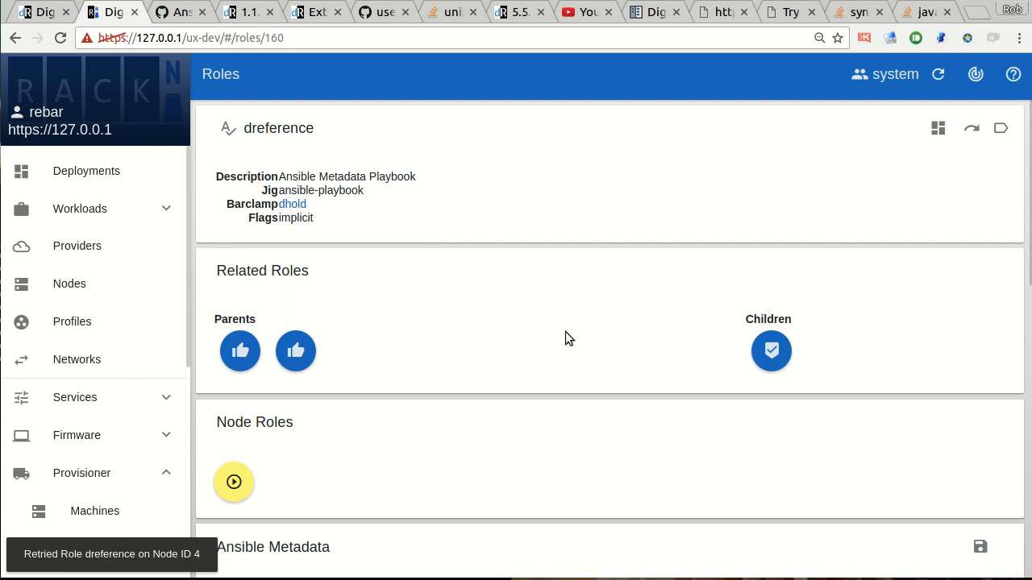
Switch to the GitHub gist and copy the complete JSON of Ansible Example 2.
left_click(177, 12)
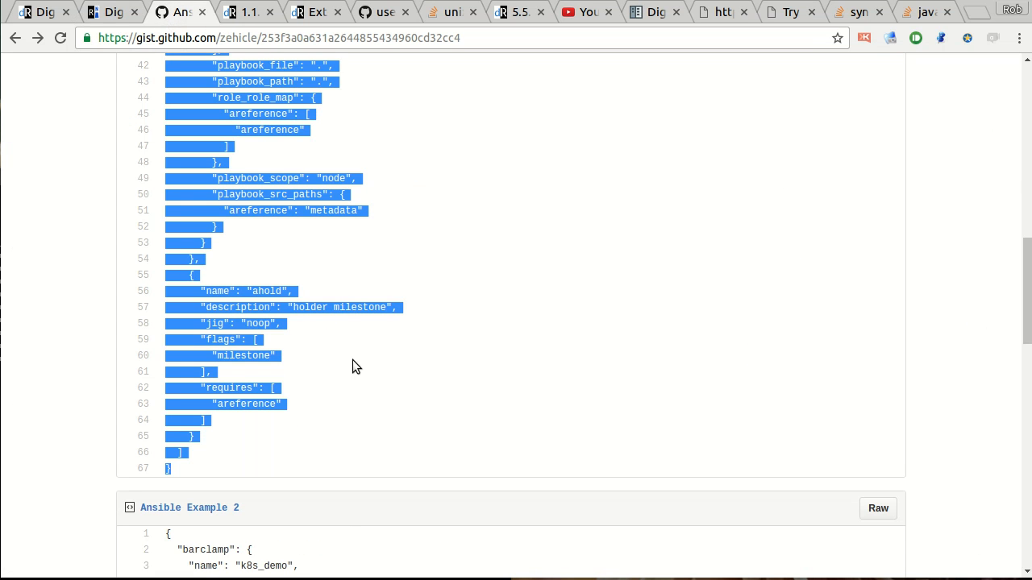
left_click(363, 407)
scroll(362, 407, "down", 5)
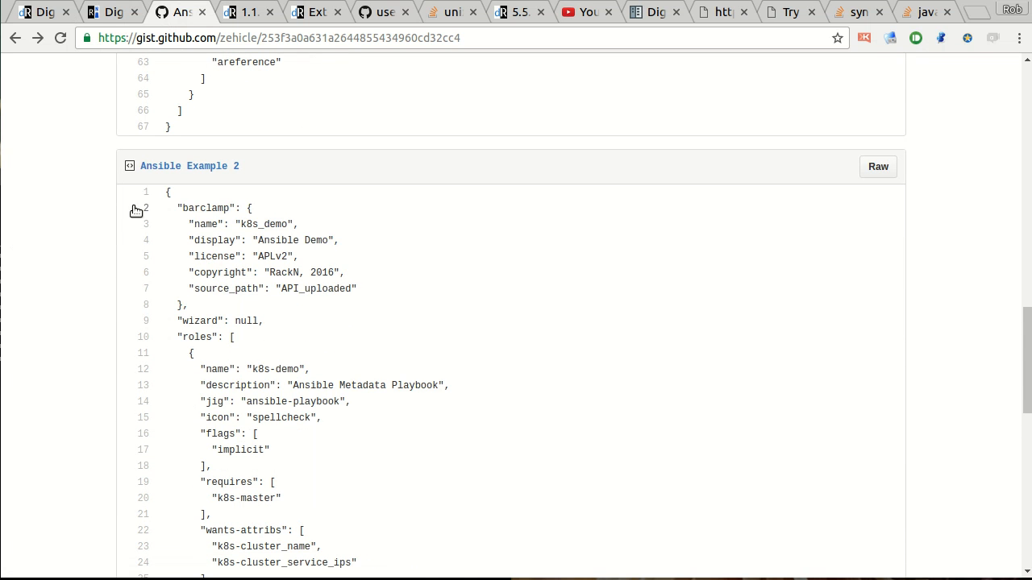
left_click_drag(167, 192, 219, 383)
scroll(314, 475, "down", 8)
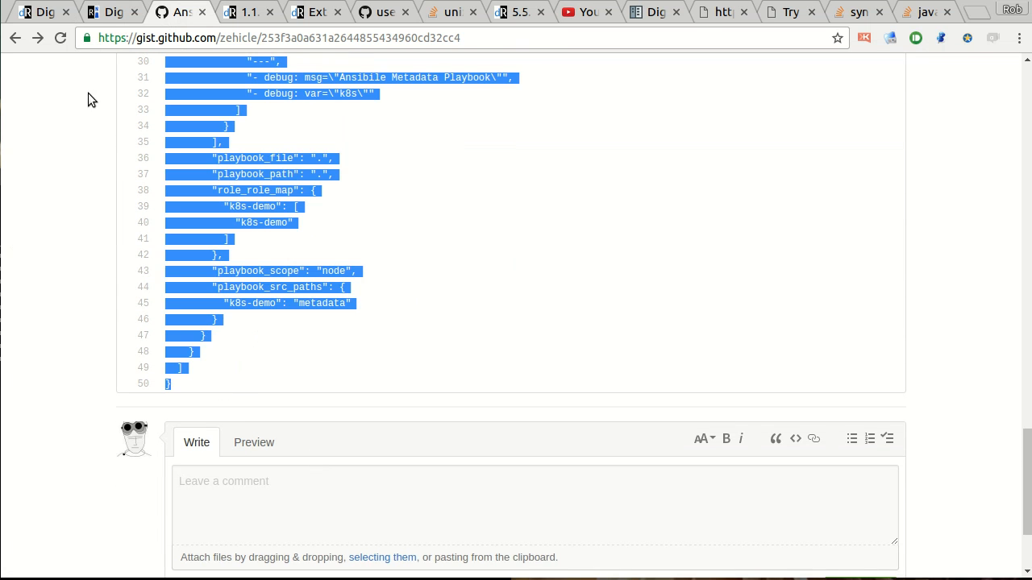
Switch back to Digital Rebar and start a new barclamp, replacing its default definition with the copied Ansible Example 2 JSON.
left_click(105, 15)
scroll(137, 387, "down", 3)
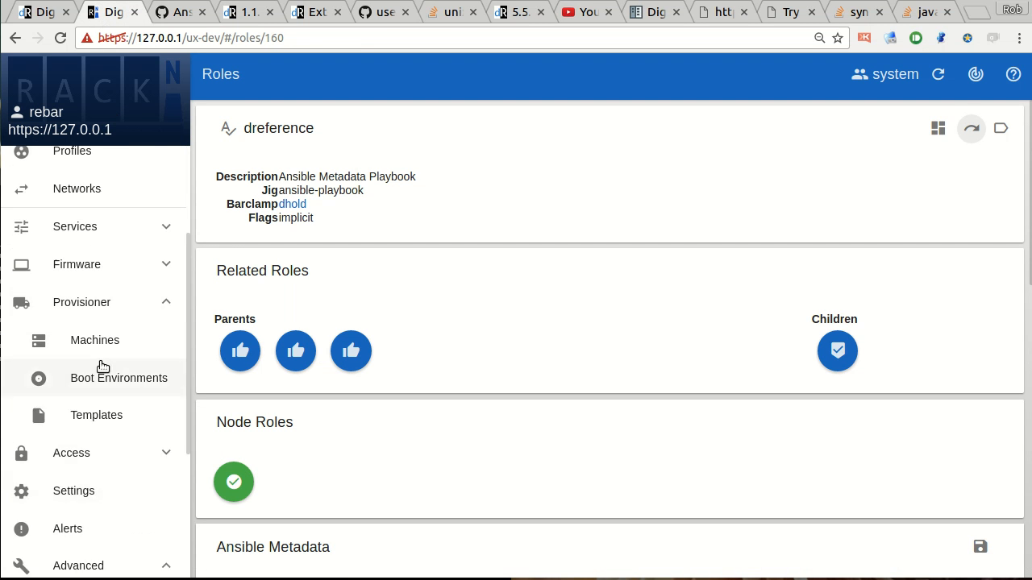
scroll(98, 371, "down", 4)
left_click(71, 429)
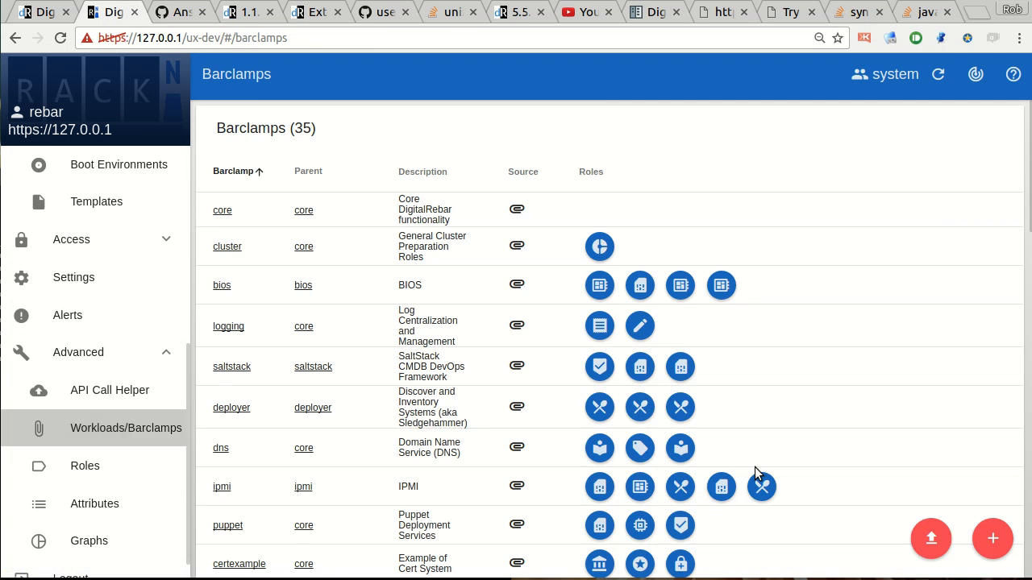
left_click(992, 538)
left_click(477, 301)
key("ctrl+a")
left_click(477, 300)
key("ctrl+a")
key("ctrl+v")
Rename the barclamp as k8s_demo2 and its role as k8s-demo2 in the JSON definition.
scroll(495, 322, "up", 10)
left_click(401, 237)
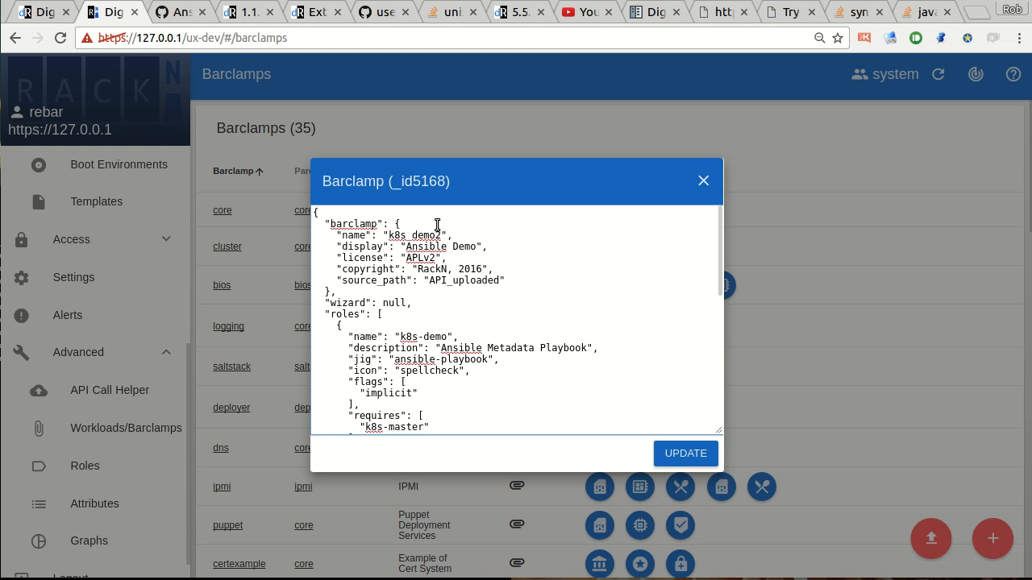
left_click(449, 246)
scroll(445, 315, "down", 1)
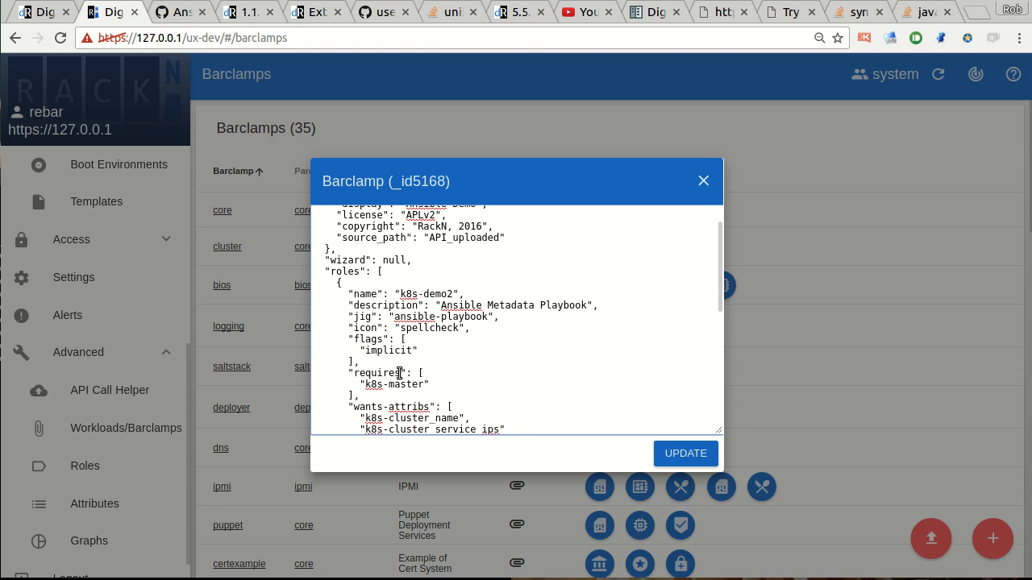
Examine the role's requires entry k8s-master and the wants-attribs entries k8s-cluster_name and k8s-cluster_service_ips.
scroll(397, 373, "down", 1)
double_click(439, 281)
scroll(435, 290, "down", 1)
left_click(418, 295)
left_click_drag(364, 299, 455, 299)
left_click(455, 299)
left_click_drag(367, 299, 424, 299)
left_click(407, 300)
left_click_drag(354, 324, 412, 353)
left_click(410, 353)
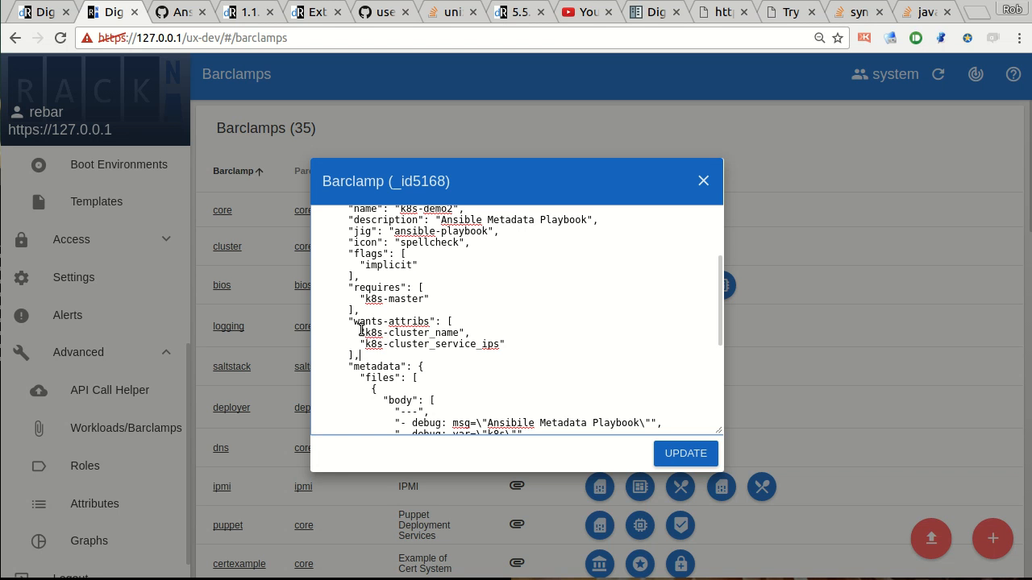
left_click_drag(367, 344, 501, 345)
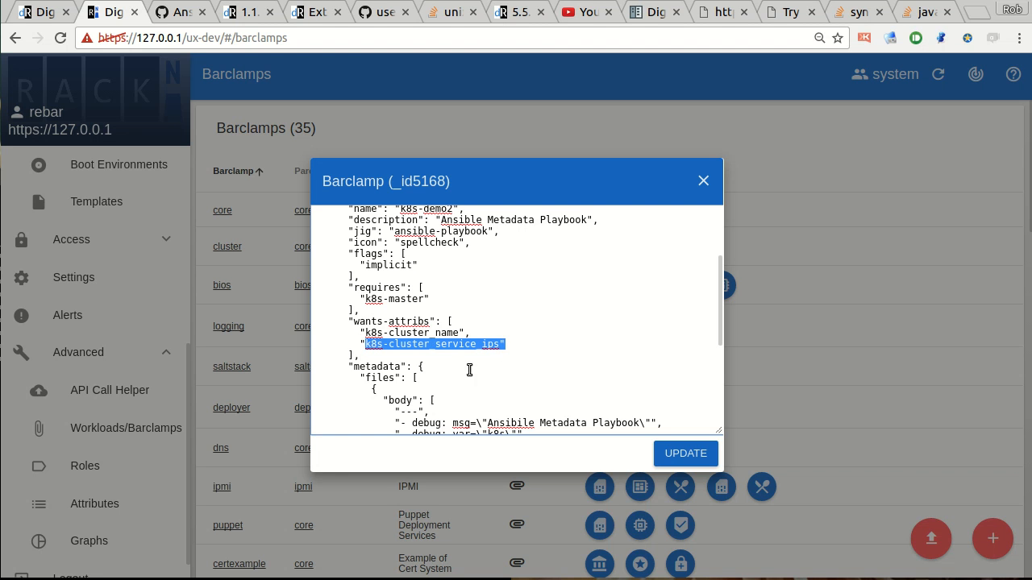
left_click(441, 342)
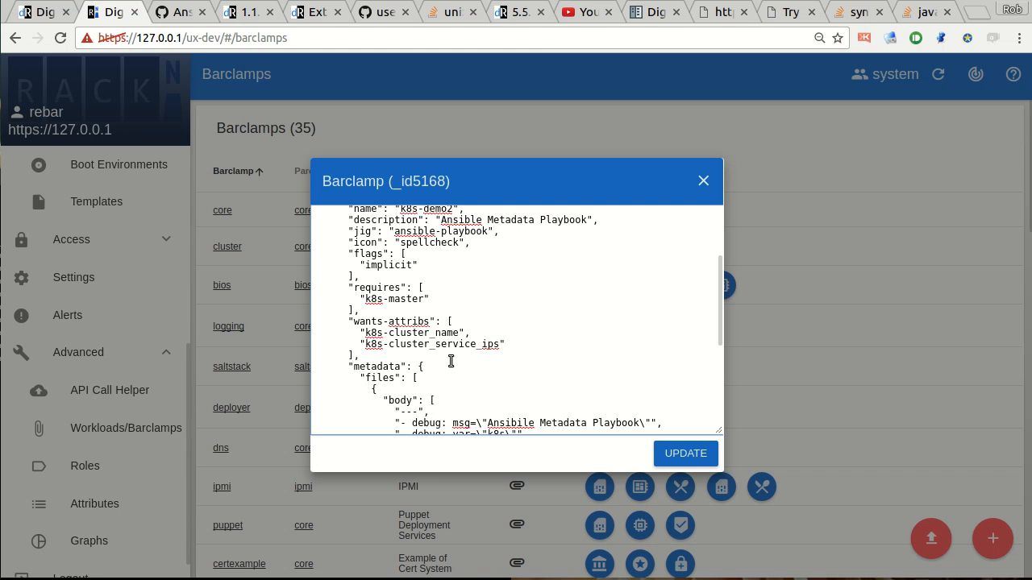
left_click_drag(414, 331, 416, 359)
left_click(418, 360)
scroll(476, 375, "down", 2)
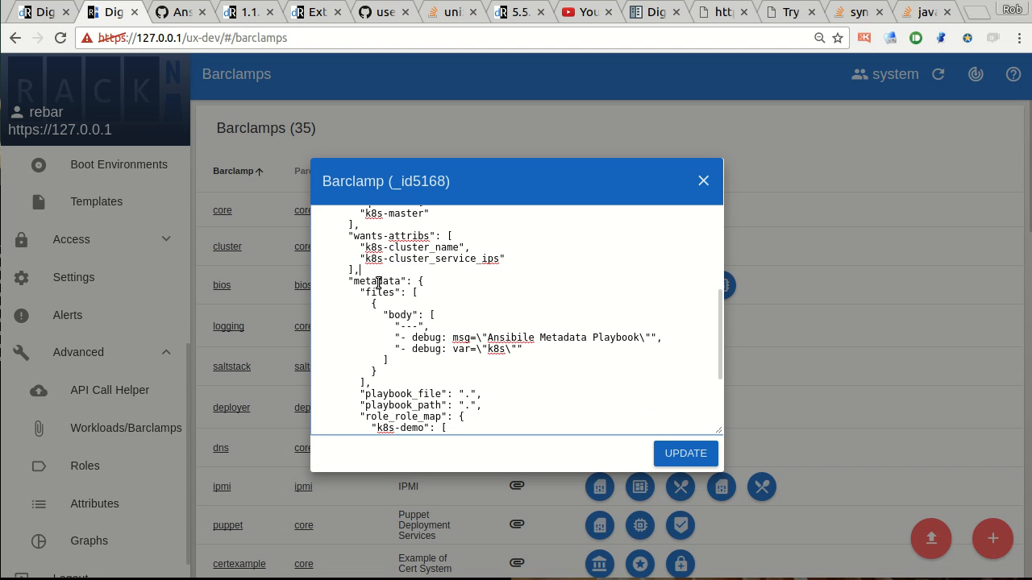
Correct the misspelled word in the metadata body's debug message so it reads "Ansible Metadata Playbook".
double_click(490, 349)
left_click(515, 338)
key("Delete")
left_click(555, 371)
left_click_drag(513, 325, 513, 364)
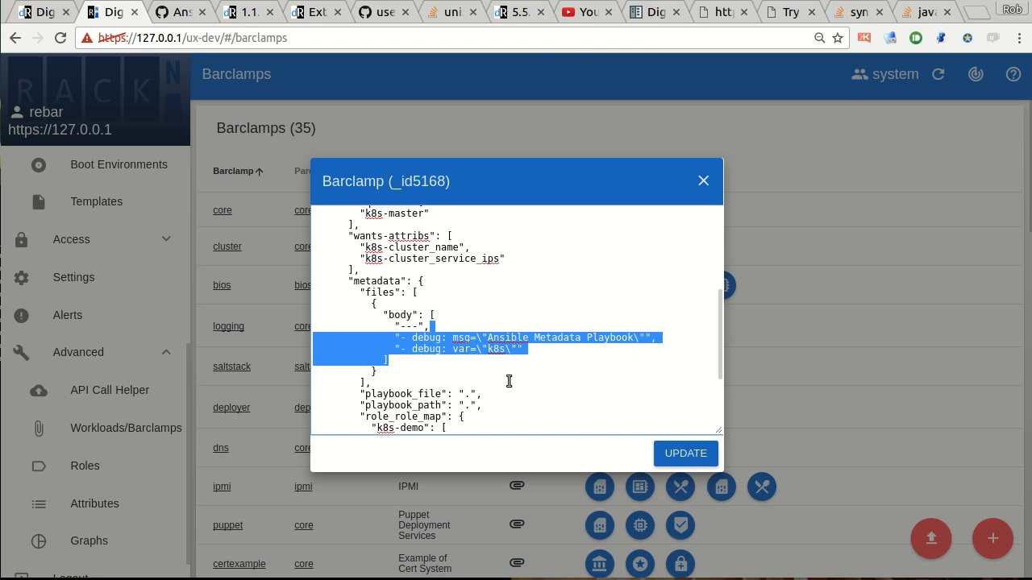
left_click(509, 378)
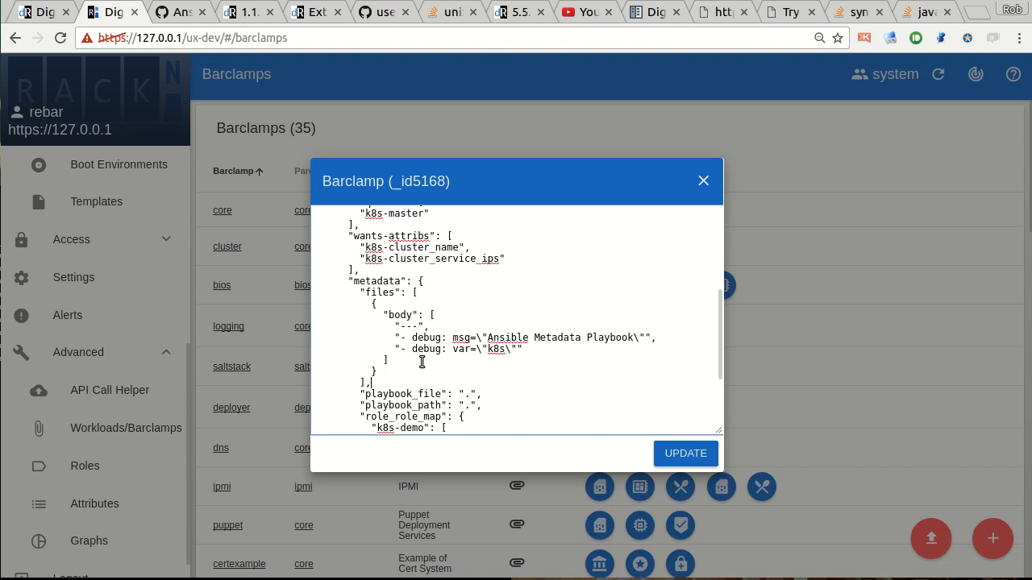
Change the k8s-demo names in role_role_map and playbook_src_paths to k8s-demo2.
scroll(417, 332, "down", 1)
scroll(421, 340, "up", 2)
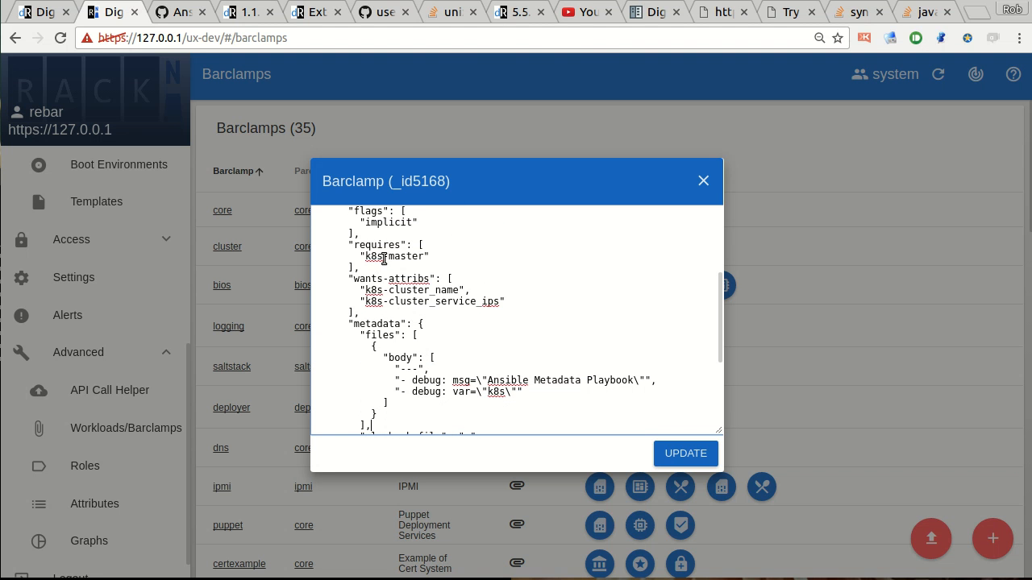
scroll(377, 255, "up", 2)
scroll(377, 338, "down", 5)
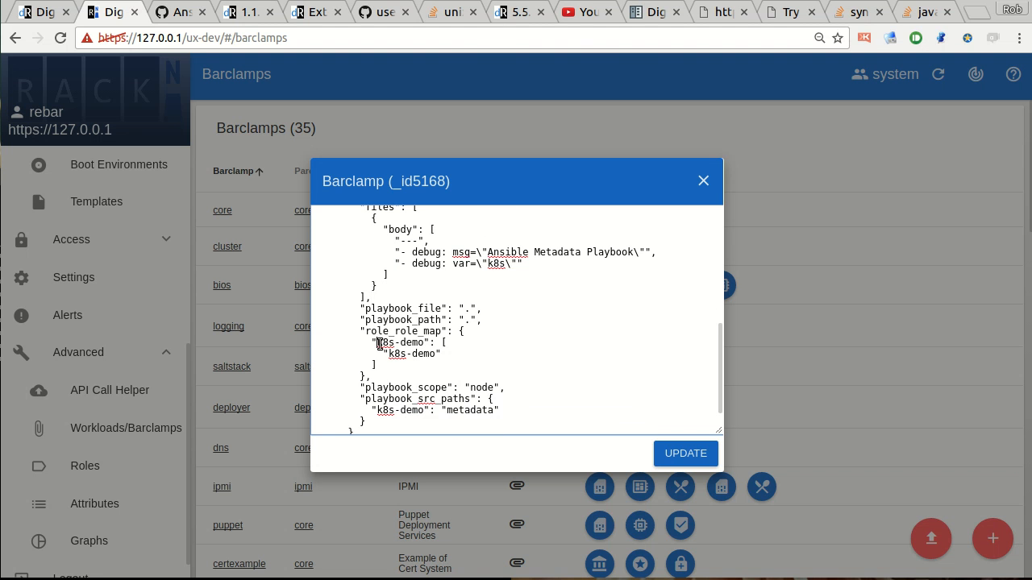
left_click(428, 344)
scroll(445, 400, "down", 1)
left_click(425, 371)
type("2")
scroll(482, 370, "up", 3)
scroll(490, 330, "down", 3)
scroll(479, 337, "down", 1)
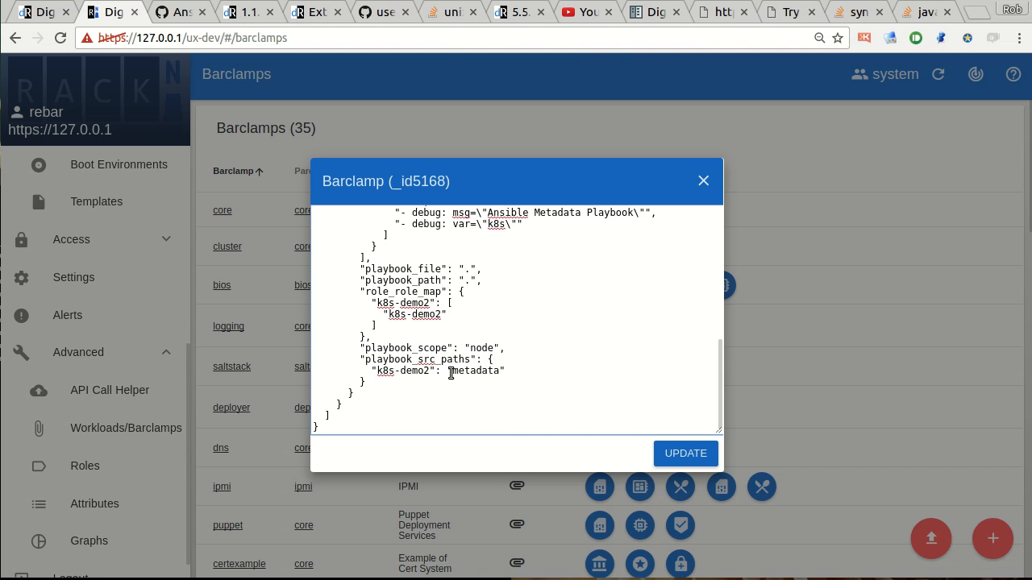
Recheck the requires and wants-attribs entries and submit the k8s_demo2 barclamp definition.
scroll(451, 373, "up", 10)
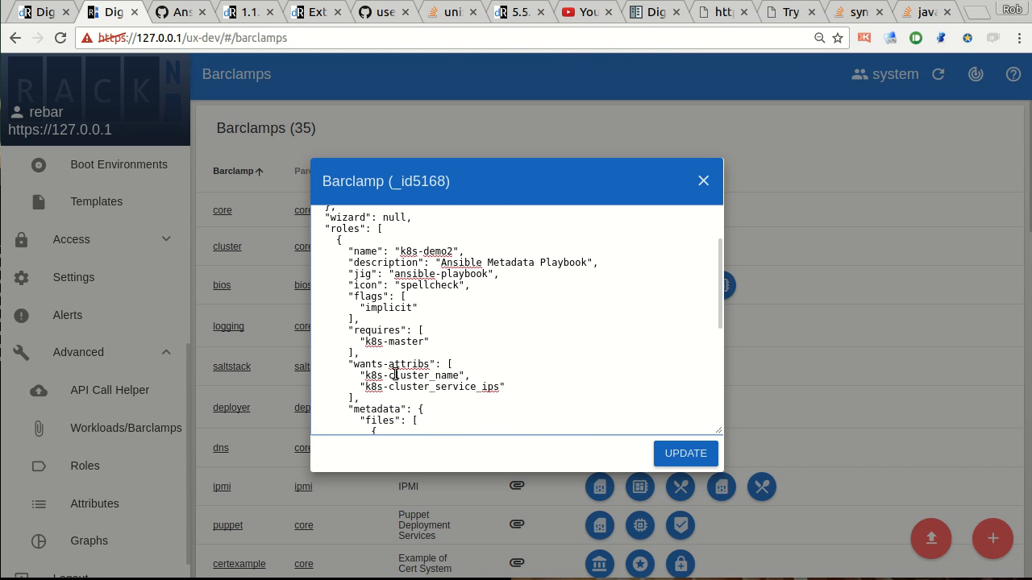
left_click_drag(387, 358, 391, 410)
left_click(383, 352)
left_click_drag(379, 321, 390, 399)
left_click(390, 399)
scroll(483, 367, "down", 12)
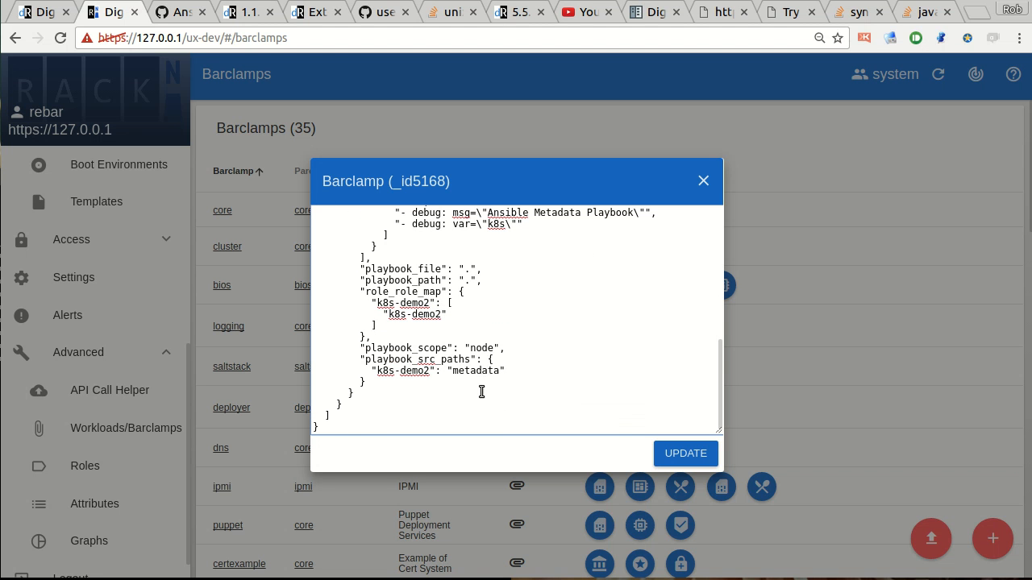
scroll(484, 387, "up", 12)
left_click(684, 456)
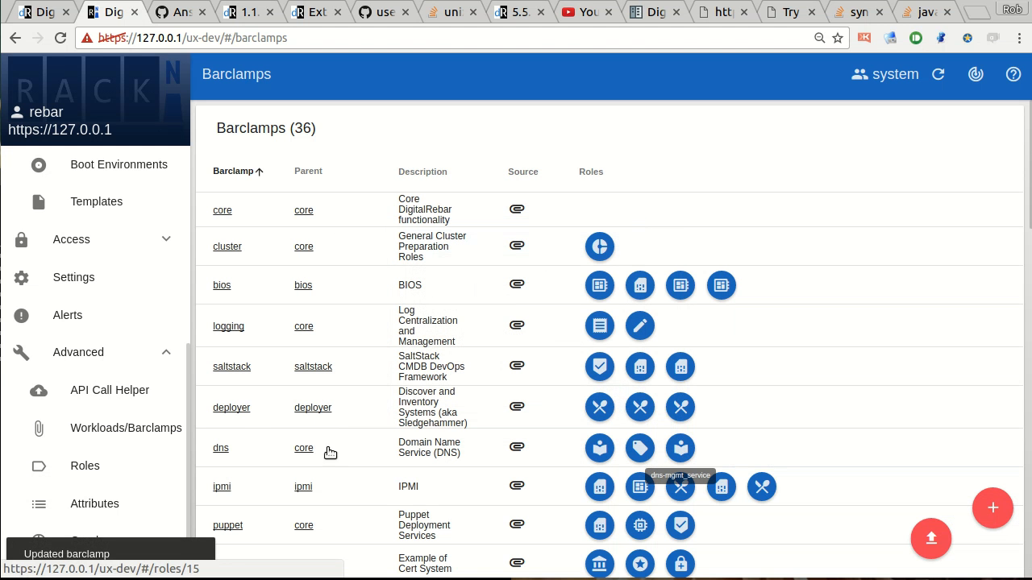
Open the k8s_demo2 barclamp's role, check its add-to-deployment option and review its parent roles and Ansible metadata.
scroll(621, 387, "down", 15)
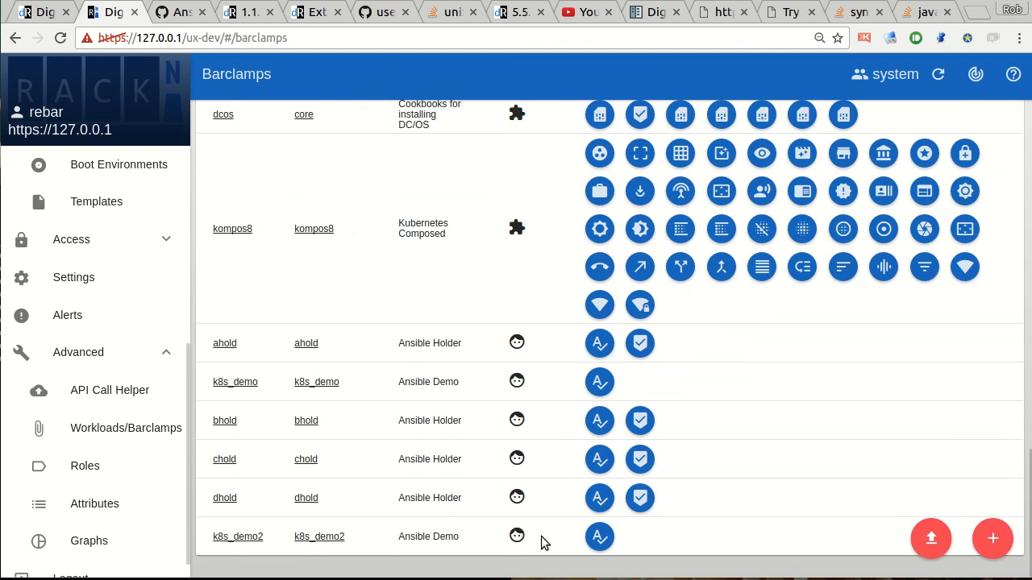
left_click(600, 537)
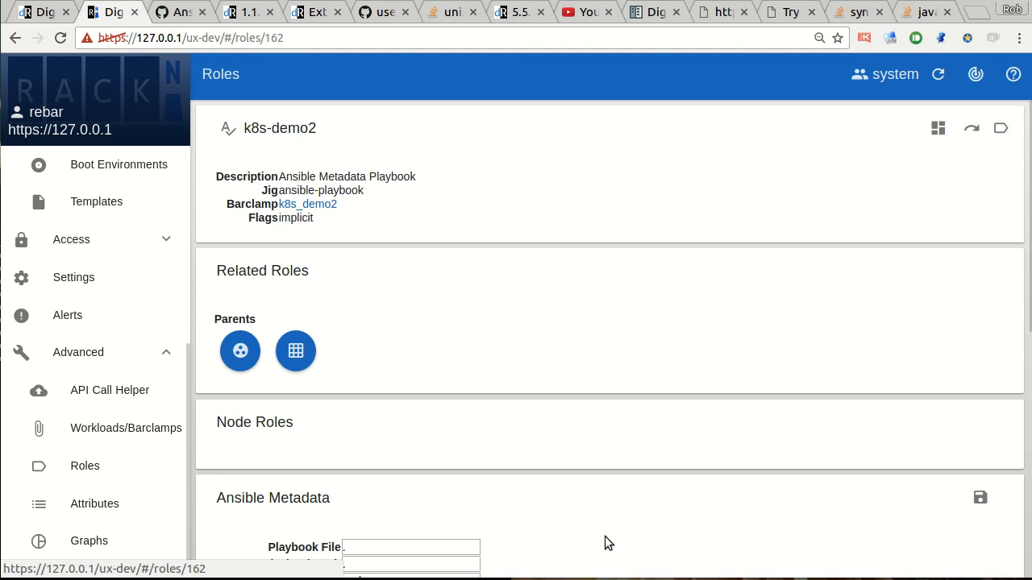
left_click(937, 128)
left_click(827, 195)
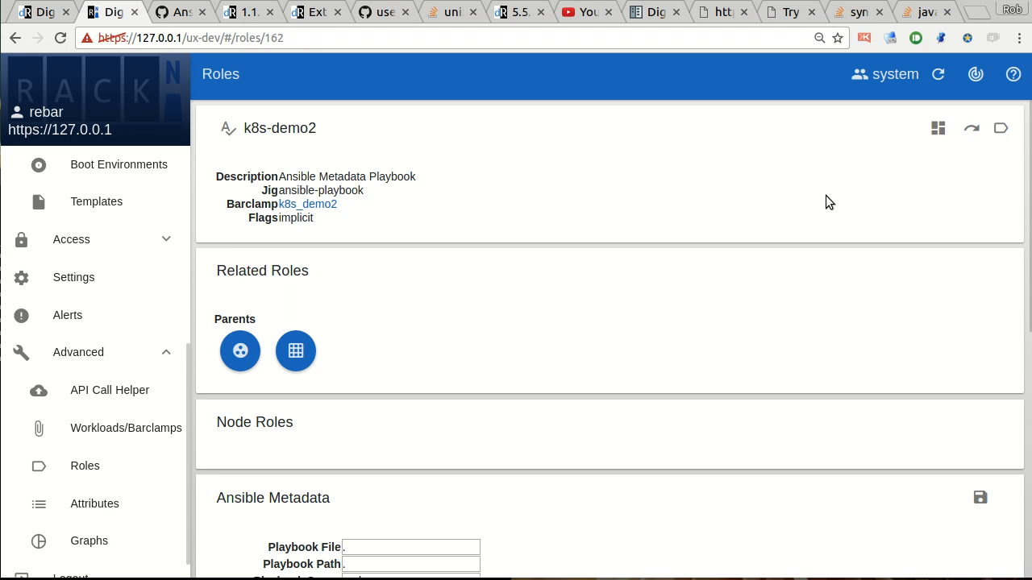
scroll(623, 314, "down", 7)
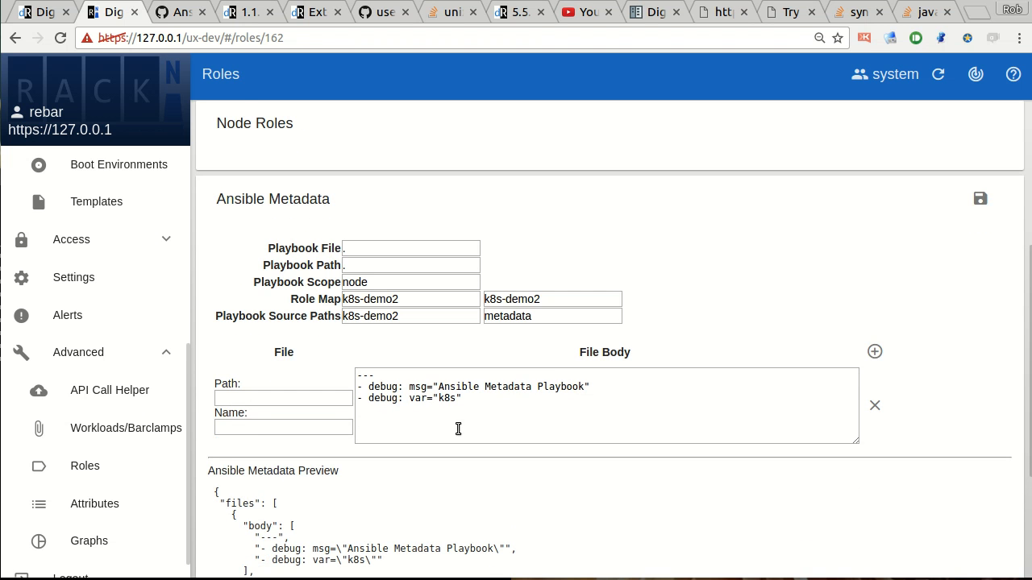
scroll(460, 426, "up", 4)
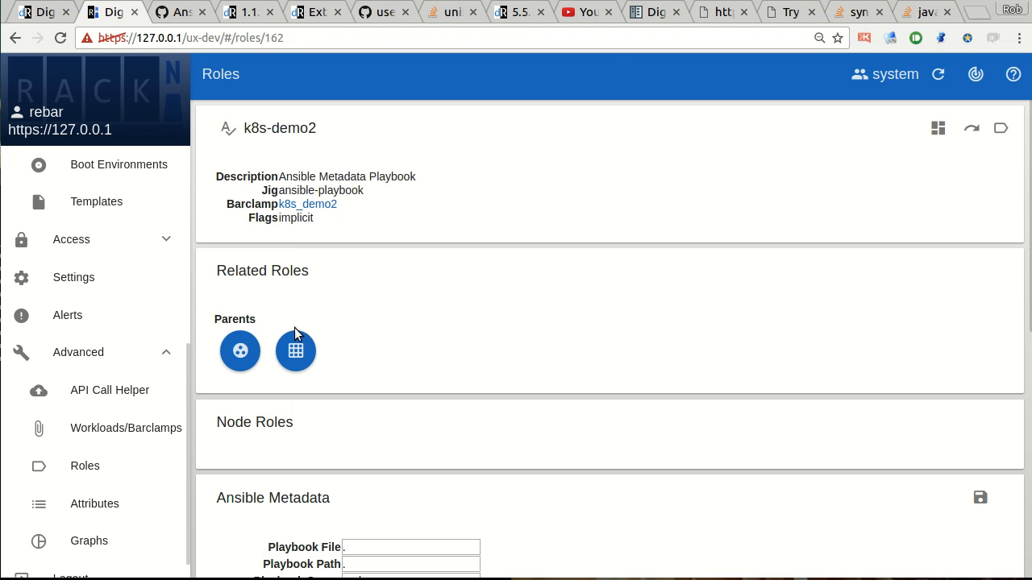
Open the demo deployment from the deployments list and switch it to edit mode.
scroll(112, 203, "up", 3)
scroll(113, 203, "up", 3)
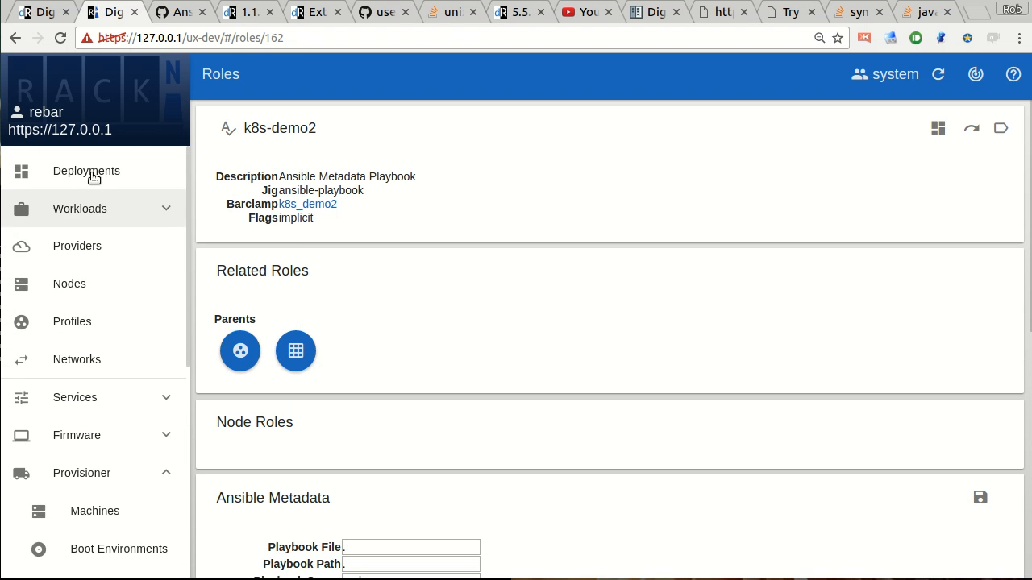
left_click(101, 170)
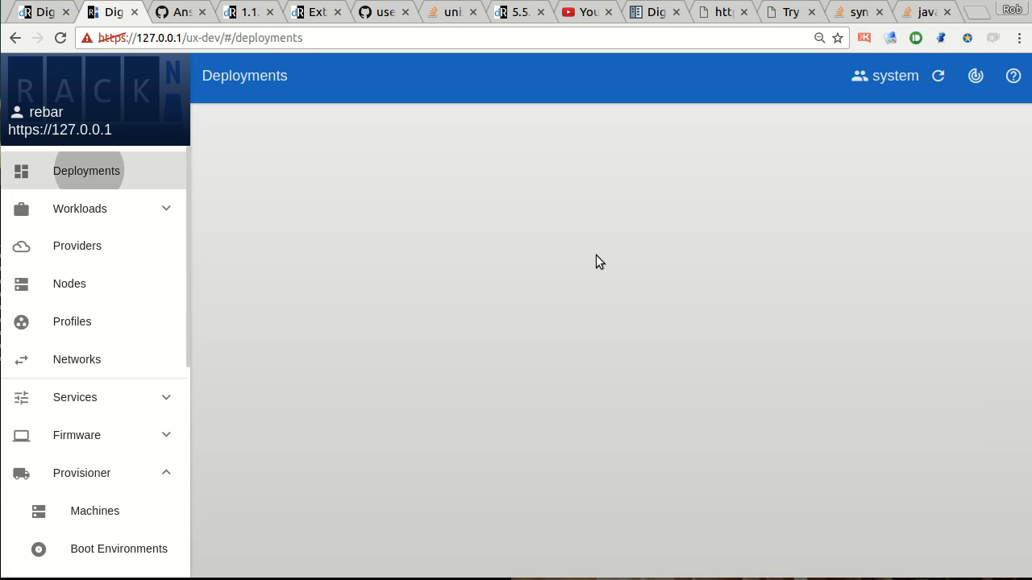
left_click(233, 242)
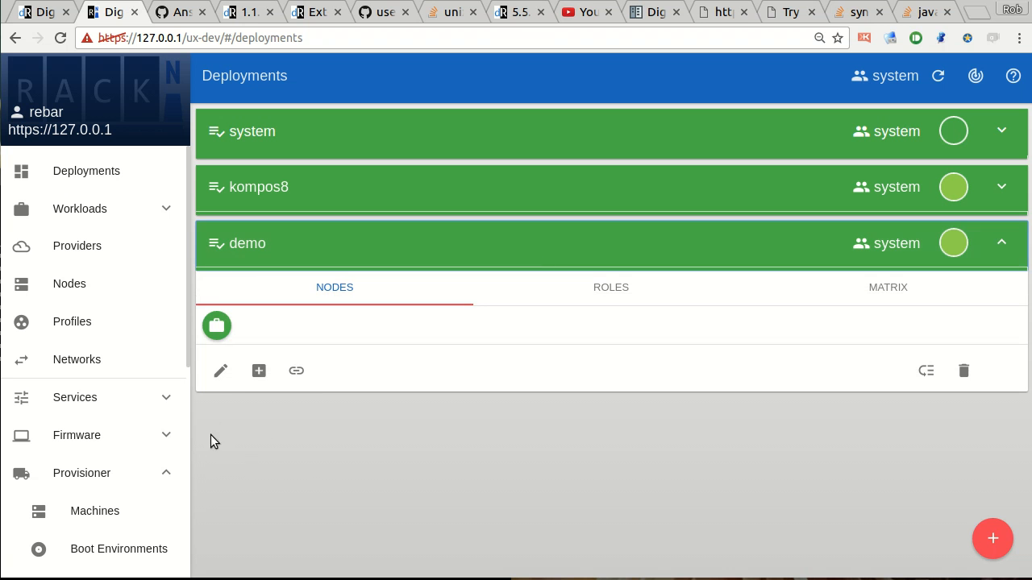
left_click(224, 376)
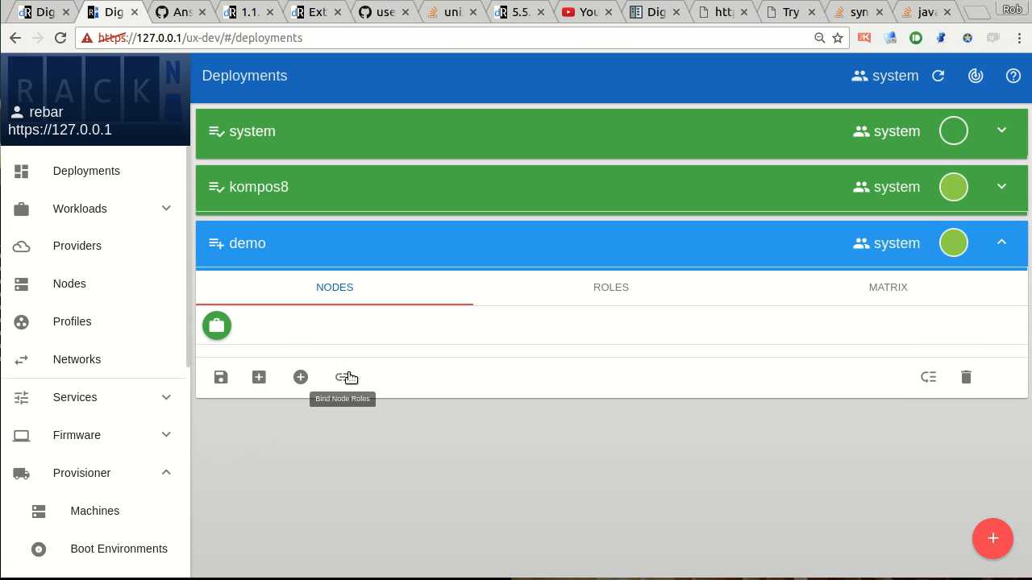
Bind the k8s-demo2 role to node d52-54-76-4e-00-00.local.neode.org in the demo deployment.
left_click(346, 372)
scroll(336, 461, "down", 10)
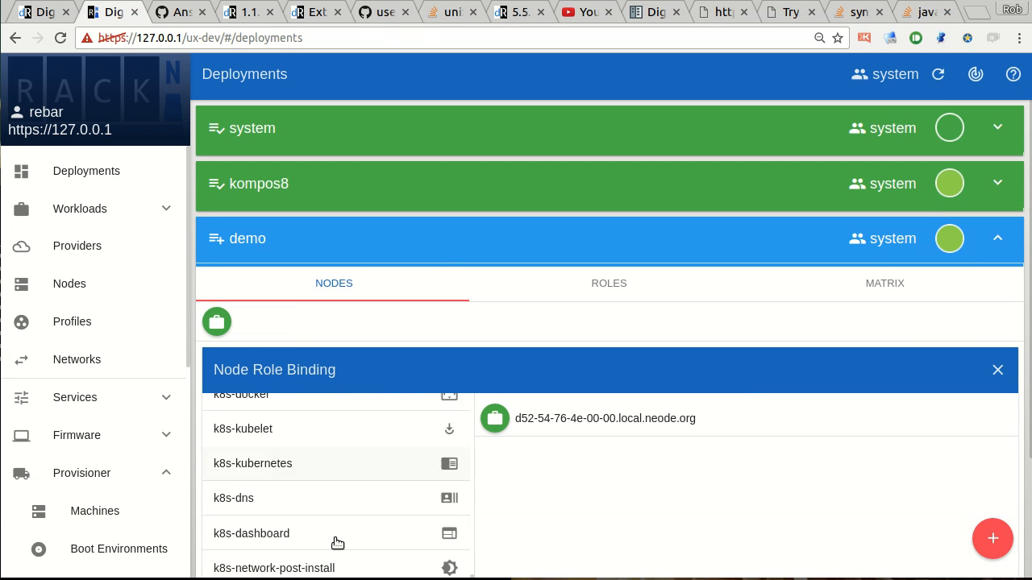
scroll(340, 563, "down", 5)
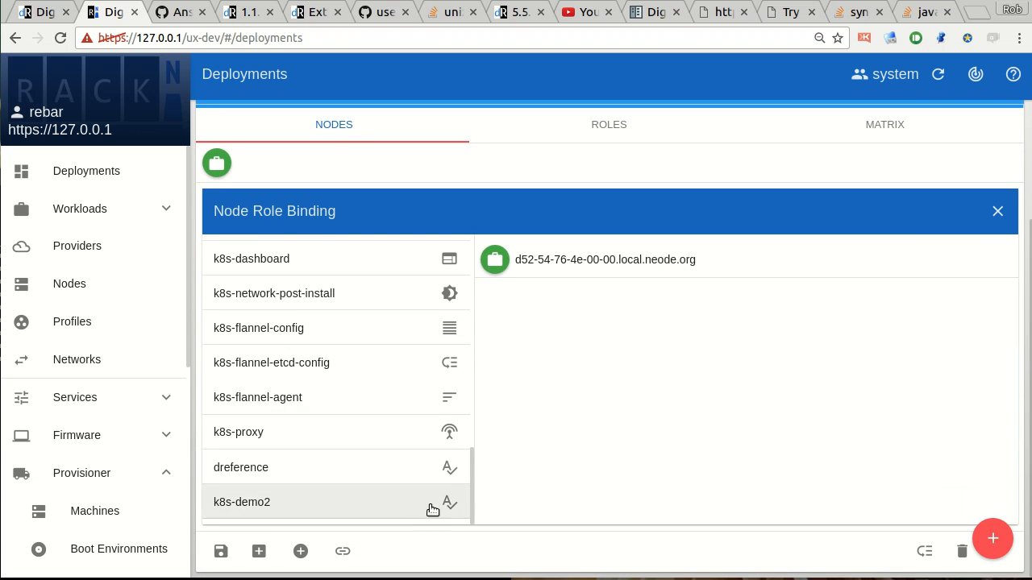
left_click(451, 503)
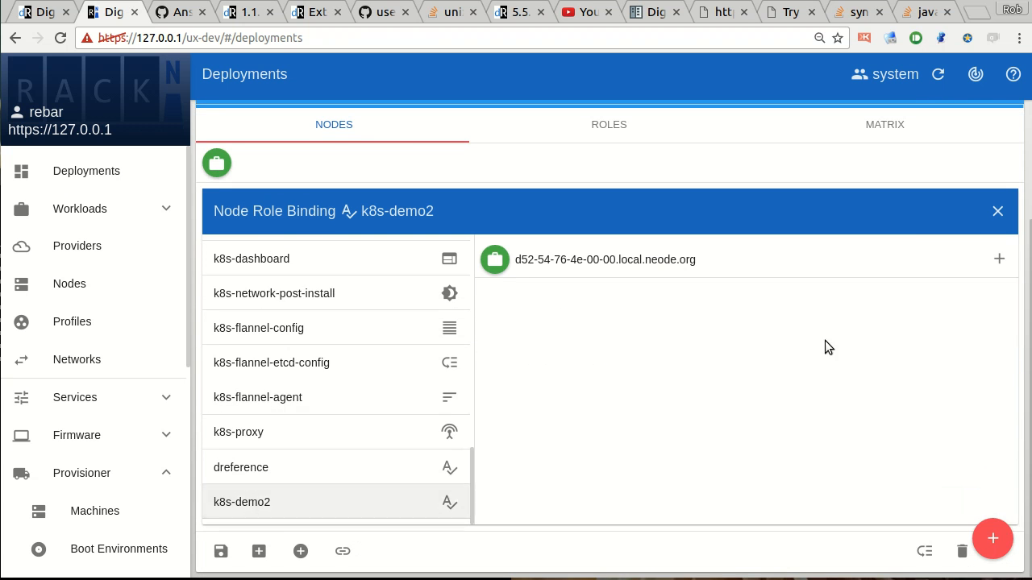
left_click(995, 261)
scroll(896, 297, "up", 3)
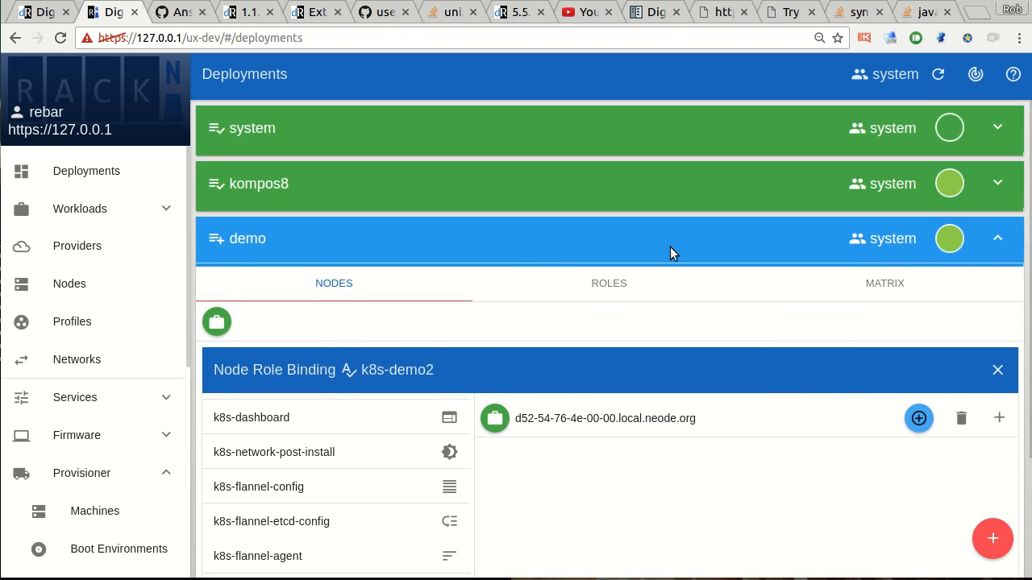
Show the demo deployment's service matrix and commit the deployment with the newly bound k8s-demo2 role.
left_click(848, 291)
scroll(685, 363, "down", 1)
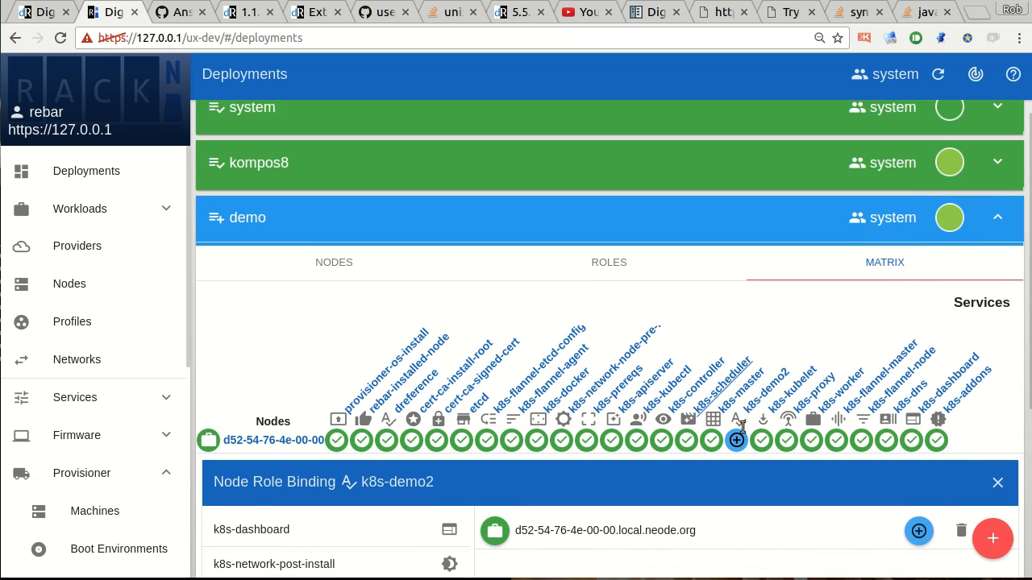
scroll(231, 529, "down", 3)
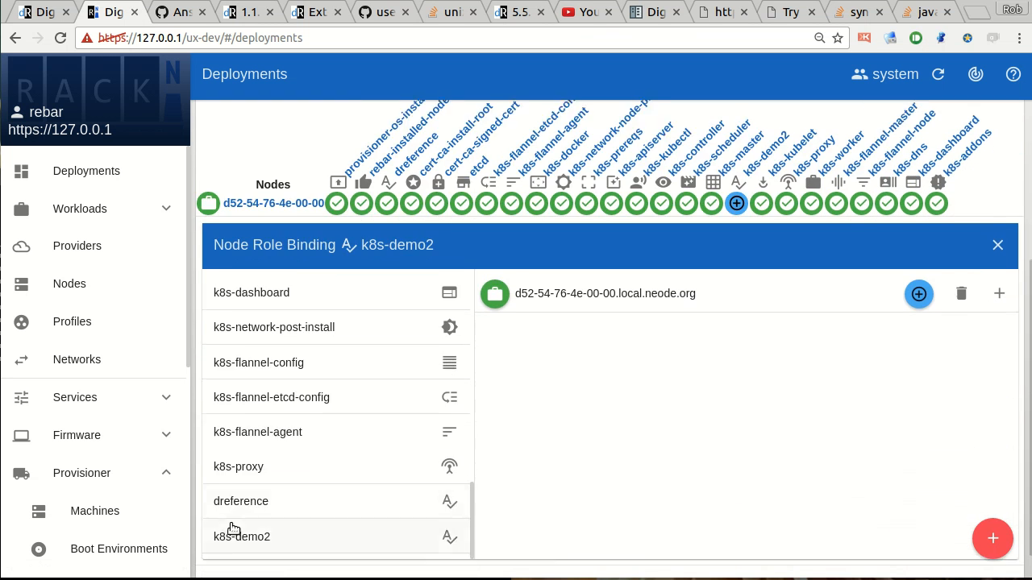
left_click(221, 552)
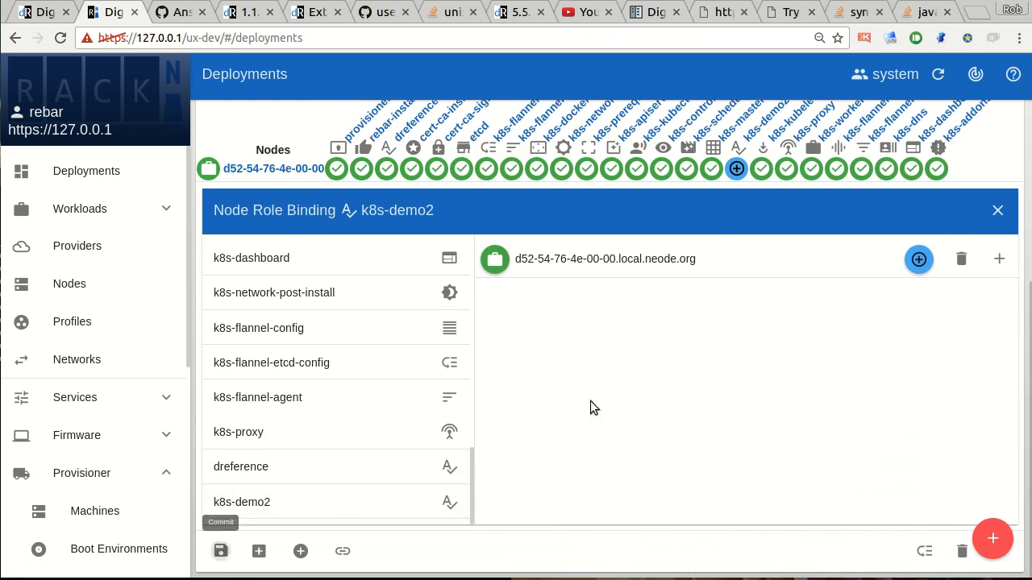
Open the node's k8s-demo2 node role and review the play output and debug message in its run log.
left_click(736, 169)
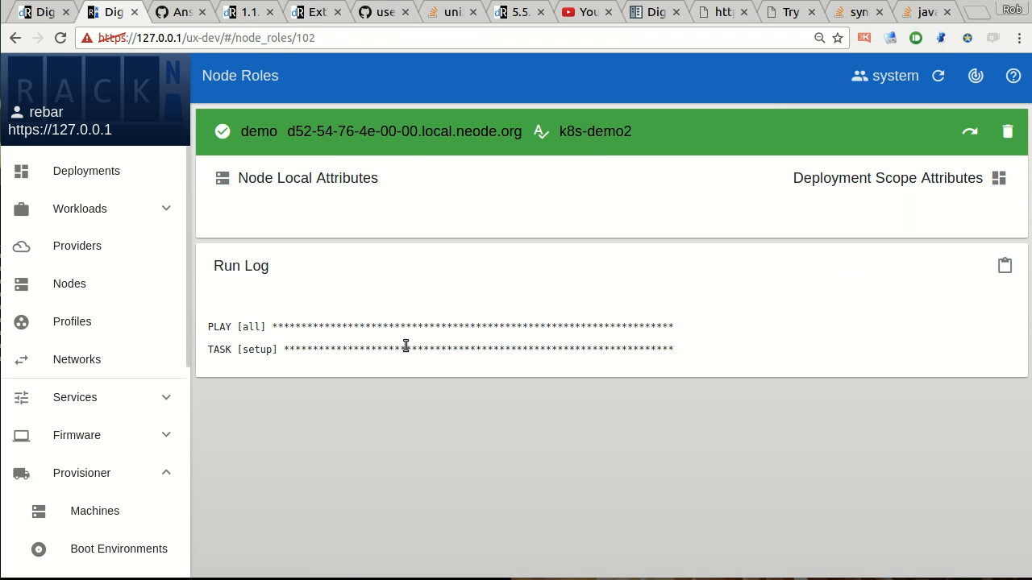
left_click_drag(276, 324, 604, 387)
left_click(485, 388)
scroll(482, 387, "down", 2)
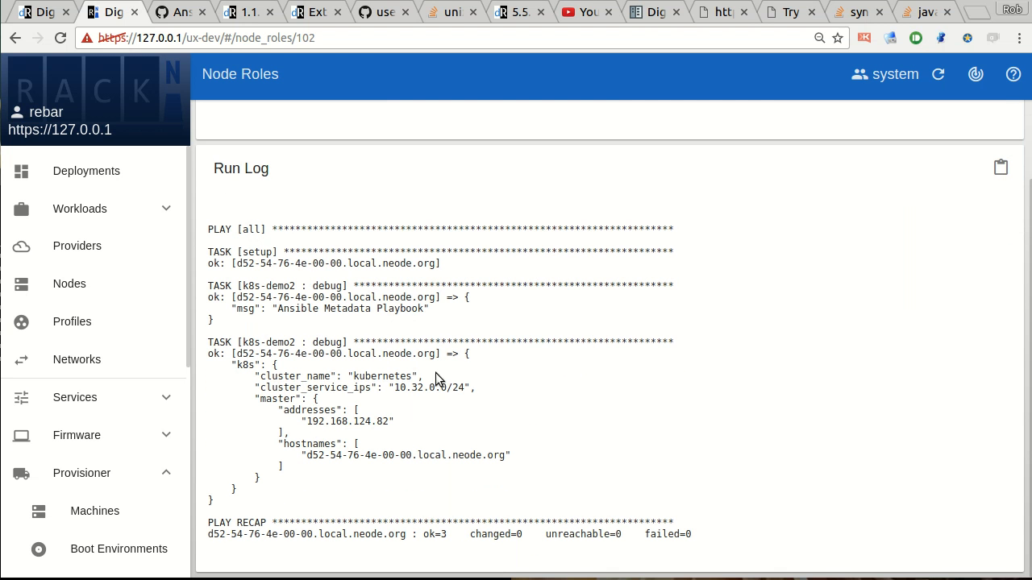
left_click_drag(240, 278, 378, 322)
left_click(379, 329)
Examine the k8s cluster_name and cluster_service_ips values in the k8s-demo2 run log.
double_click(240, 367)
left_click_drag(256, 376, 446, 377)
left_click_drag(257, 388, 477, 389)
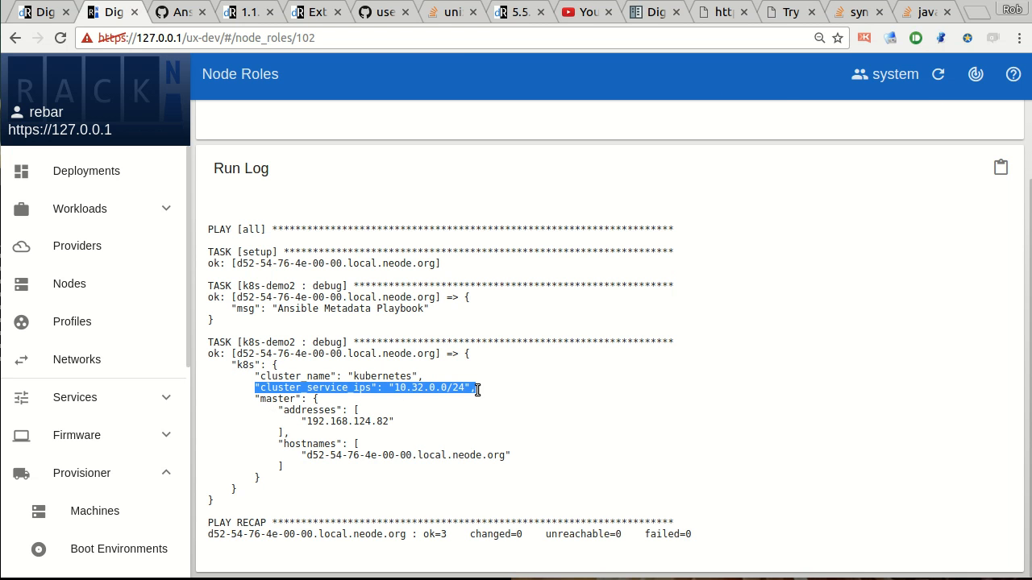
left_click(286, 436)
double_click(424, 391)
left_click_drag(394, 390, 477, 390)
left_click(467, 390)
left_click_drag(391, 389, 467, 390)
left_click(457, 406)
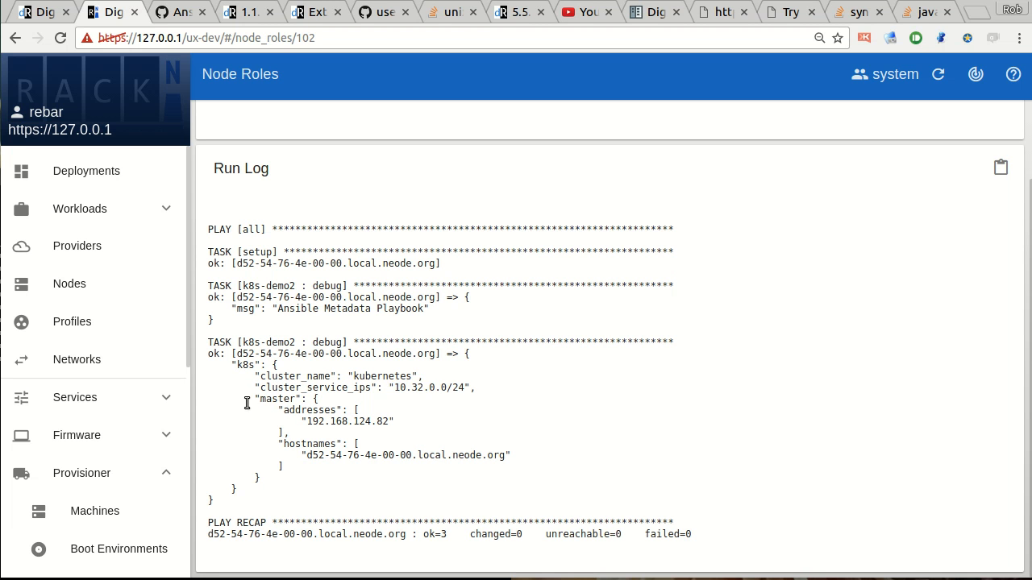
Examine the master addresses and hostnames in the k8s-demo2 run log.
left_click_drag(255, 400, 304, 419)
left_click(280, 410)
double_click(268, 398)
left_click(318, 415)
double_click(320, 413)
double_click(310, 444)
left_click_drag(306, 456, 548, 464)
left_click(480, 470)
left_click_drag(323, 380, 330, 476)
left_click(322, 382)
scroll(781, 428, "up", 2)
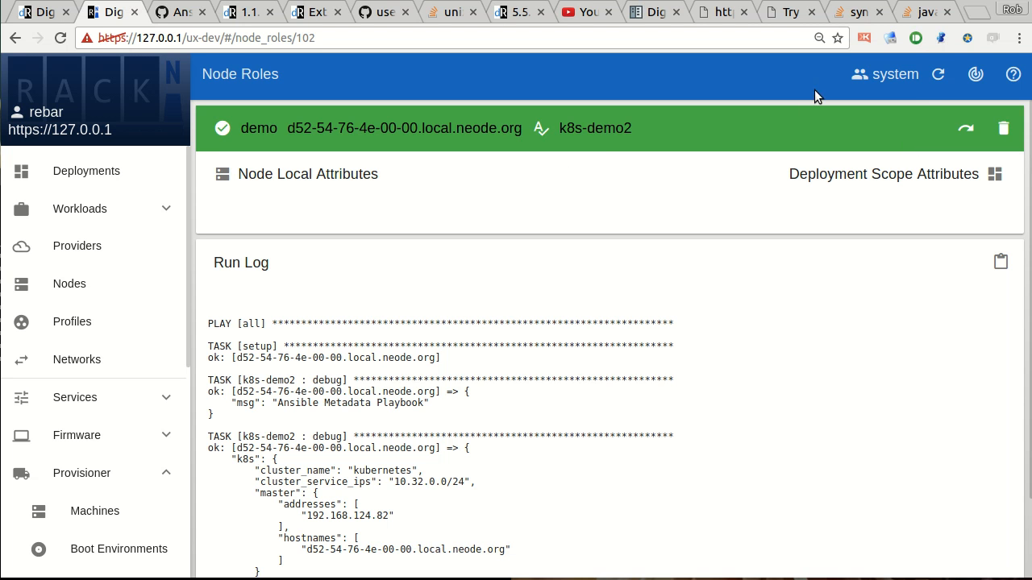
Look at the k8s-demo2 role page and return to the demo deployment's service matrix.
left_click(595, 129)
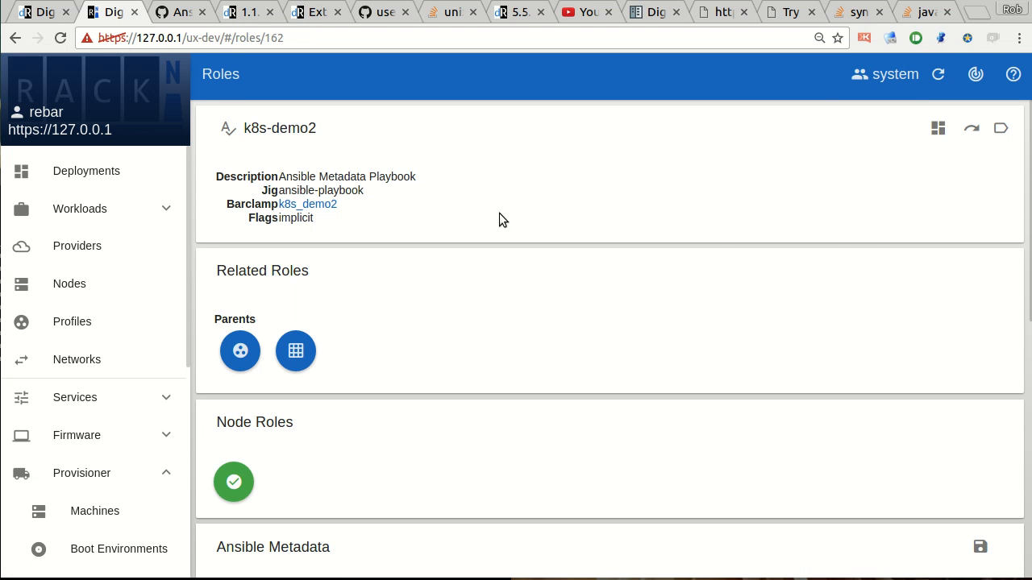
left_click(35, 175)
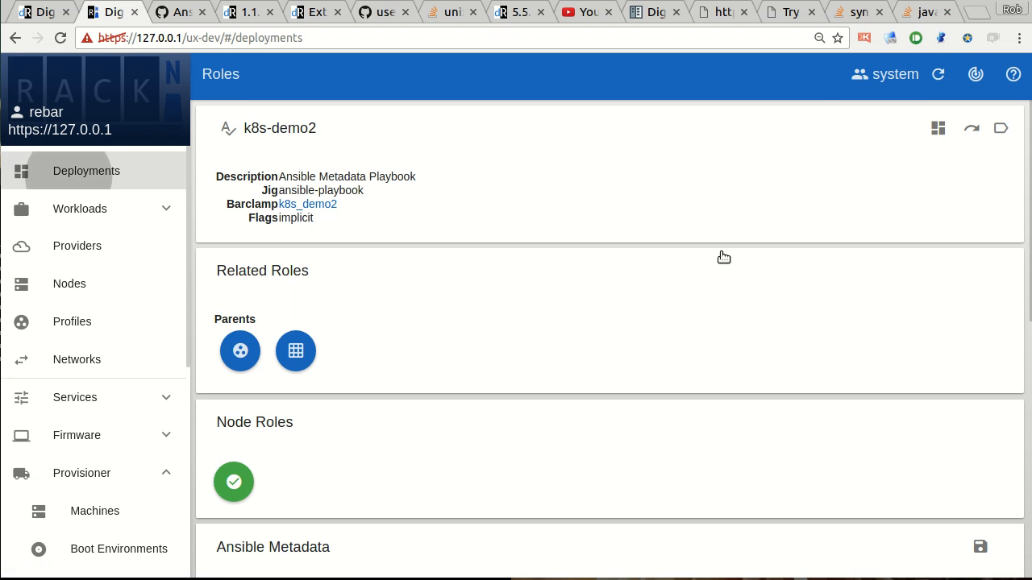
left_click(389, 246)
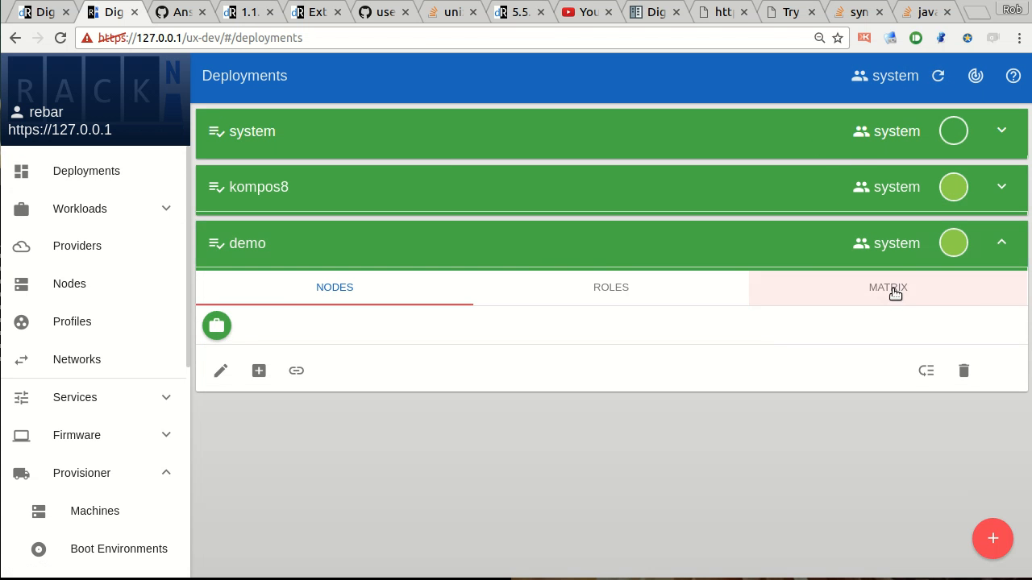
left_click(891, 290)
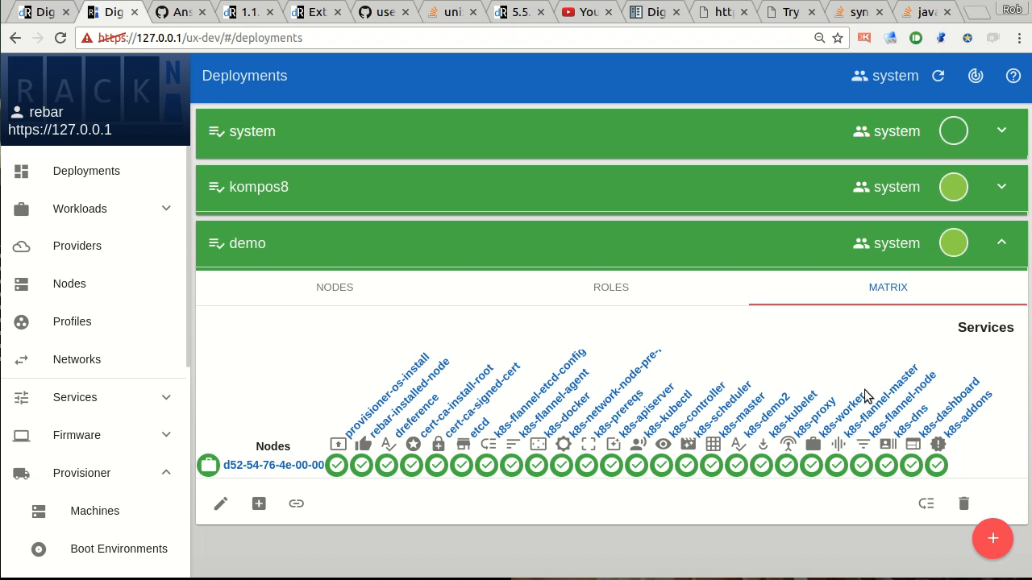
double_click(993, 348)
left_click(998, 348)
left_click_drag(887, 403, 1006, 368)
left_click(1019, 360)
Expand the kompos8 deployment's service matrix and compare it with the demo deployment's matrix.
left_click(620, 197)
left_click(893, 239)
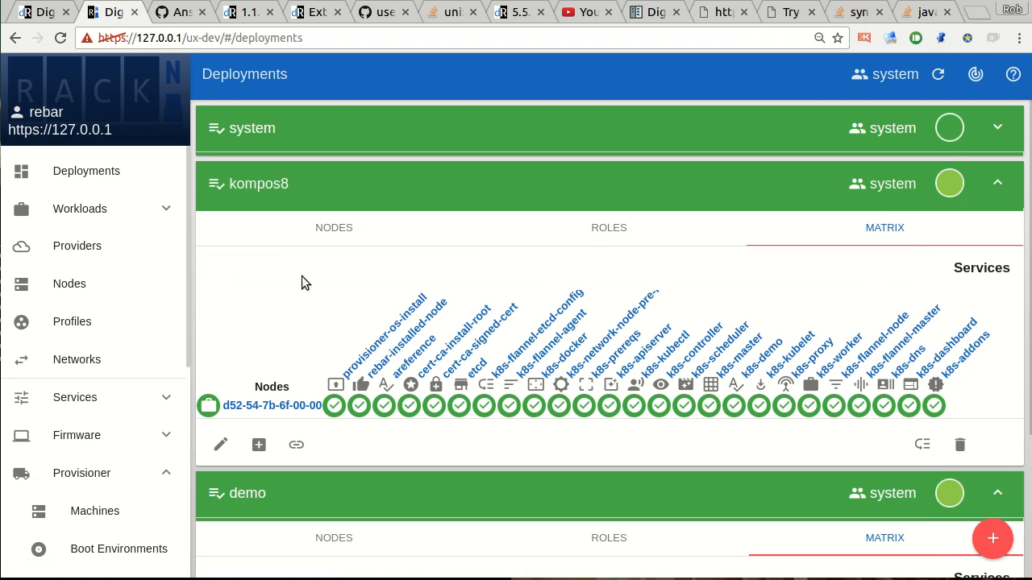
scroll(535, 419, "down", 5)
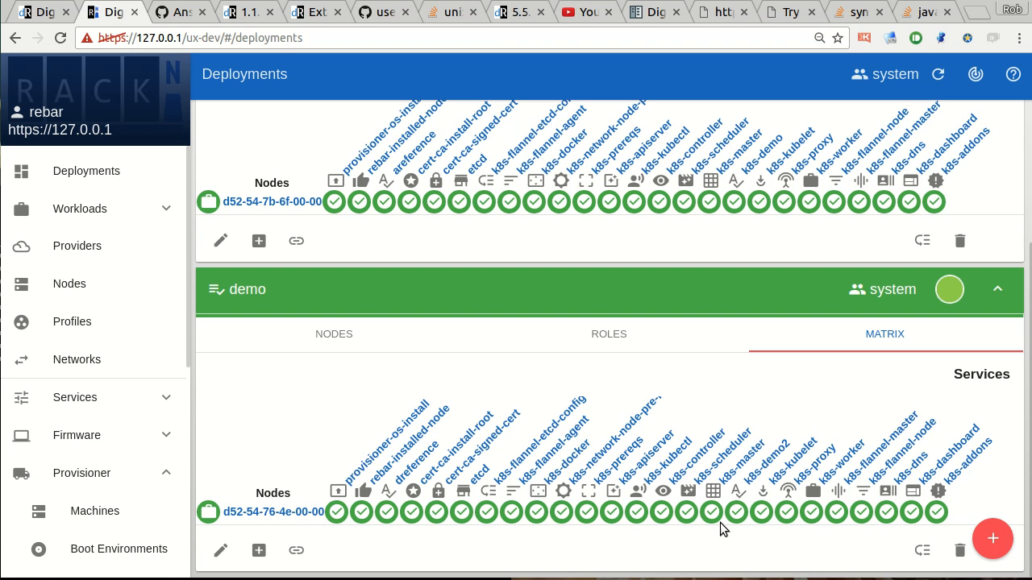
Open the attributes list and find the k8s attributes.
scroll(44, 411, "down", 5)
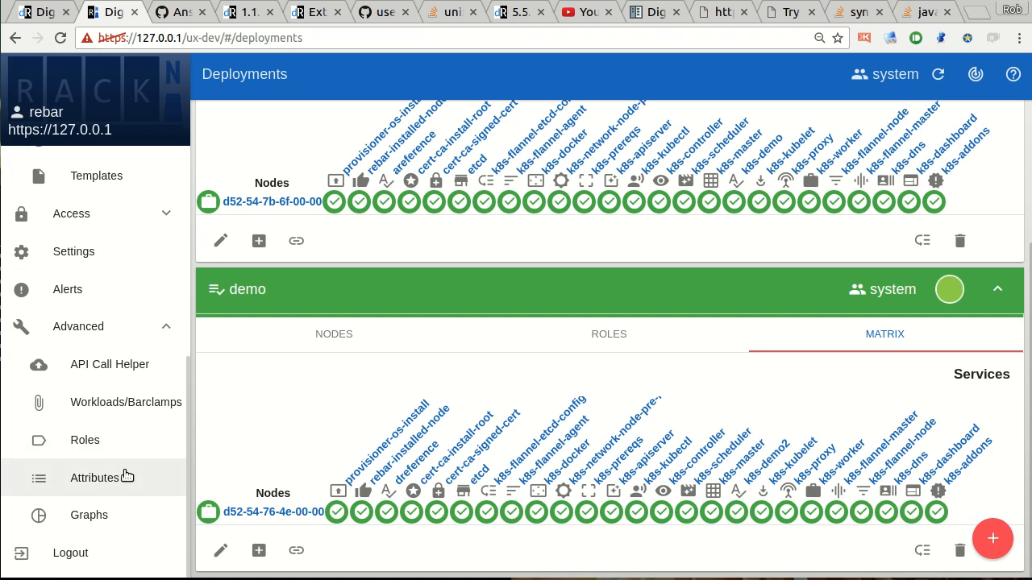
left_click(72, 477)
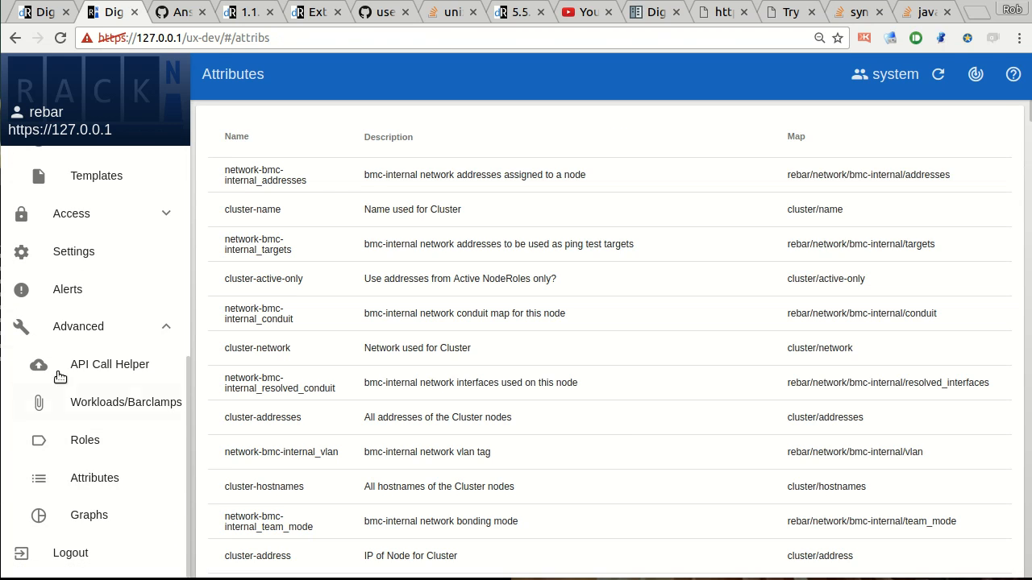
scroll(640, 378, "down", 3)
scroll(640, 380, "down", 15)
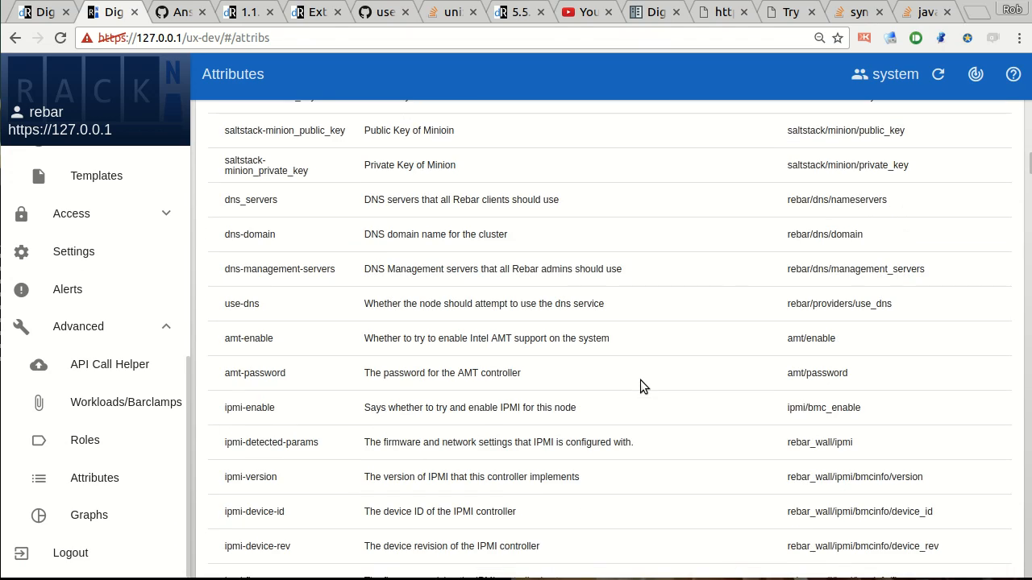
left_click_drag(1029, 164, 988, 494)
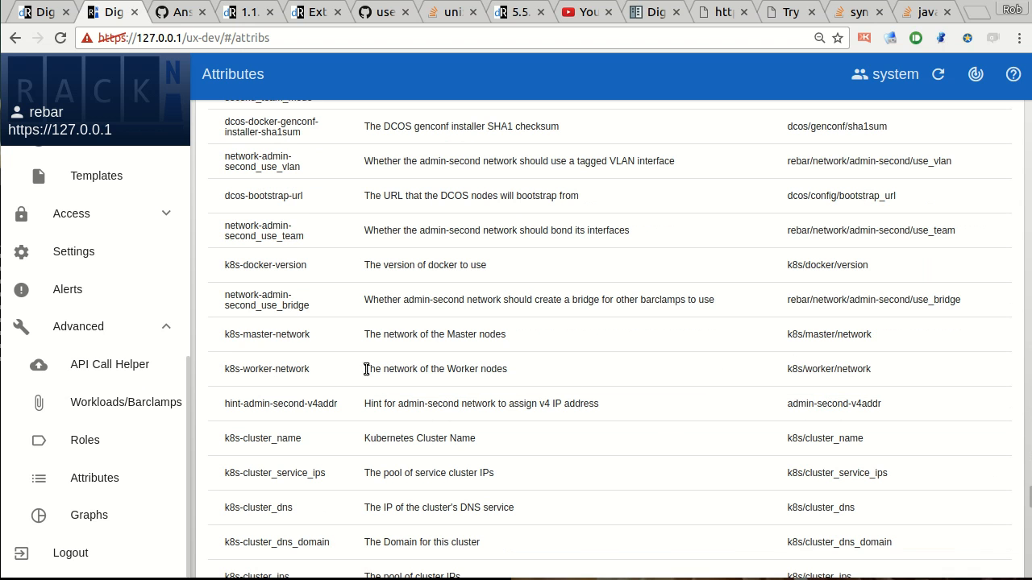
Examine the k8s-master-network attribute's name and its k8s/master/network map path.
left_click_drag(223, 339, 307, 338)
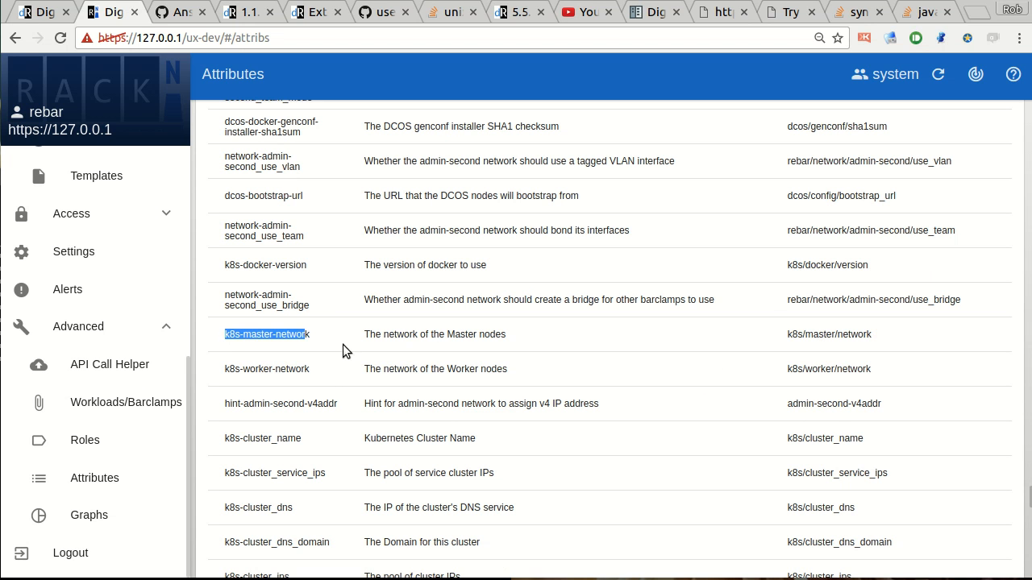
left_click_drag(786, 339, 891, 337)
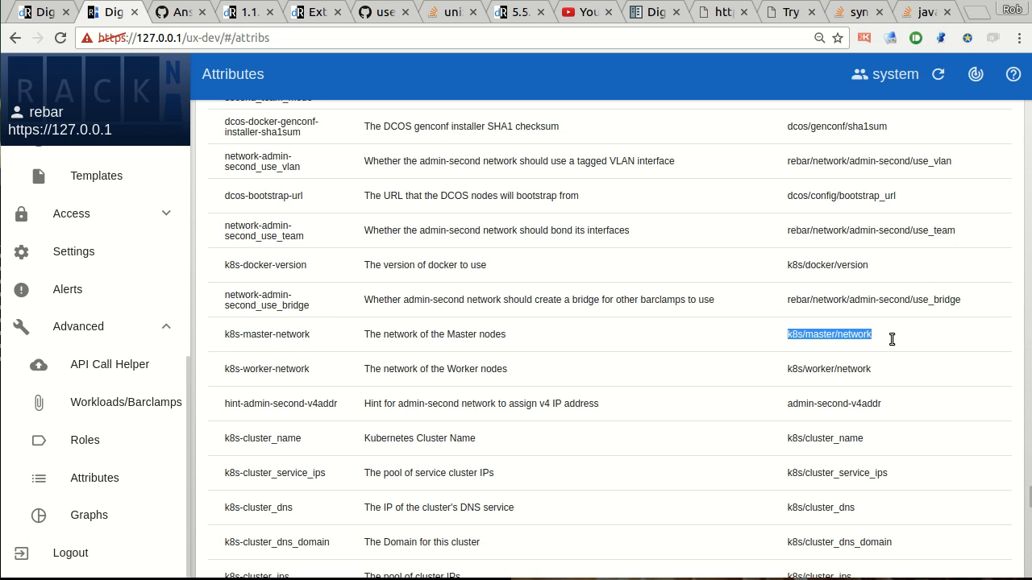
left_click(799, 349)
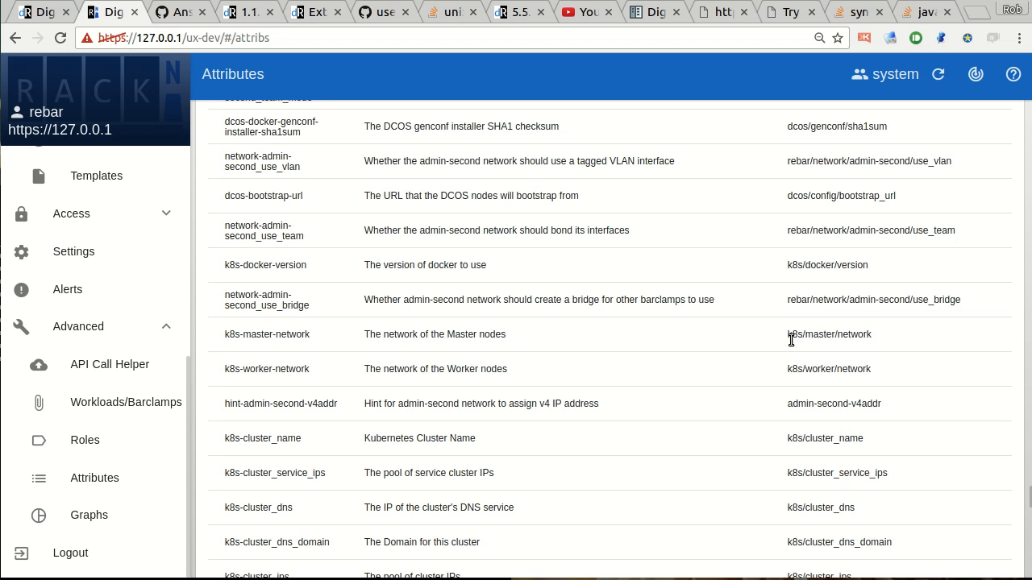
left_click_drag(788, 339, 875, 334)
left_click(868, 344)
double_click(854, 333)
left_click_drag(783, 335, 893, 336)
left_click(862, 361)
left_click_drag(803, 337, 874, 334)
left_click(826, 338)
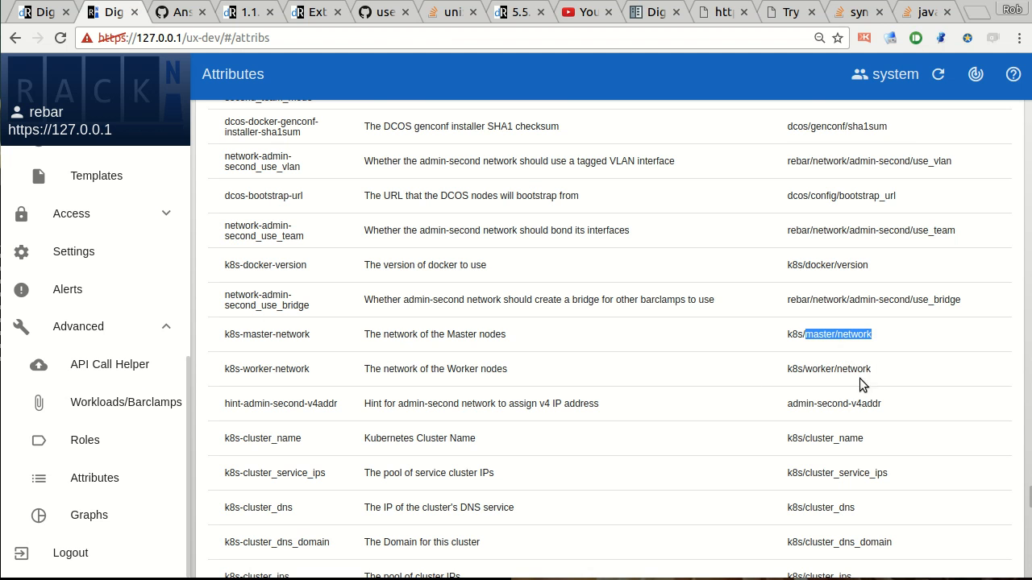
Leave the attributes list and reopen the demo deployment's service matrix.
scroll(861, 372, "up", 2)
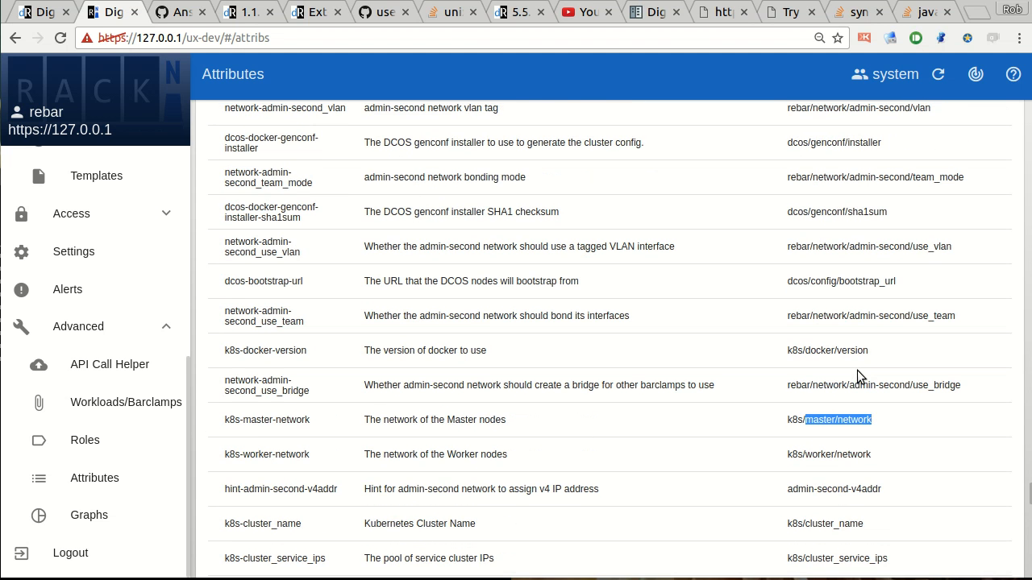
scroll(641, 386, "up", 12)
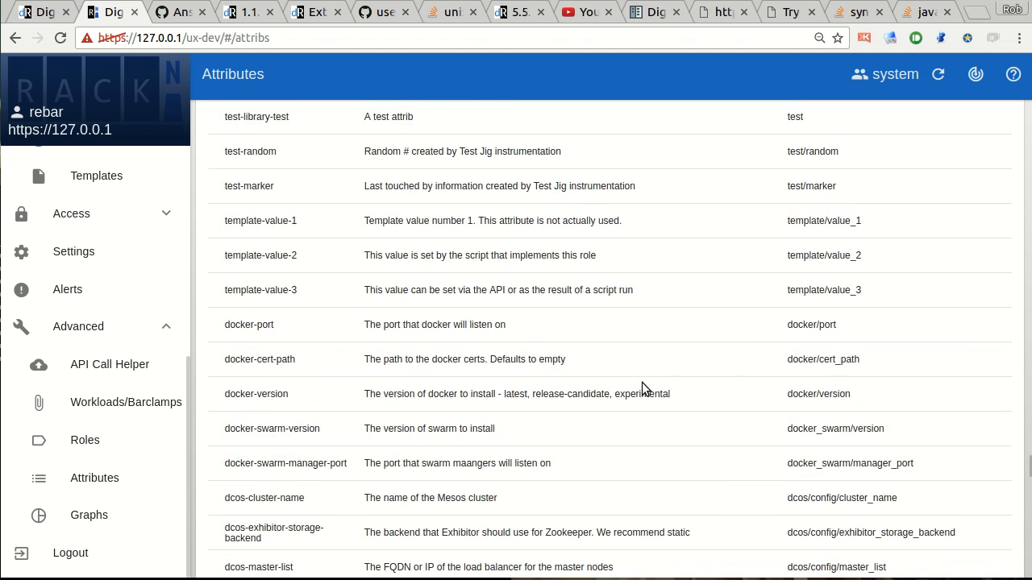
scroll(153, 259, "up", 5)
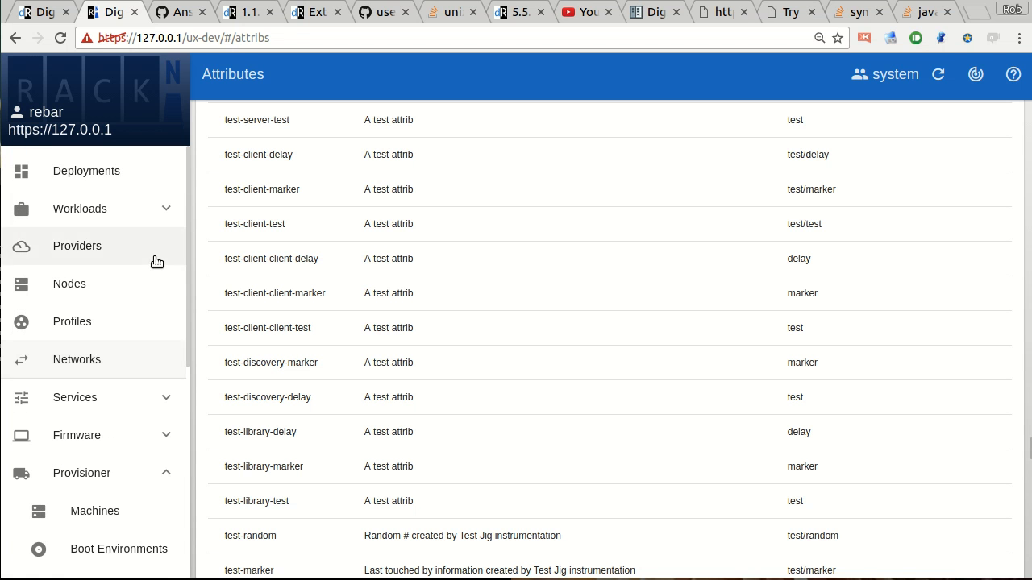
left_click(71, 168)
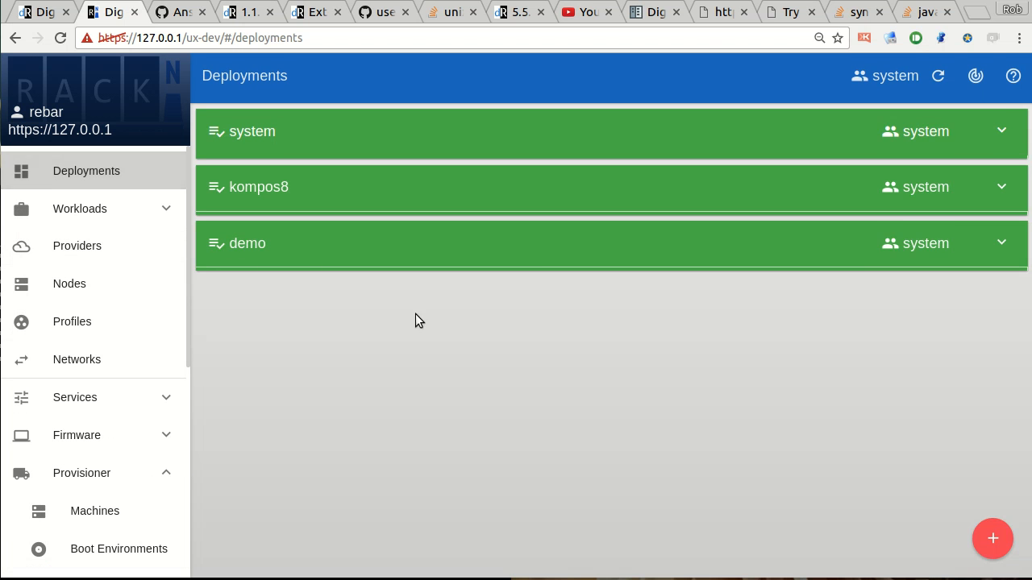
left_click(551, 243)
left_click(874, 280)
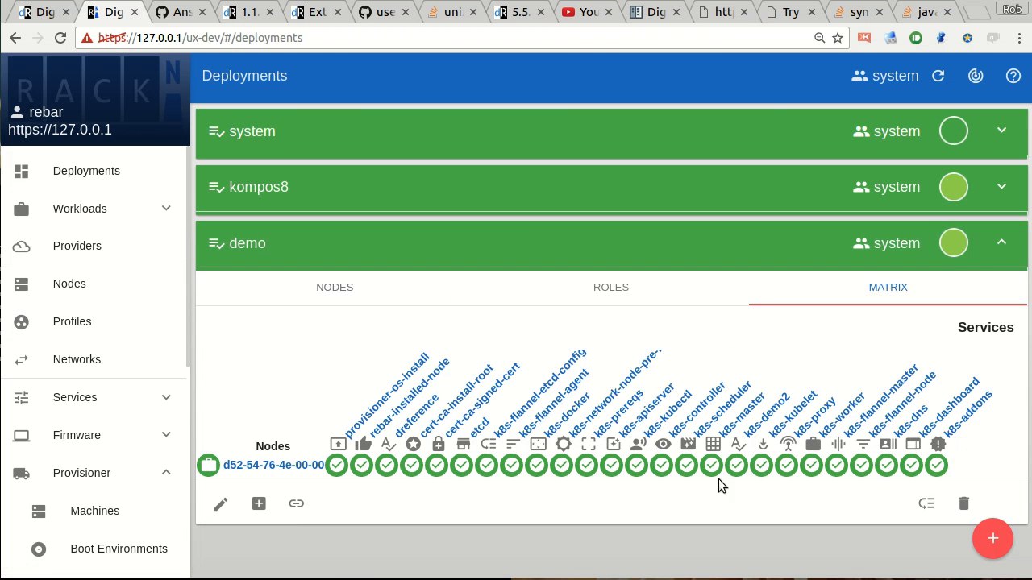
Open the k8s-demo2 node role from the demo matrix and examine the k8s values in its run log.
left_click(735, 466)
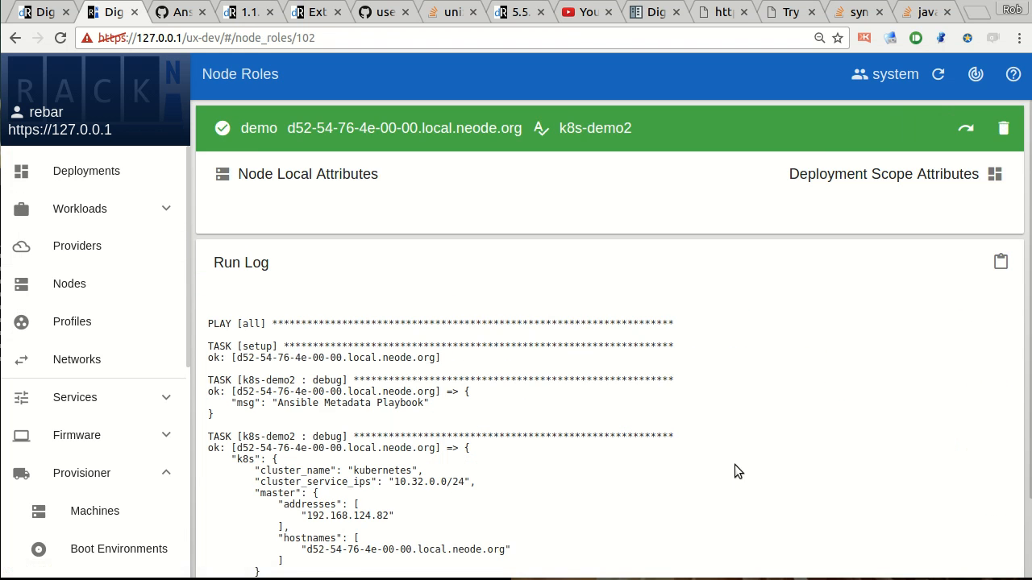
scroll(526, 439, "down", 1)
left_click_drag(235, 376, 431, 501)
left_click(430, 502)
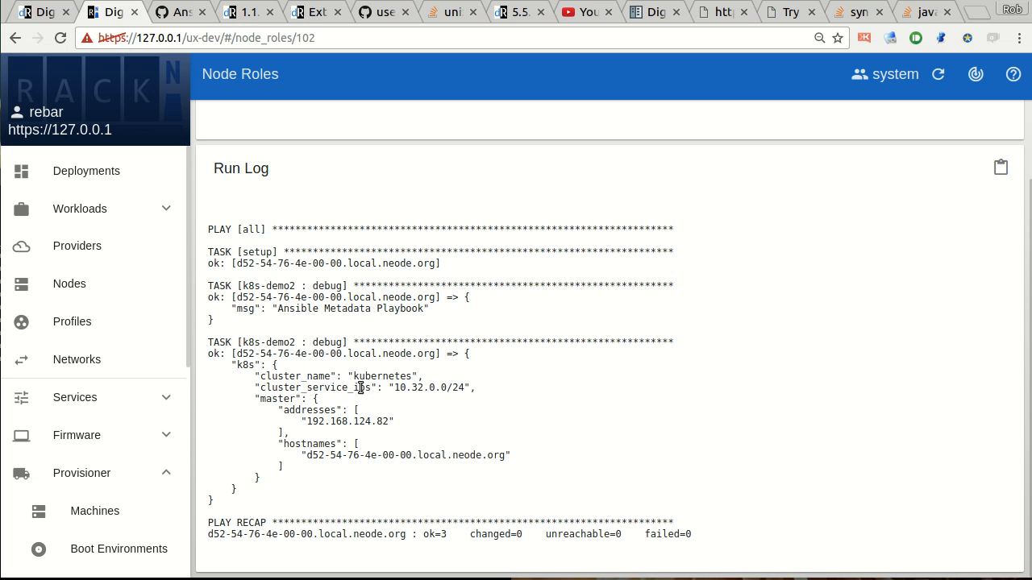
left_click_drag(297, 434, 314, 468)
left_click(314, 467)
scroll(589, 451, "up", 2)
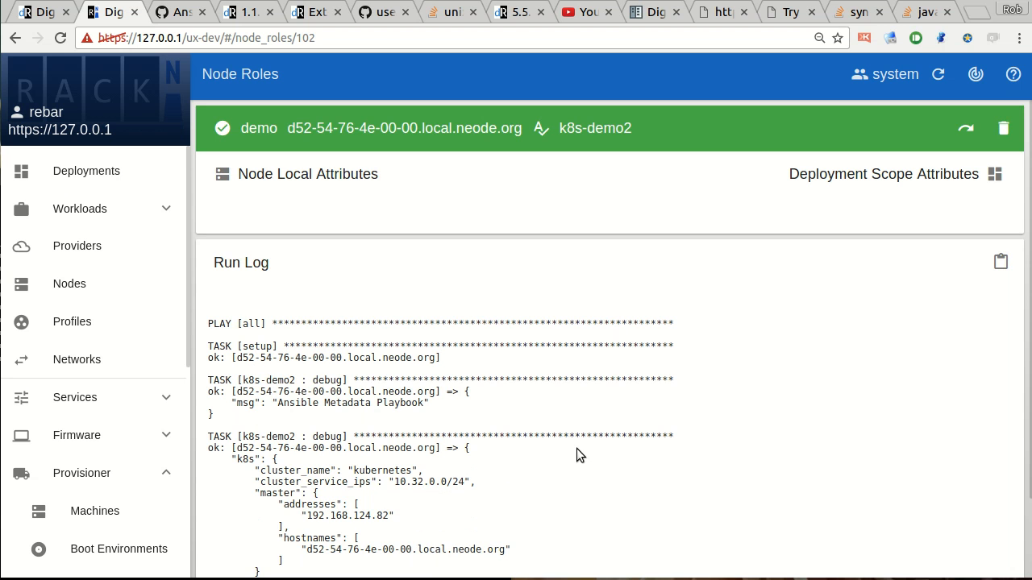
scroll(468, 460, "down", 2)
scroll(467, 457, "up", 2)
Open the k8s-demo2 role definition and review its parent roles, playbook file body and Ansible metadata preview.
left_click(587, 127)
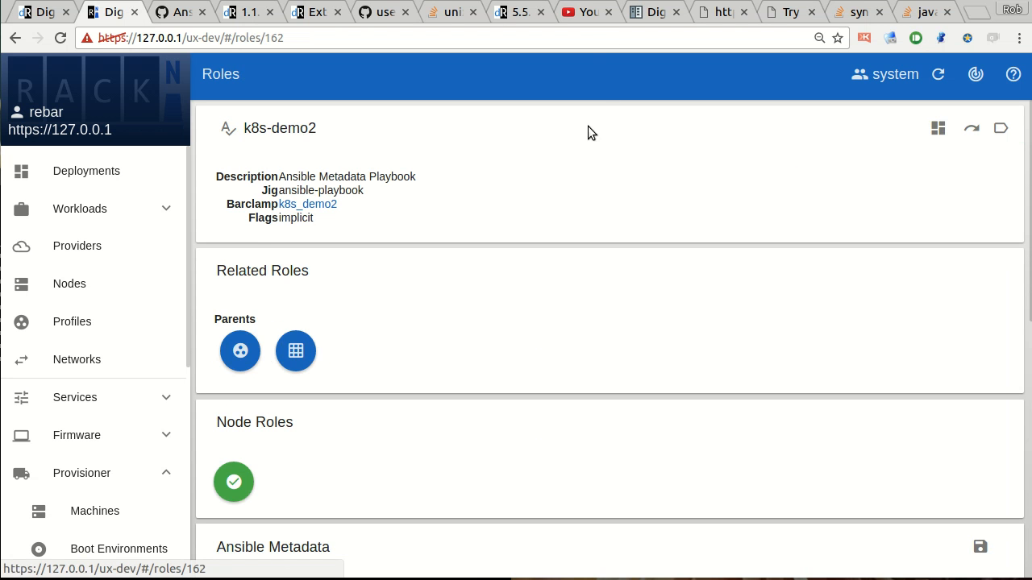
scroll(690, 451, "down", 5)
scroll(750, 424, "up", 2)
scroll(813, 411, "down", 3)
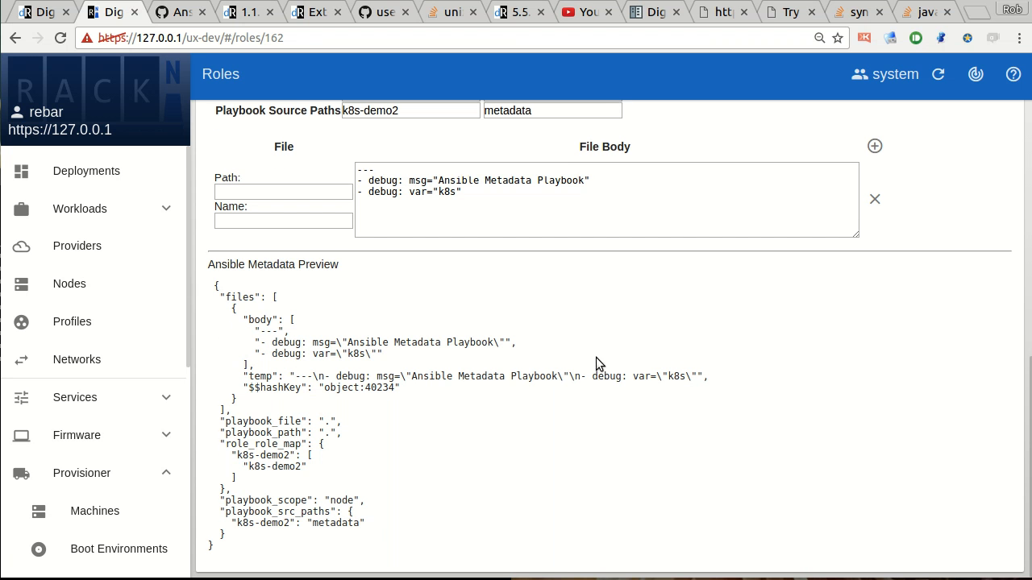
scroll(882, 298, "up", 4)
scroll(886, 274, "up", 3)
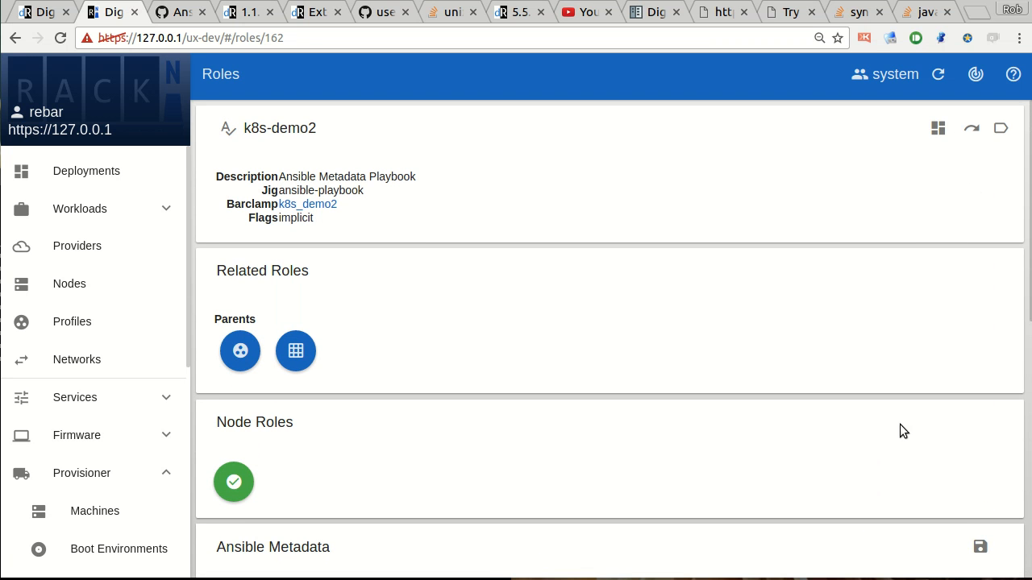
Open the k8s_demo2 barclamp, review its JSON source in the upload editor, and close the editor without updating.
left_click(321, 205)
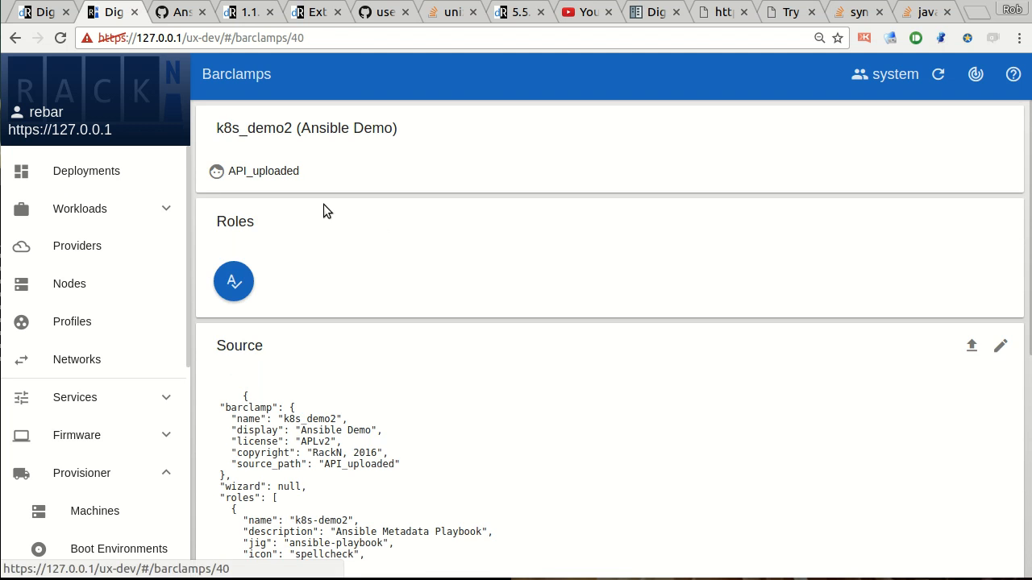
left_click(972, 347)
scroll(494, 339, "down", 3)
scroll(490, 346, "down", 2)
scroll(491, 354, "up", 2)
scroll(526, 374, "up", 5)
left_click_drag(319, 314, 342, 326)
left_click(530, 420)
scroll(529, 419, "down", 3)
scroll(542, 399, "down", 2)
scroll(542, 401, "up", 5)
scroll(542, 401, "down", 3)
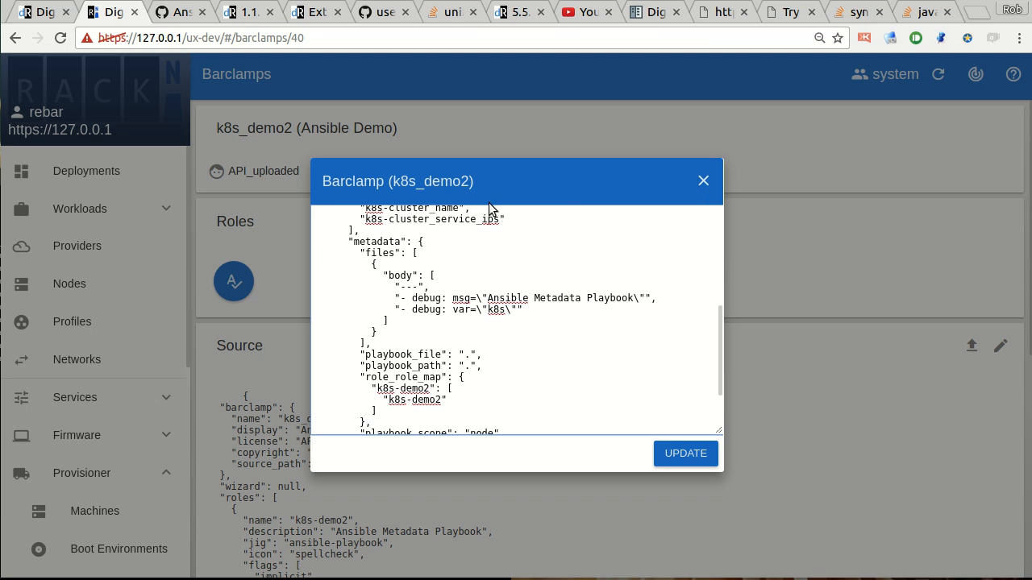
left_click(702, 182)
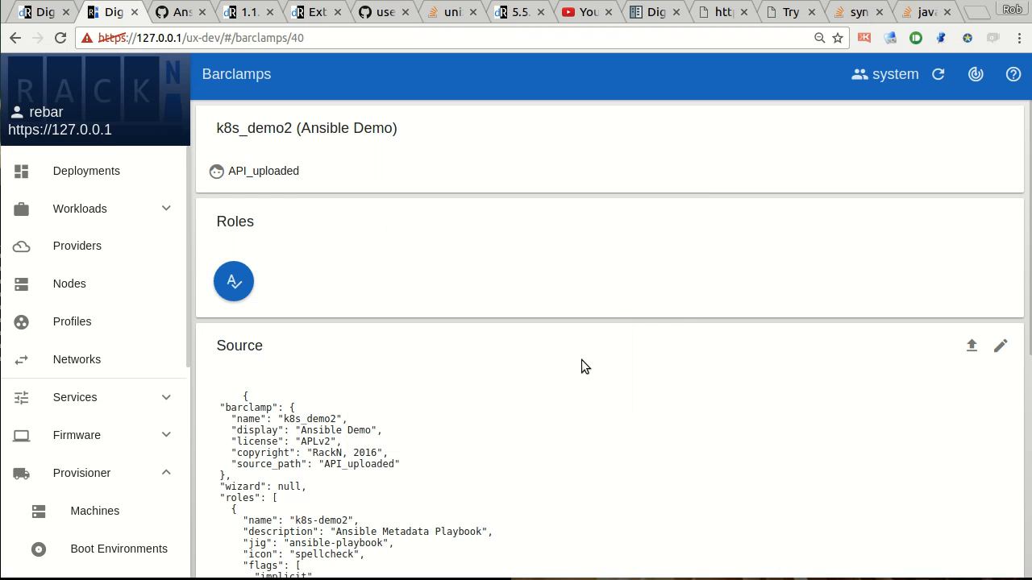